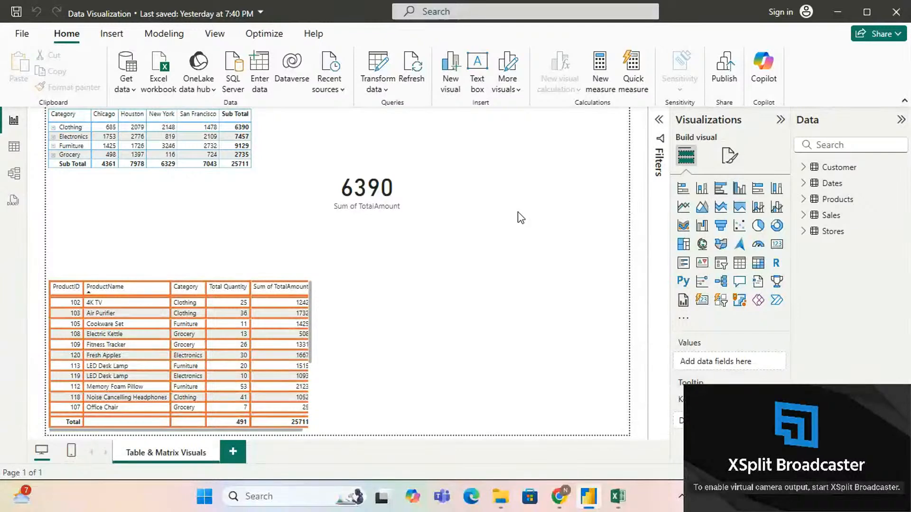
# Step: Switch to Excel to view the Customer sheet of Store_data_normalized.xlsx, and return to the Power BI report
pyautogui.click(626, 510)
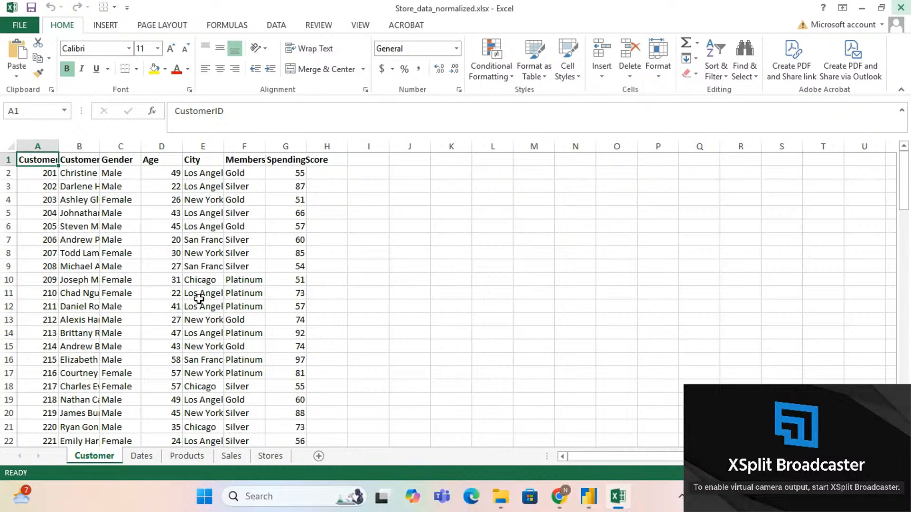
pyautogui.click(862, 8)
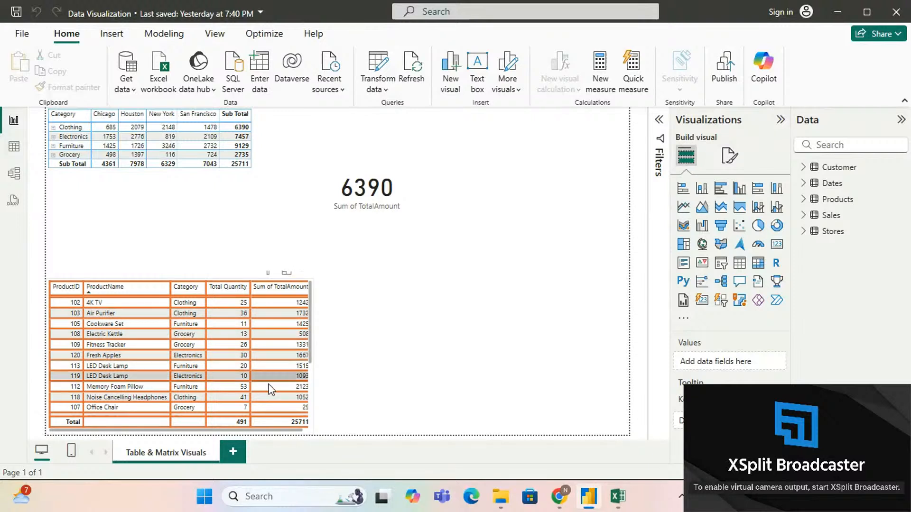
# Step: Enlarge the product table visual so that the whole Sum of TotalAmount column fits
pyautogui.click(290, 338)
pyautogui.click(290, 338)
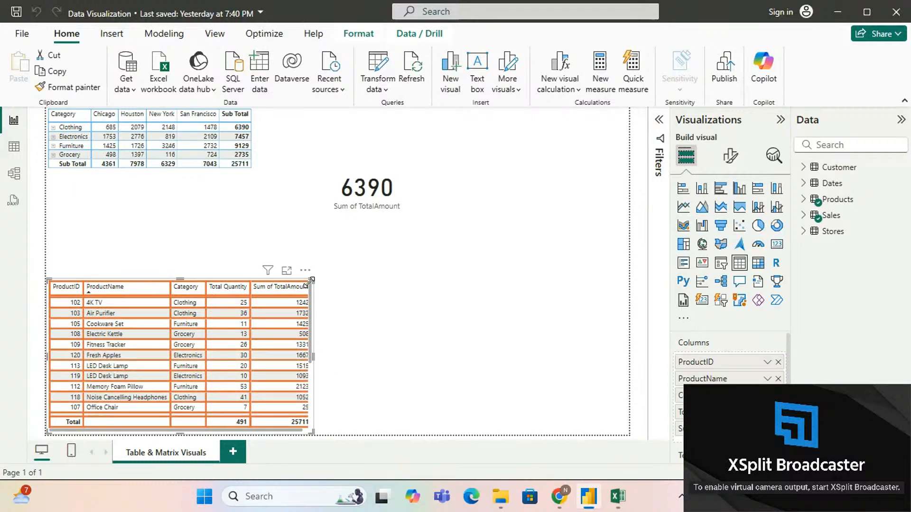
pyautogui.moveTo(313, 280); pyautogui.dragTo(396, 260)
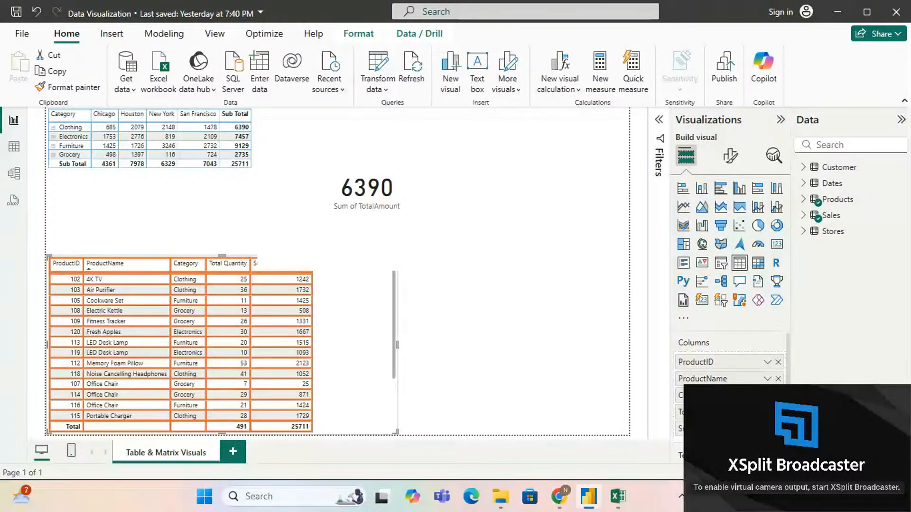
pyautogui.click(863, 473)
pyautogui.click(862, 473)
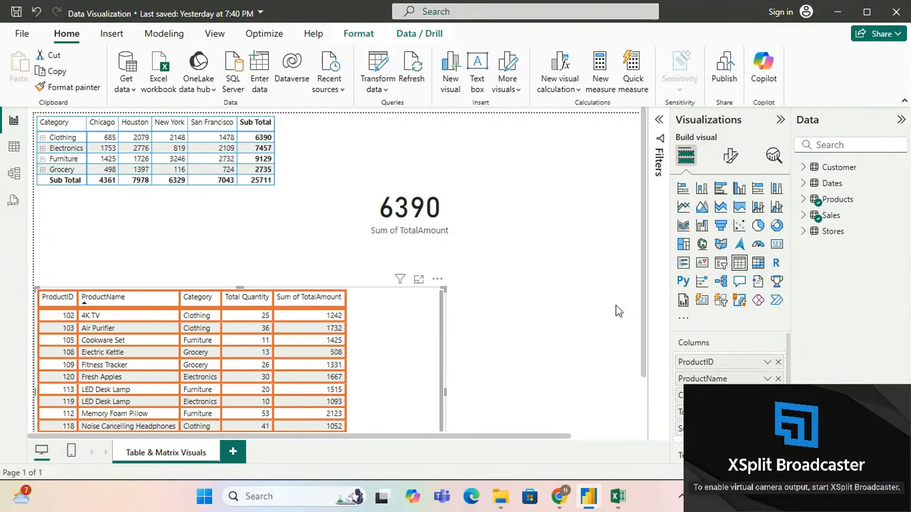
# Step: Shrink the Sum of TotalAmount card slightly and place it farther right, above the product table
pyautogui.click(487, 252)
pyautogui.moveTo(537, 300); pyautogui.dragTo(505, 266)
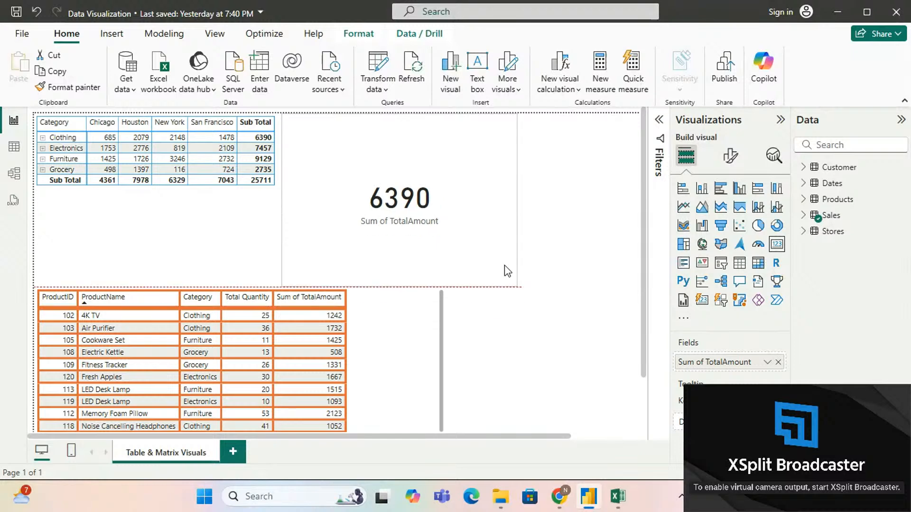
pyautogui.moveTo(425, 205); pyautogui.dragTo(548, 196)
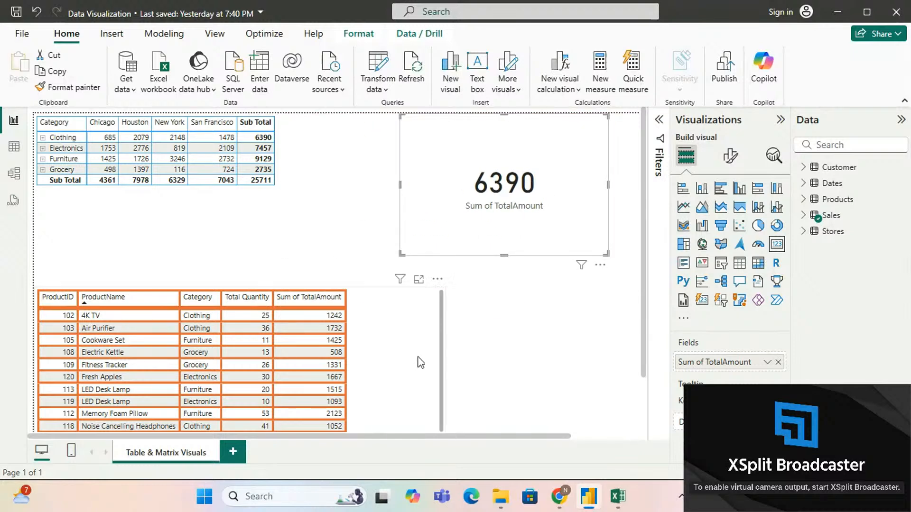
# Step: Examine the product table, category matrix and card, cross-filter the page by the Air Purifier row, and clear that selection
pyautogui.scroll(-2, 383, 360)
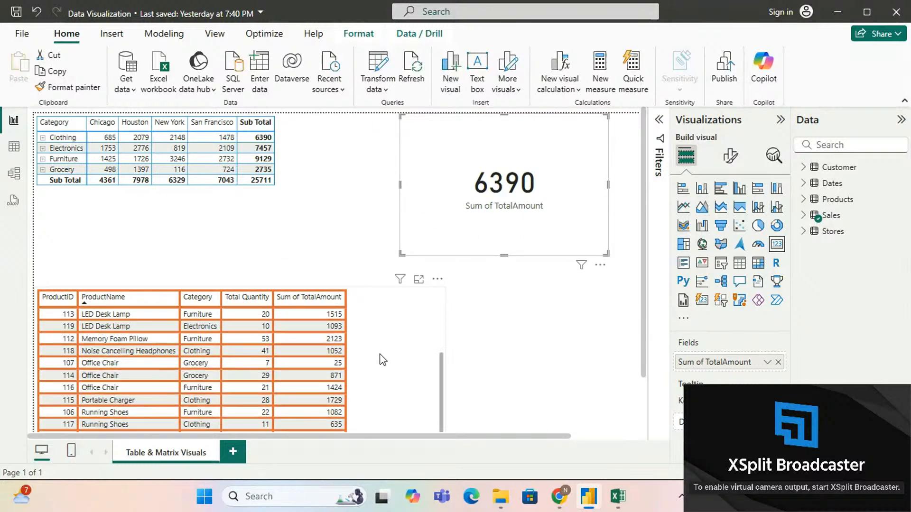
pyautogui.scroll(2, 379, 359)
pyautogui.scroll(-2, 491, 367)
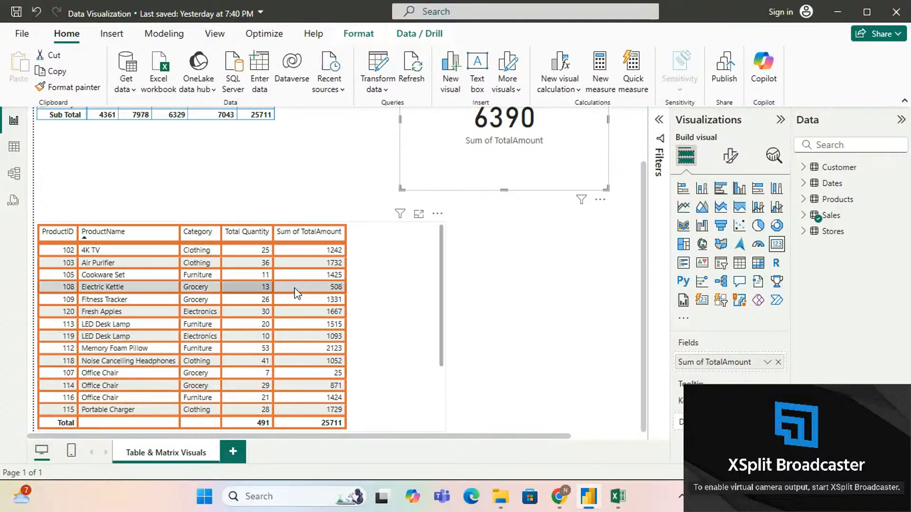
pyautogui.scroll(2, 508, 328)
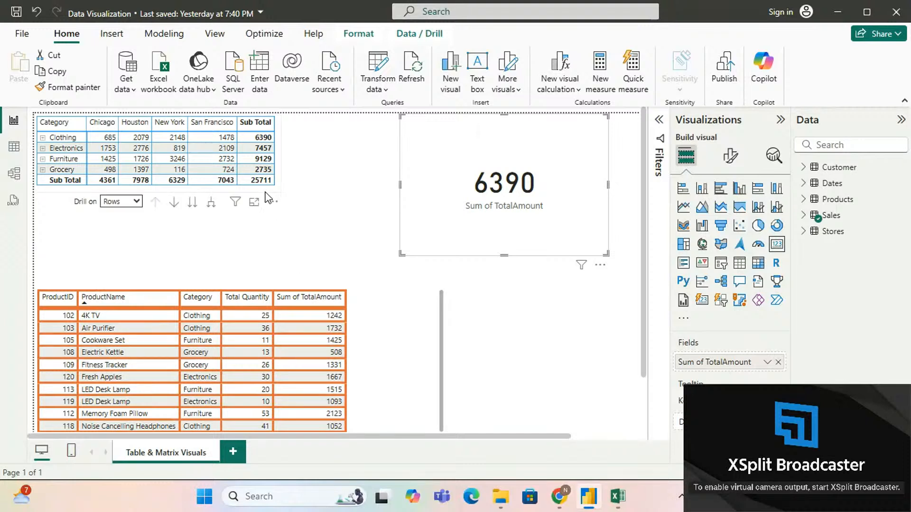
pyautogui.click(266, 193)
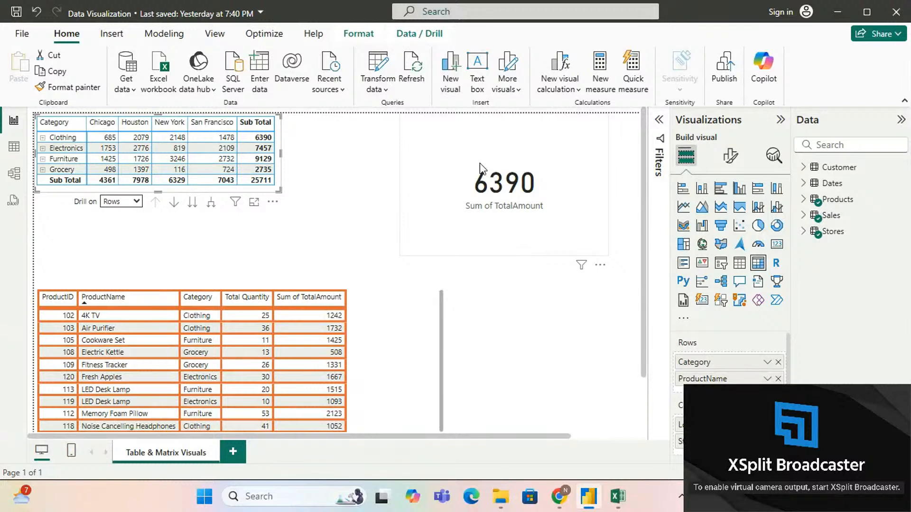
pyautogui.click(495, 232)
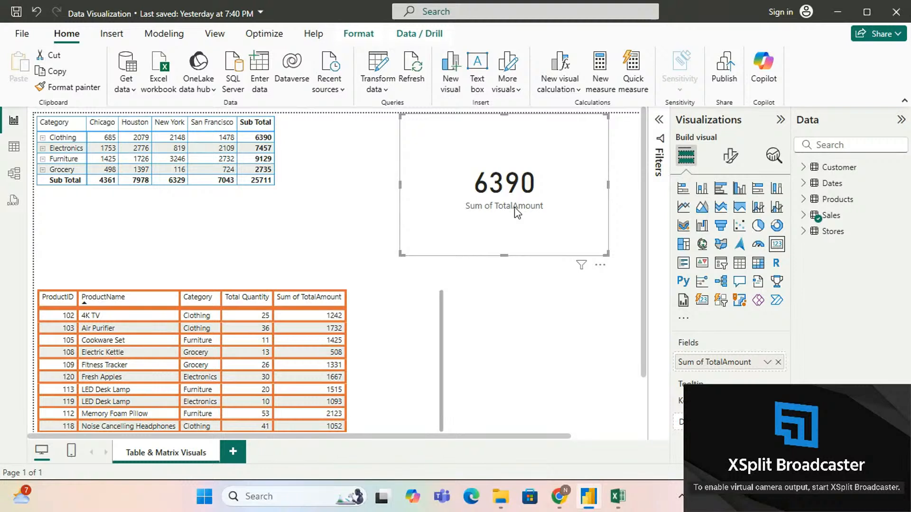
pyautogui.click(515, 274)
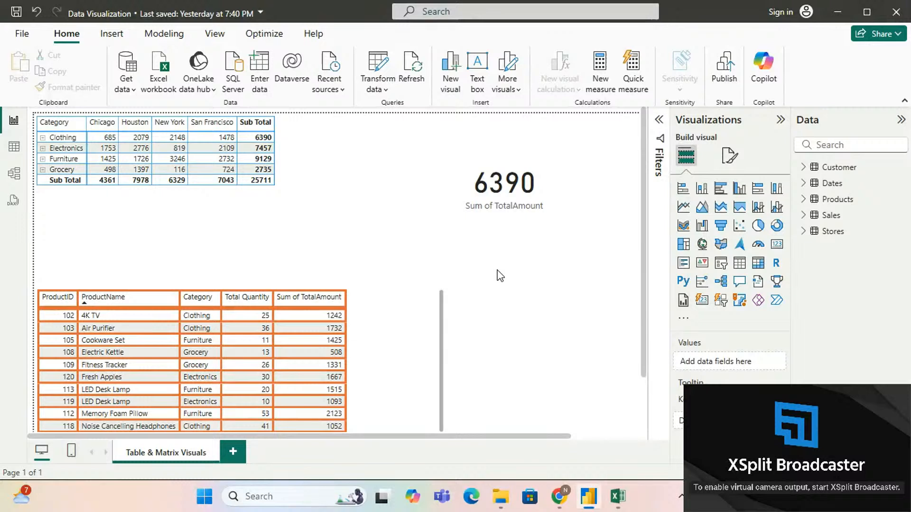
pyautogui.click(165, 331)
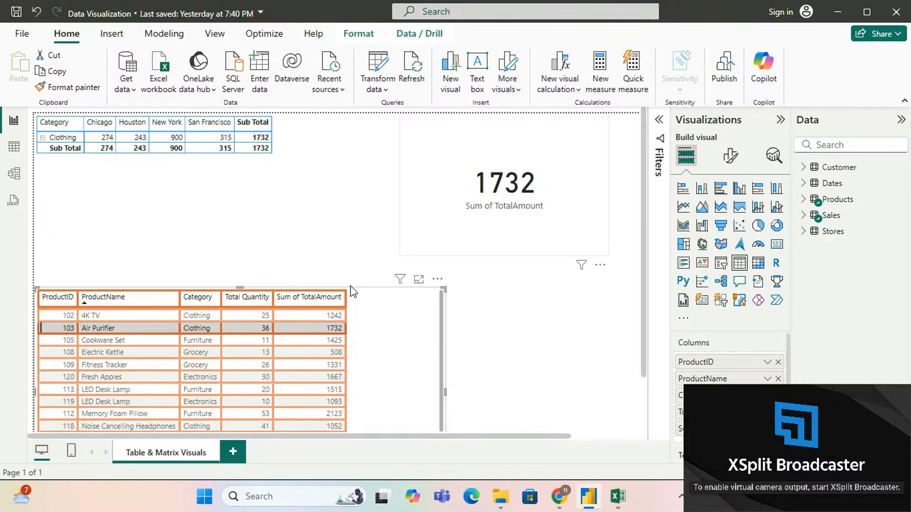
pyautogui.click(92, 334)
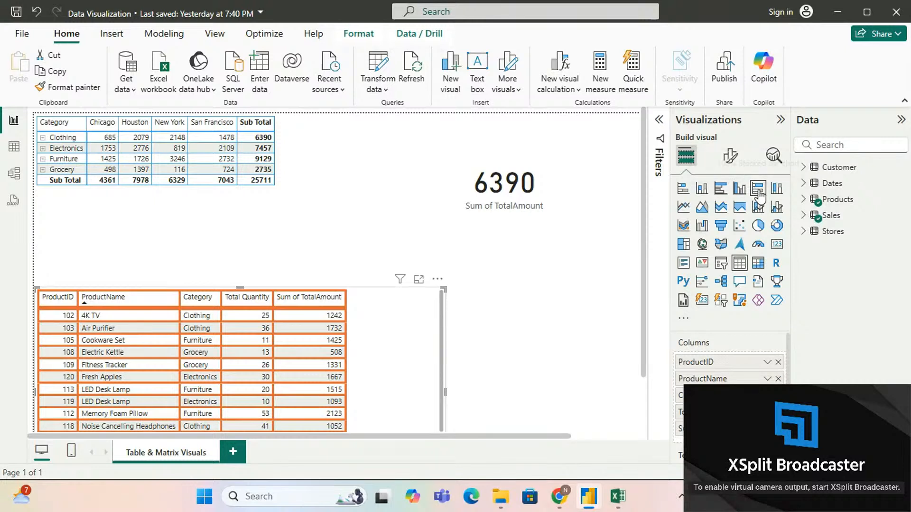
# Step: Add a new report page and name it "Bar & Column Charts"
pyautogui.click(234, 452)
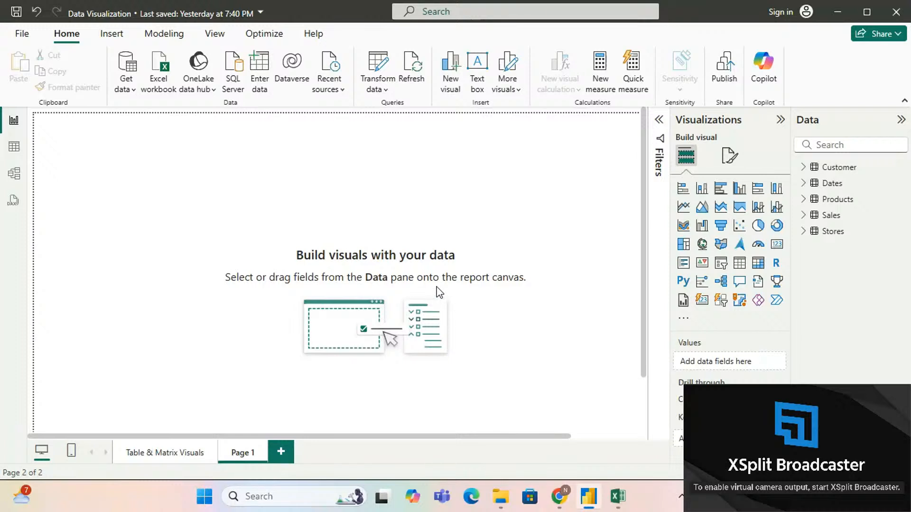
pyautogui.doubleClick(250, 452)
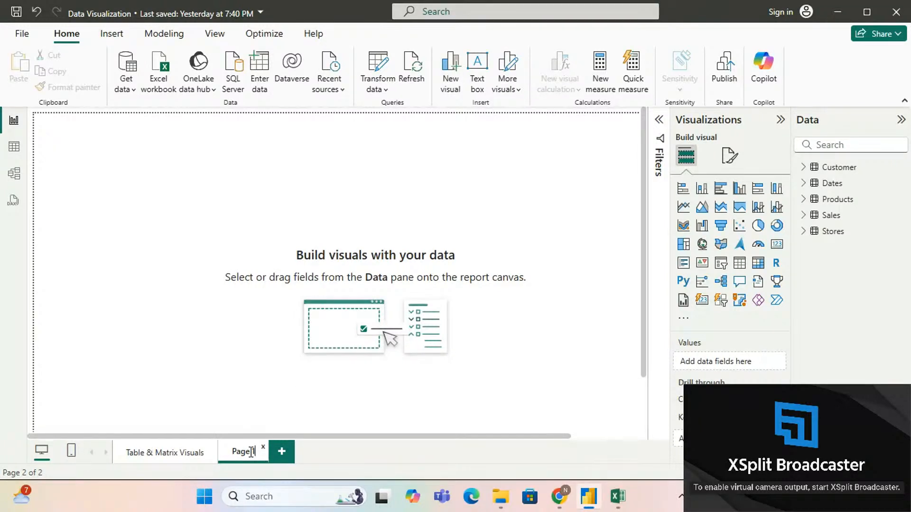
pyautogui.hotkey('ctrl', 'a')
pyautogui.write('bAR')
pyautogui.press('BackSpace')
pyautogui.press('BackSpace')
pyautogui.press('BackSpace')
pyautogui.write('Bar & Column Charts')
pyautogui.press('Return')
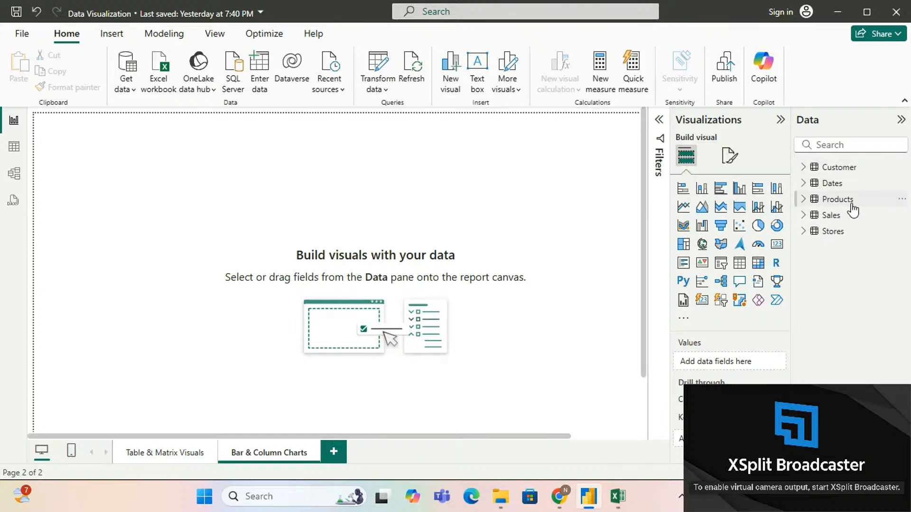
# Step: Insert an empty stacked bar chart on the page and enlarge it toward its lower right
pyautogui.moveTo(853, 210)
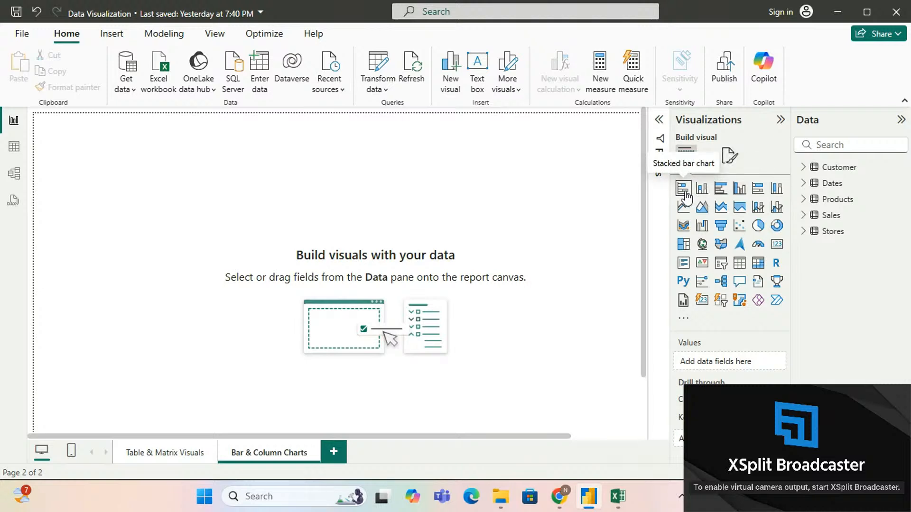
pyautogui.click(685, 195)
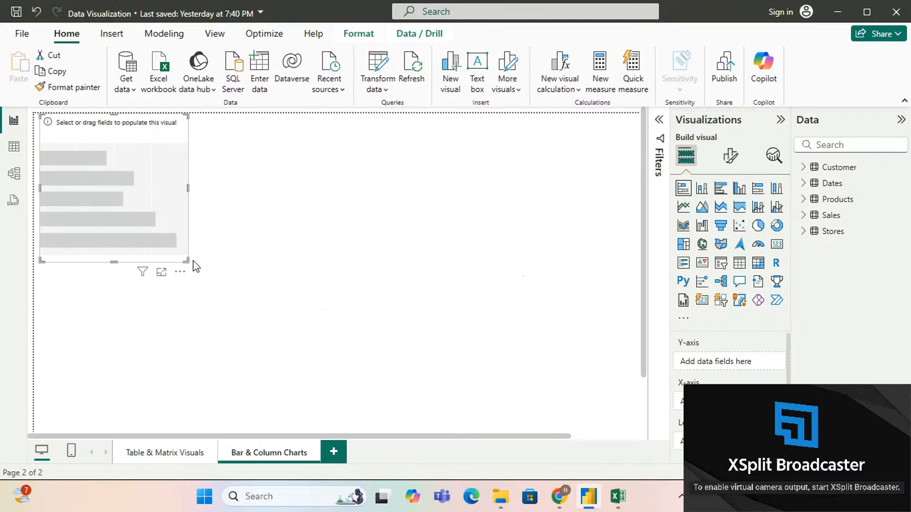
pyautogui.moveTo(186, 259); pyautogui.dragTo(266, 296)
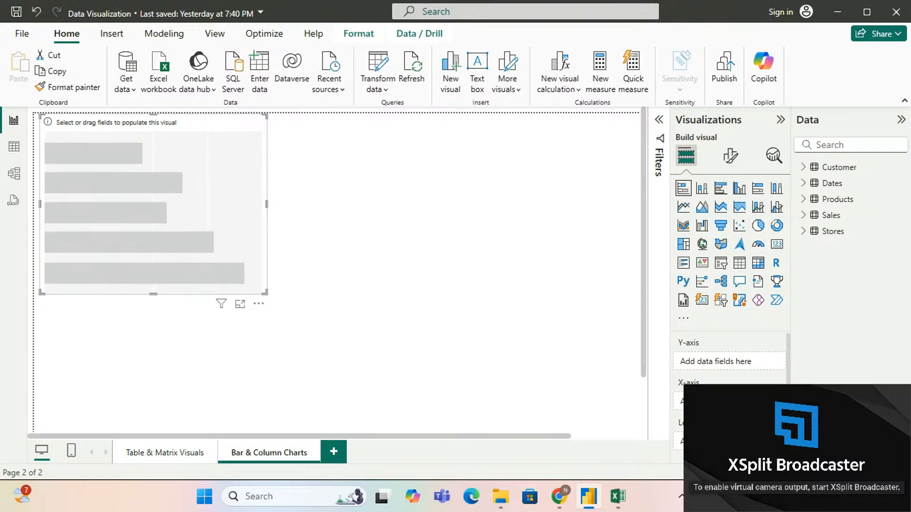
# Step: Look through the stacked bar chart's field wells, from Y-axis and X-axis down to Tooltips
pyautogui.scroll(-4, 729, 361)
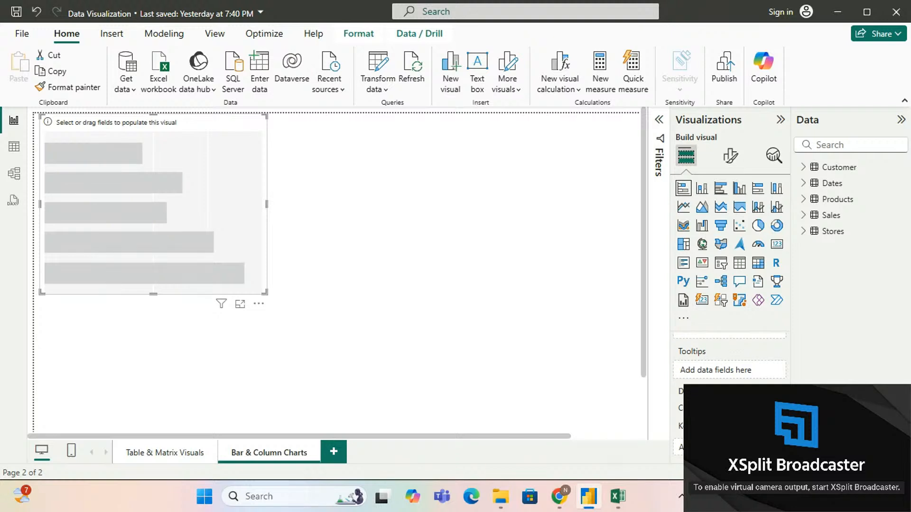
pyautogui.scroll(3, 730, 361)
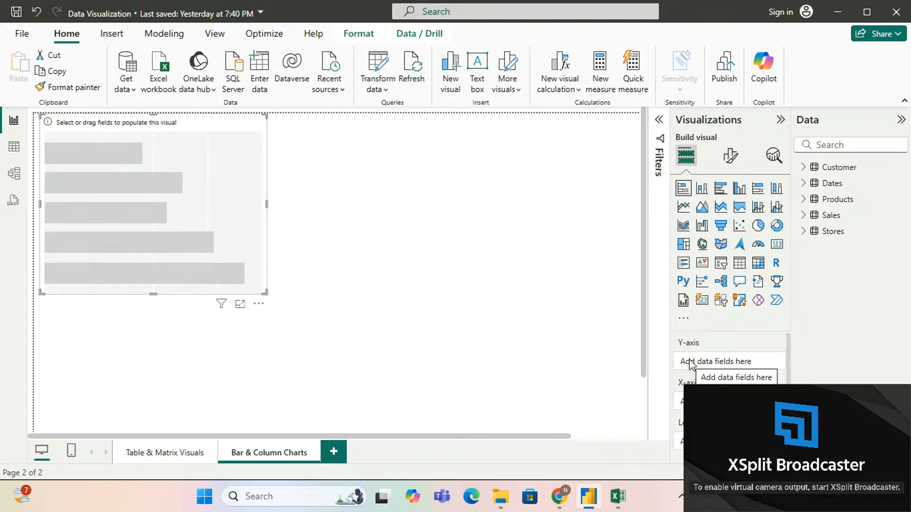
pyautogui.scroll(-2, 727, 360)
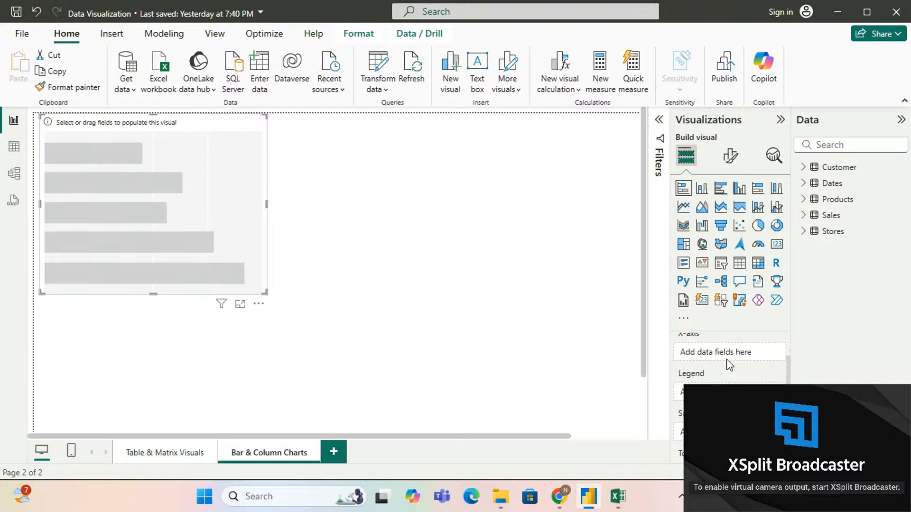
pyautogui.scroll(-1, 727, 360)
pyautogui.scroll(-2, 726, 360)
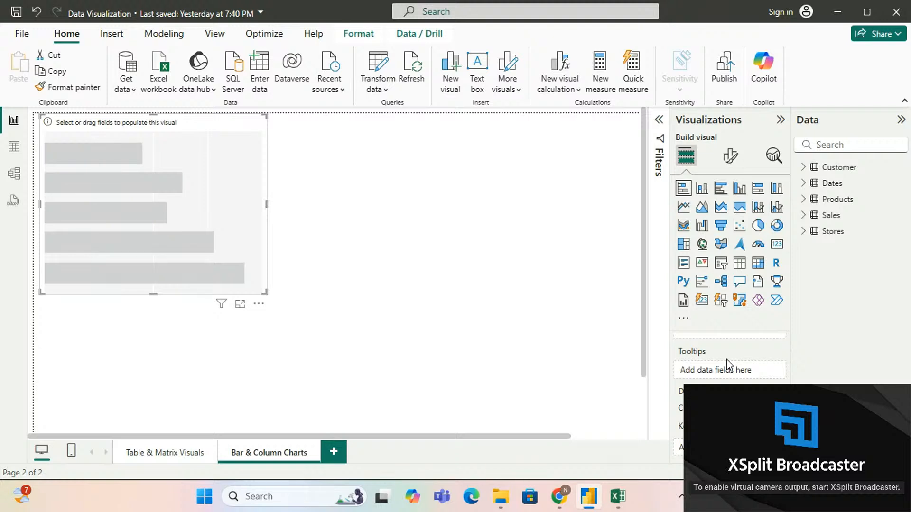
# Step: View the Table & Matrix Visuals page for comparison, and return to the stacked bar chart on Bar & Column Charts
pyautogui.click(175, 454)
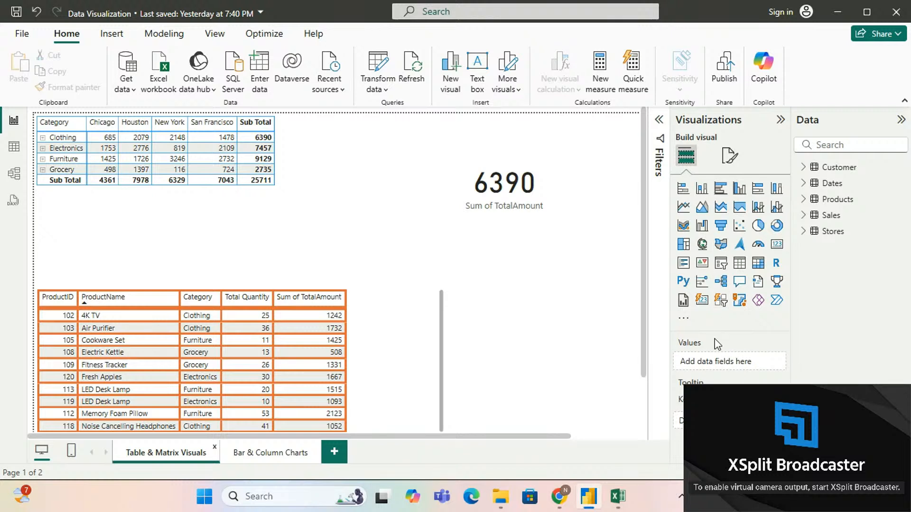
pyautogui.click(290, 460)
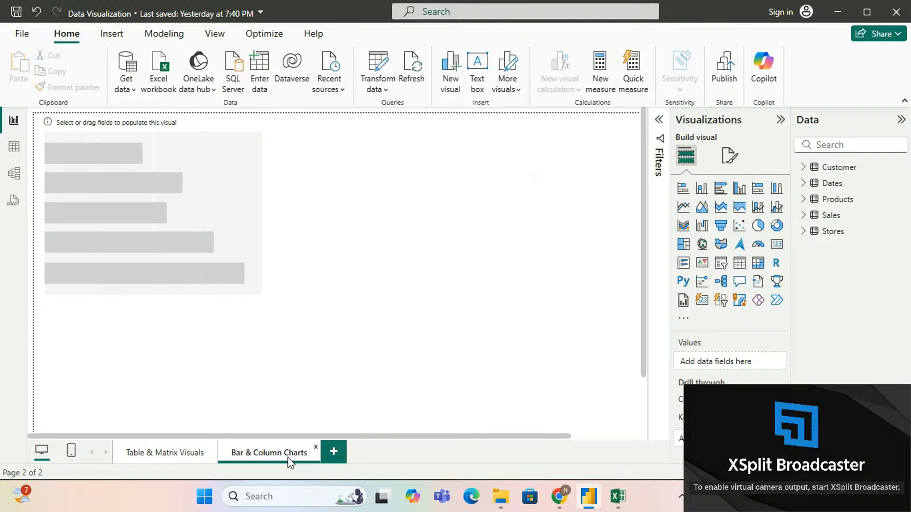
pyautogui.click(235, 260)
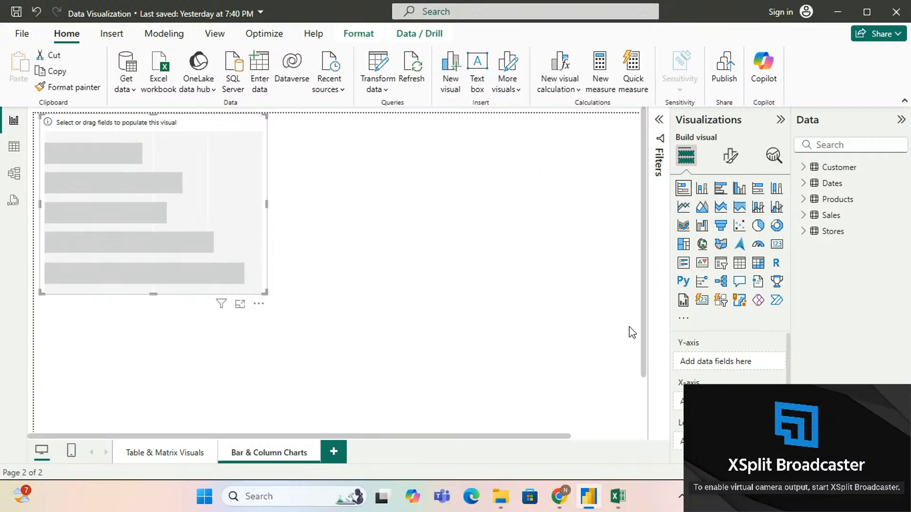
# Step: Examine the selected chart's Legend, Small multiples and Tooltips wells, including the description of Tooltips
pyautogui.scroll(-3, 707, 360)
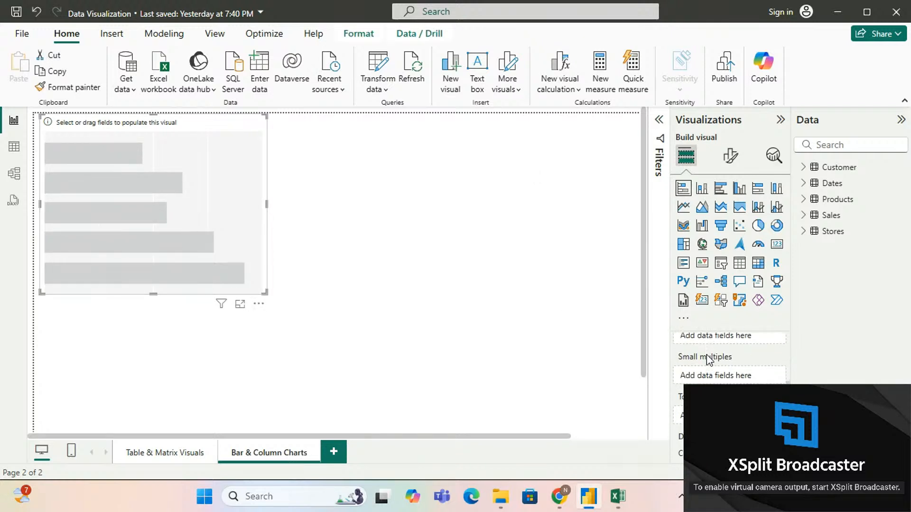
pyautogui.scroll(-2, 709, 360)
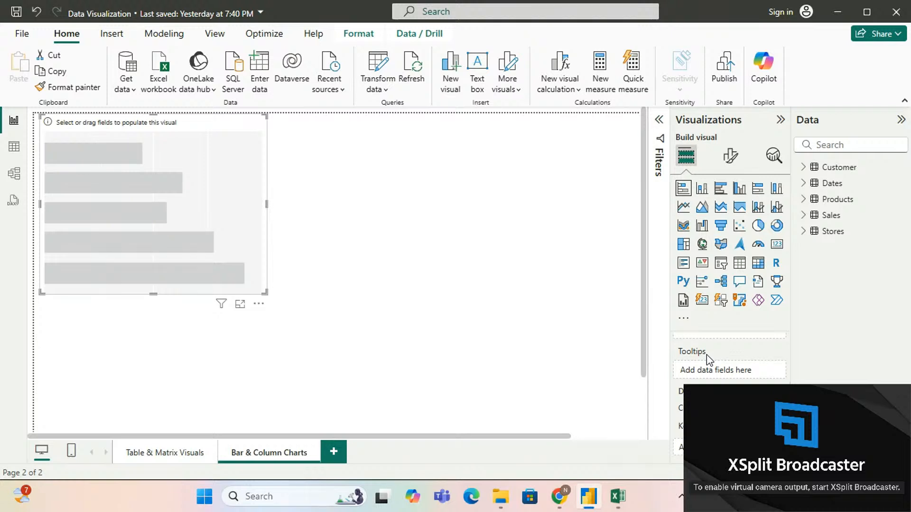
pyautogui.scroll(2, 707, 354)
pyautogui.scroll(-2, 707, 355)
pyautogui.scroll(5, 712, 342)
pyautogui.scroll(-5, 710, 338)
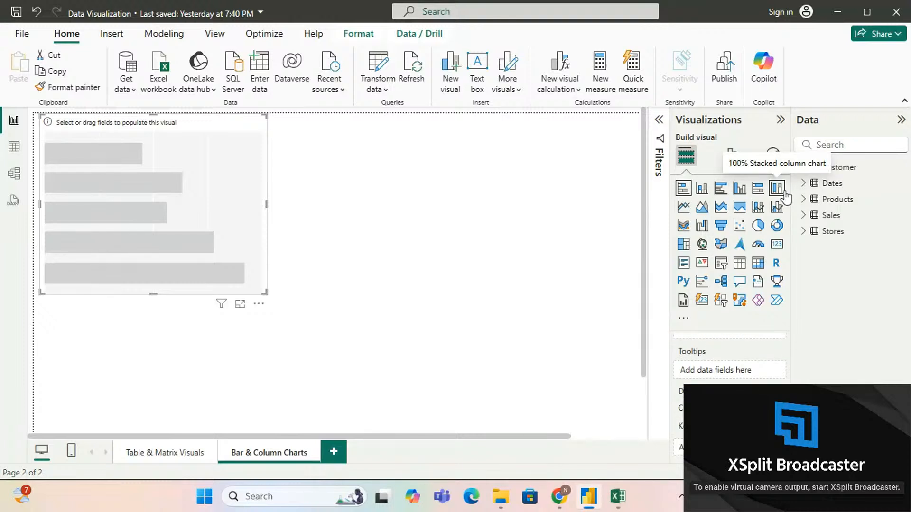
pyautogui.scroll(5, 712, 373)
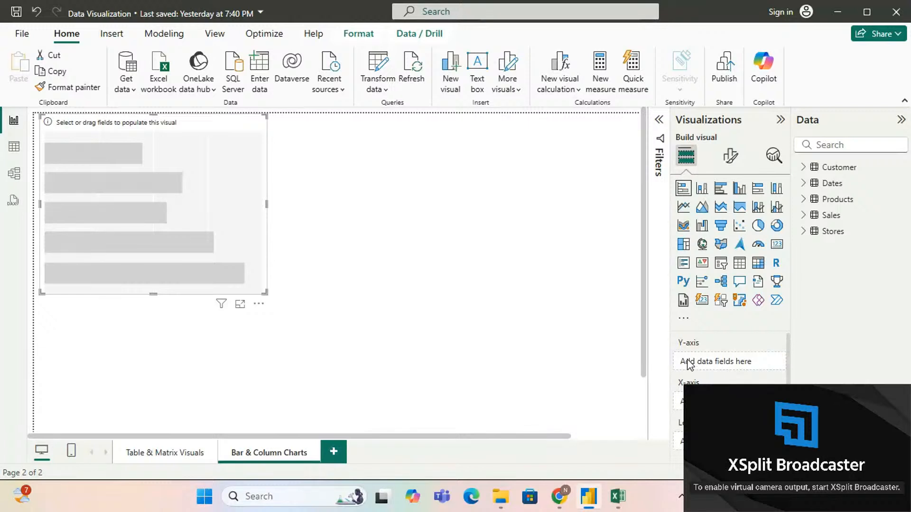
pyautogui.scroll(-2, 731, 370)
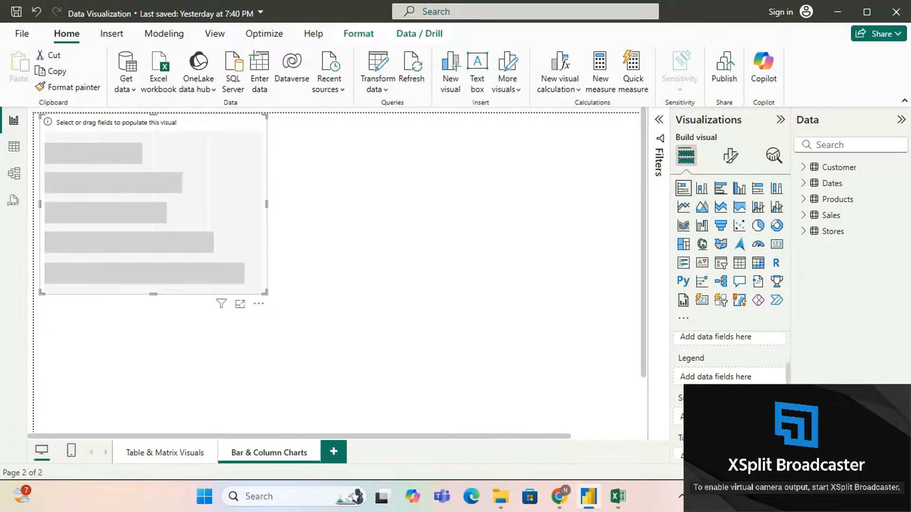
pyautogui.scroll(-4, 730, 365)
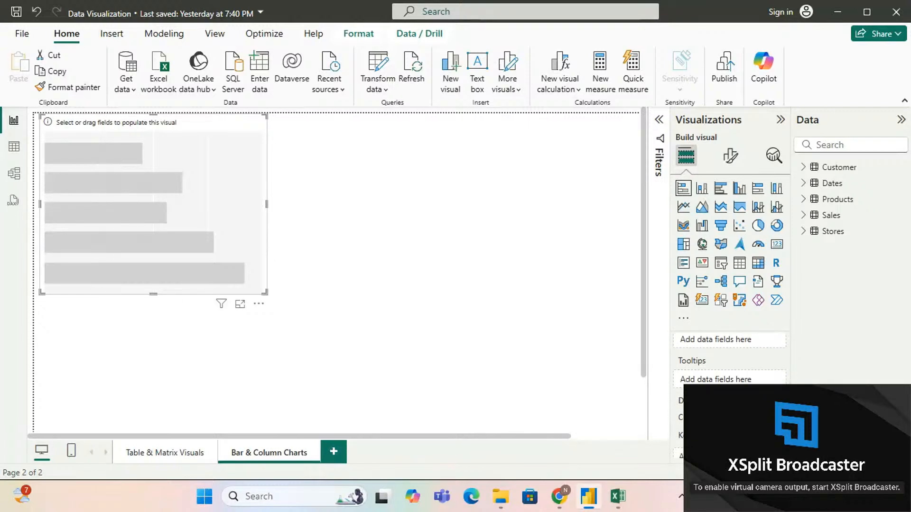
pyautogui.scroll(-1, 729, 361)
pyautogui.moveTo(701, 358)
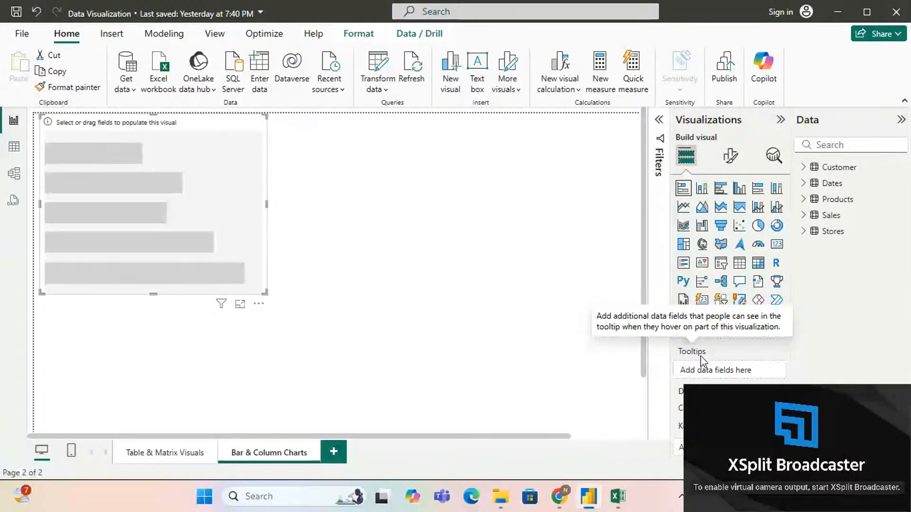
# Step: Put the Products table's ProductName field on the Y-axis of the stacked bar chart
pyautogui.scroll(5, 701, 361)
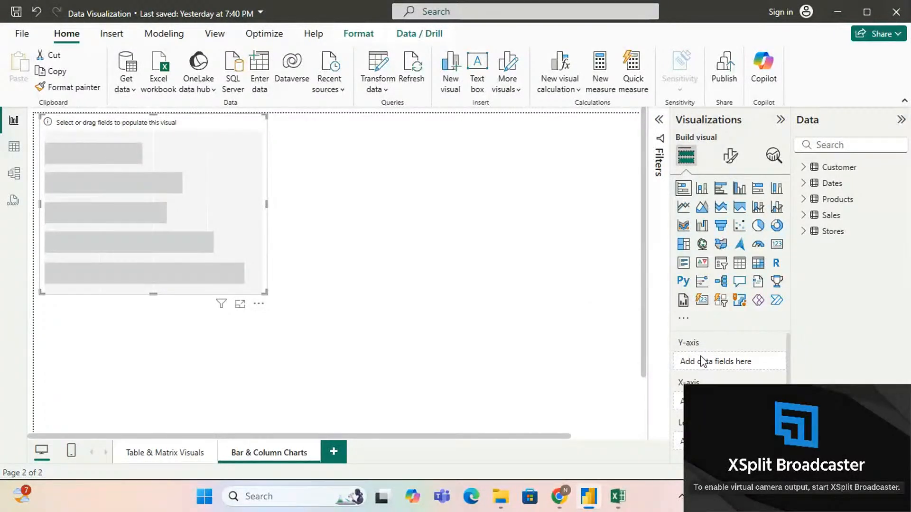
pyautogui.click(806, 201)
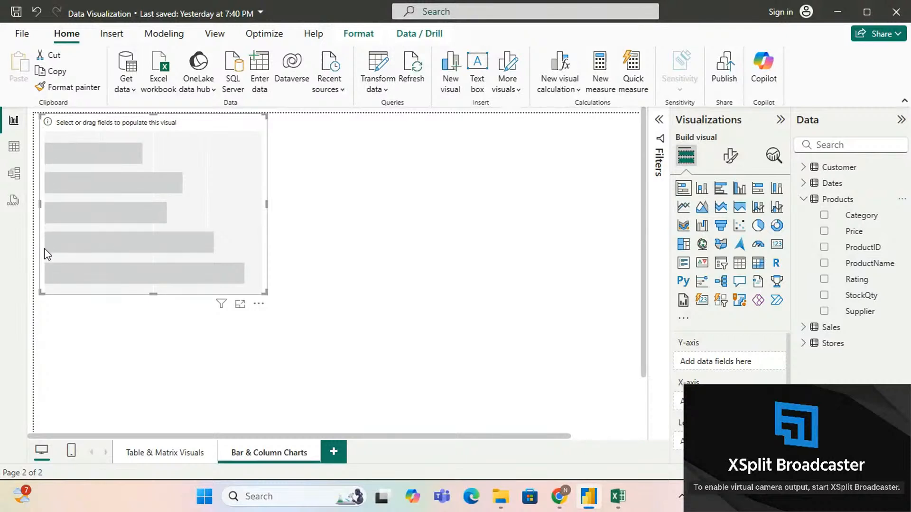
pyautogui.click(825, 264)
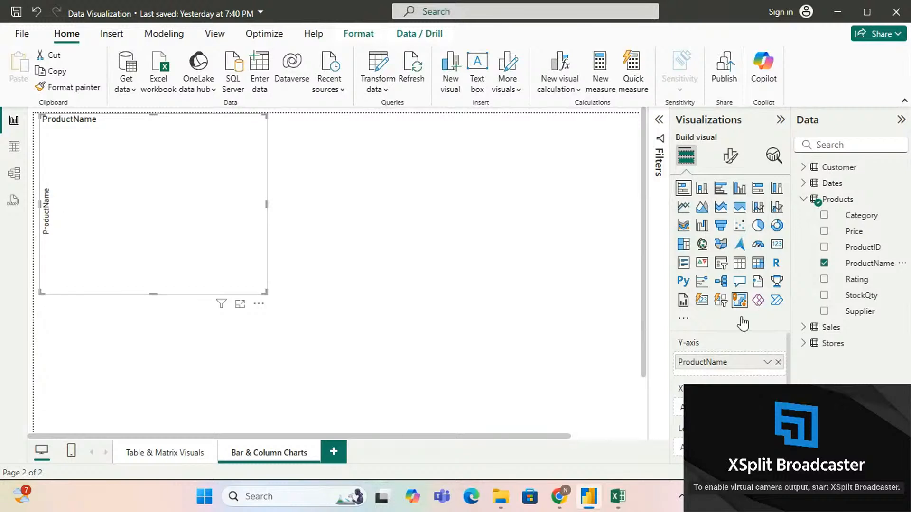
# Step: Add the Sales table's TotalAmount field to the chart's X-axis as a sum
pyautogui.scroll(-1, 722, 374)
pyautogui.scroll(-2, 722, 372)
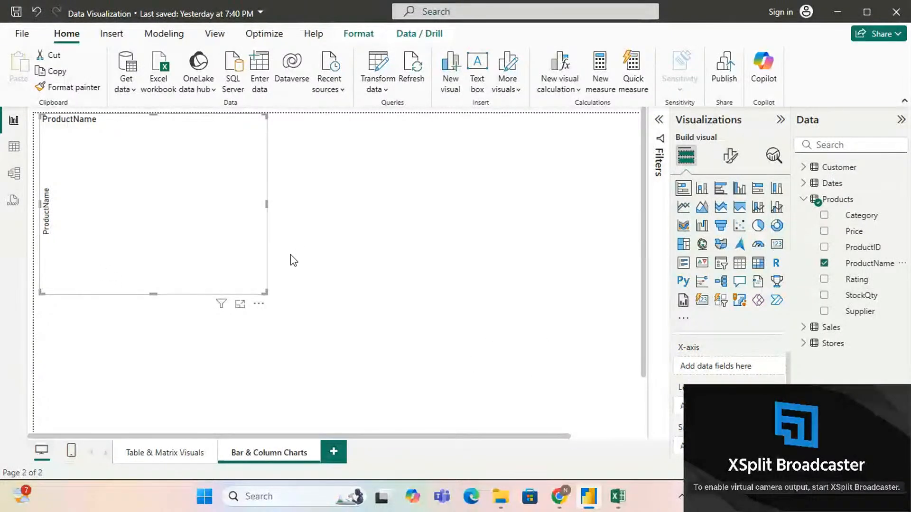
pyautogui.click(805, 326)
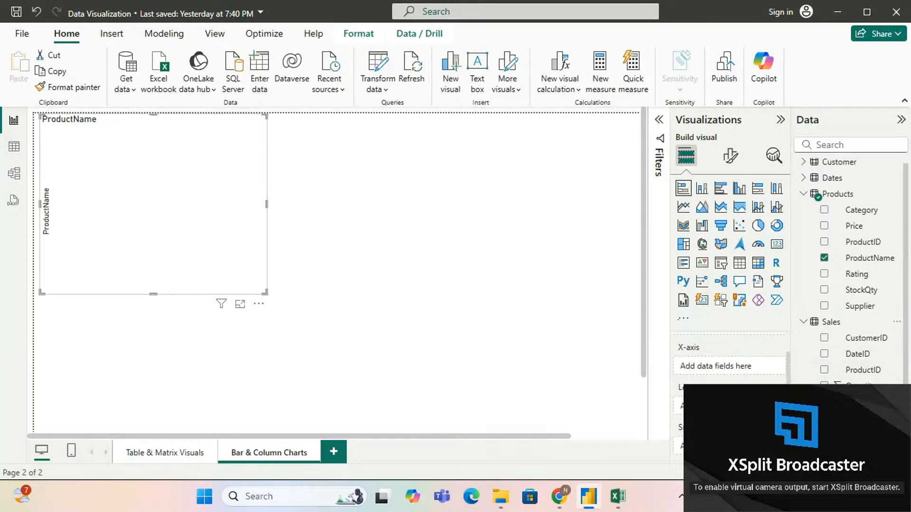
pyautogui.scroll(-3, 856, 333)
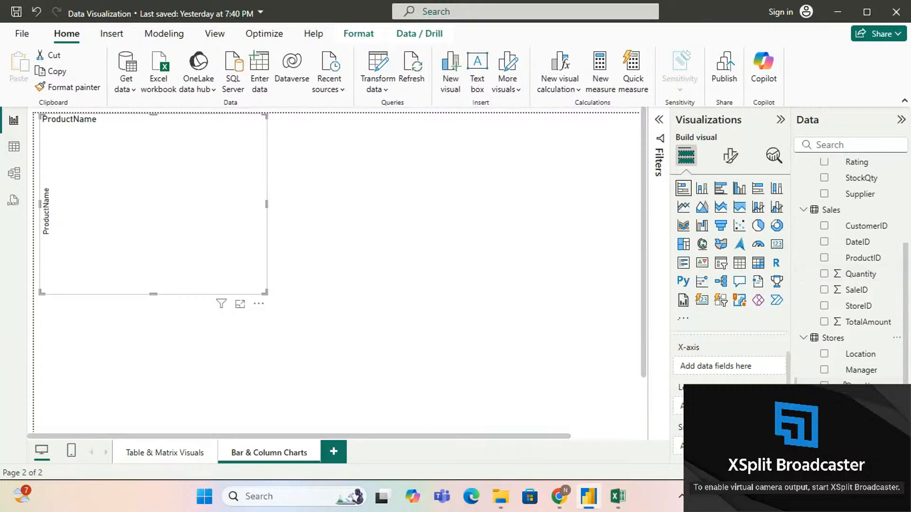
pyautogui.click(825, 323)
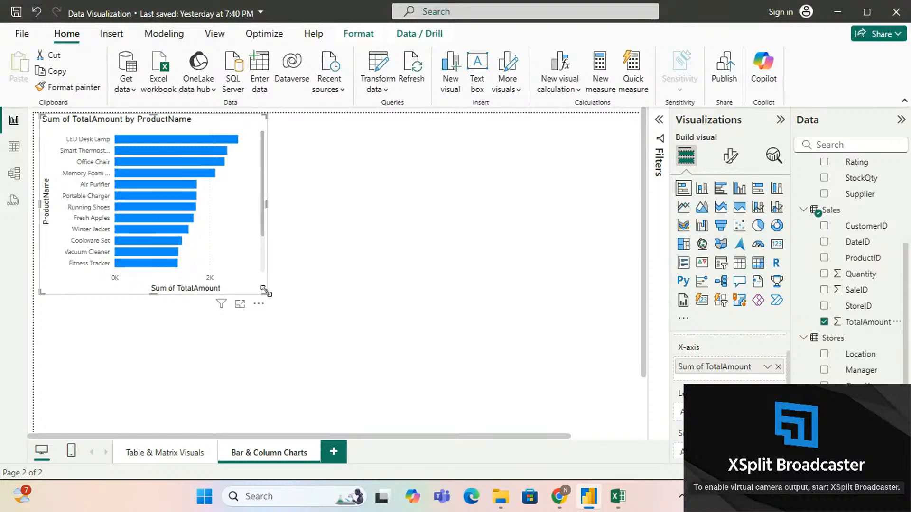
# Step: Enlarge the bar chart toward its lower right until all products fit, and move it against the page's left edge
pyautogui.moveTo(266, 291); pyautogui.dragTo(434, 397)
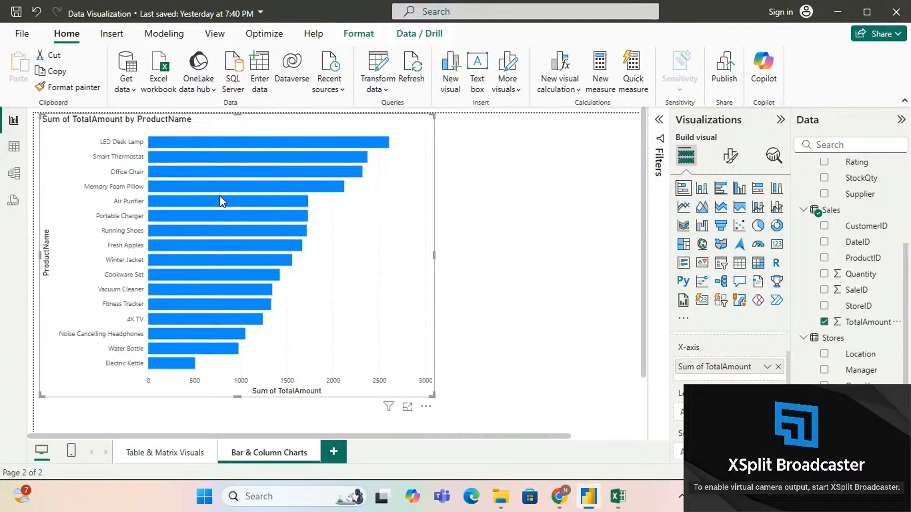
pyautogui.moveTo(107, 145); pyautogui.dragTo(68, 145)
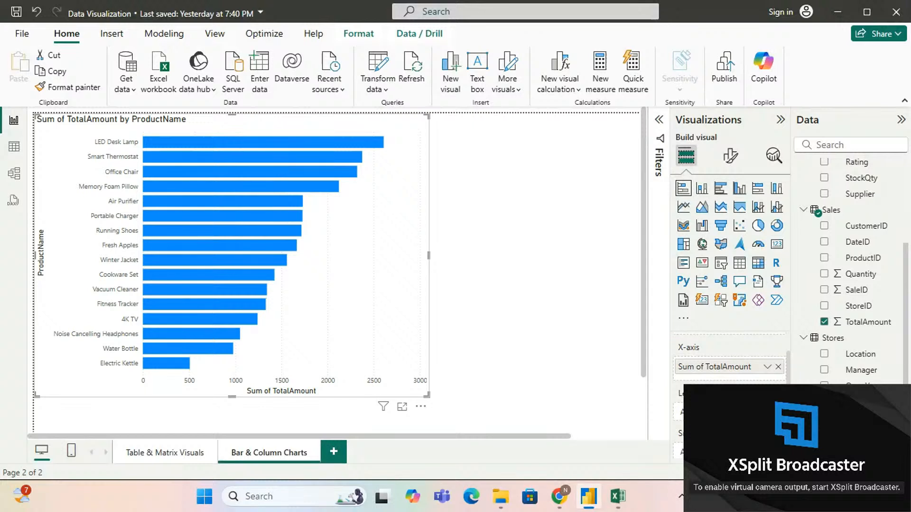
# Step: Compare the clustered bar chart type with the stacked bar chart, and review the chart's Y-axis and X-axis wells
pyautogui.click(720, 190)
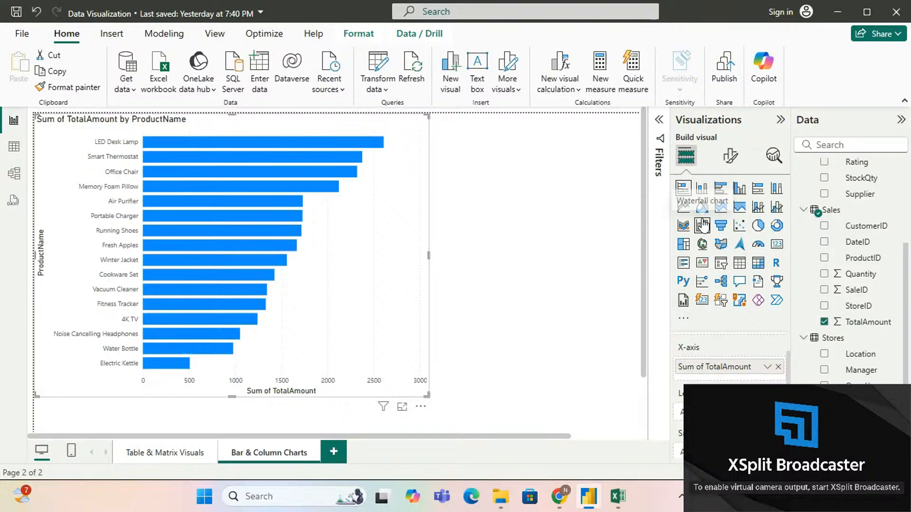
pyautogui.click(684, 188)
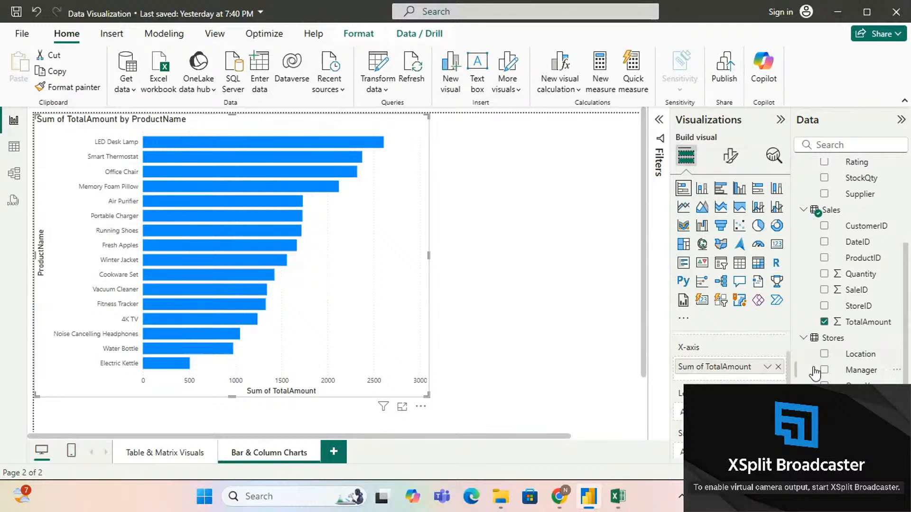
pyautogui.scroll(2, 759, 365)
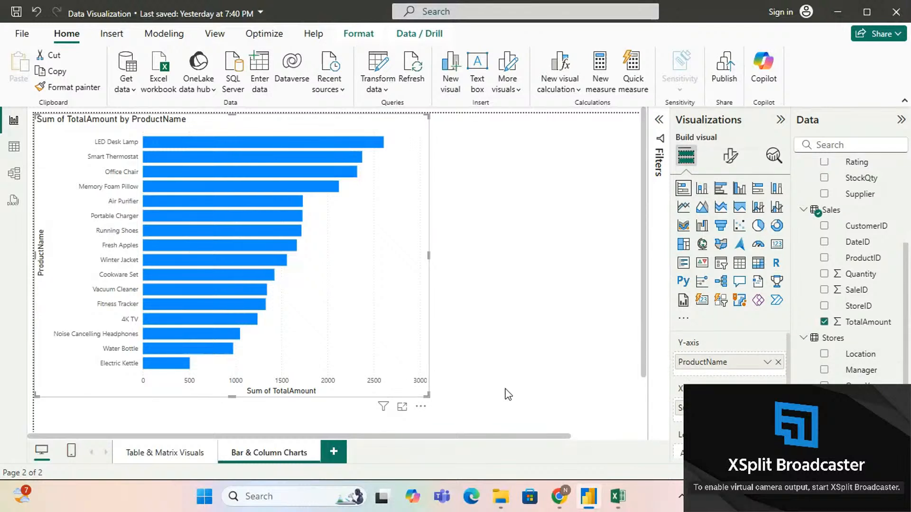
pyautogui.scroll(-2, 690, 375)
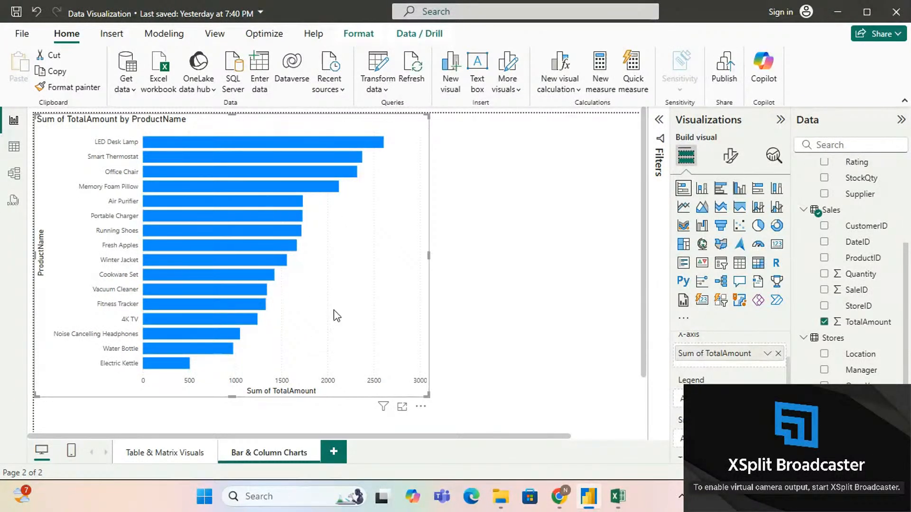
pyautogui.moveTo(340, 146)
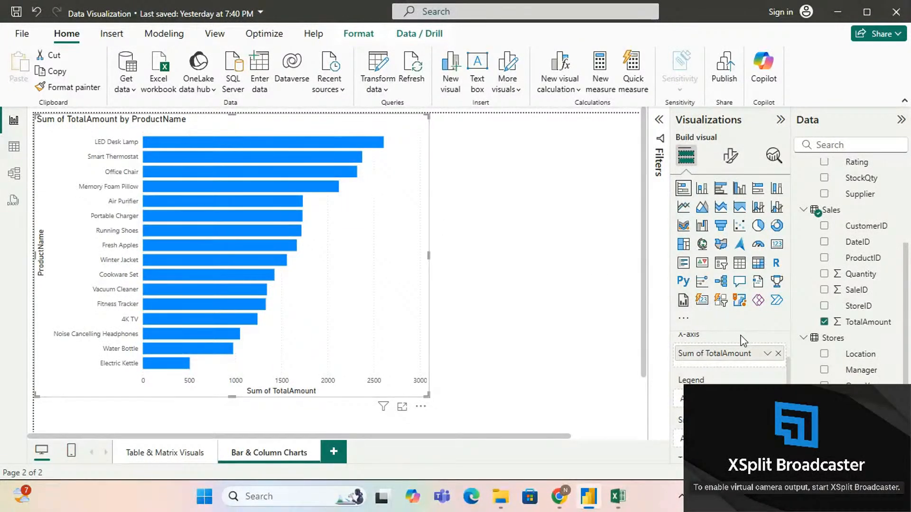
# Step: Add the Stores table's Location field to the chart's Legend to split each product bar by city
pyautogui.scroll(-2, 731, 365)
pyautogui.scroll(-1, 733, 366)
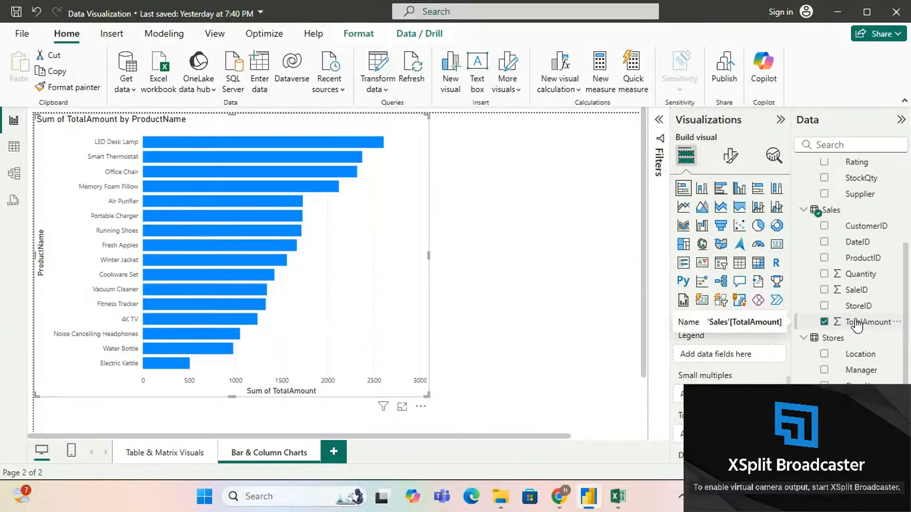
pyautogui.click(825, 355)
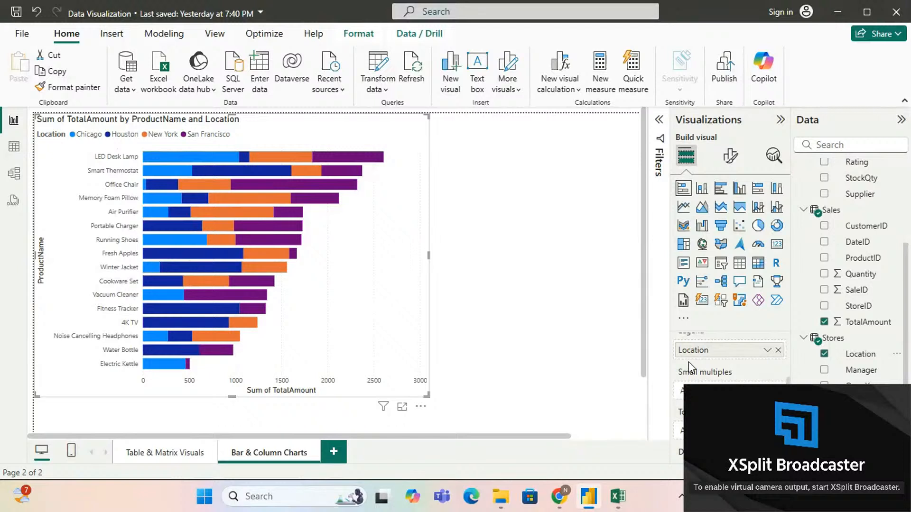
# Step: Examine the location segments in the LED Desk Lamp bar and the chart's Legend, X-axis and Y-axis wells
pyautogui.scroll(1, 690, 366)
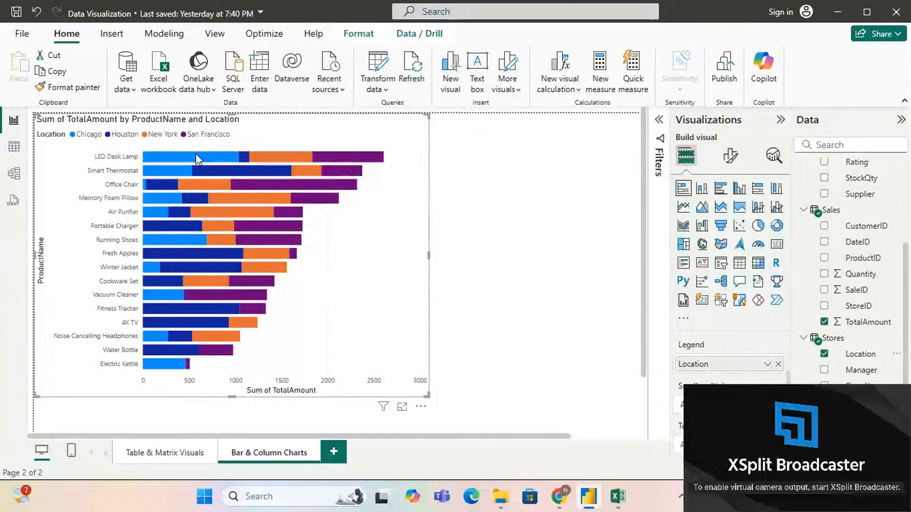
pyautogui.moveTo(198, 158)
pyautogui.moveTo(255, 152)
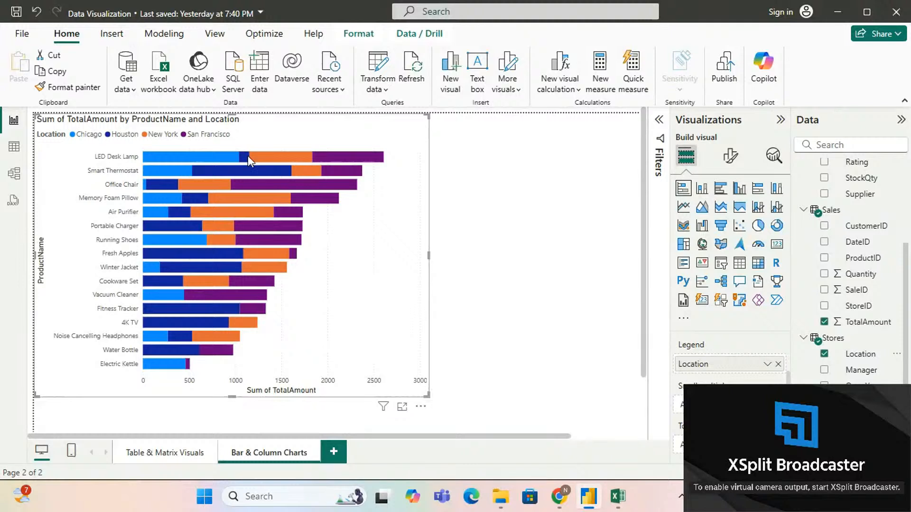
pyautogui.moveTo(263, 160)
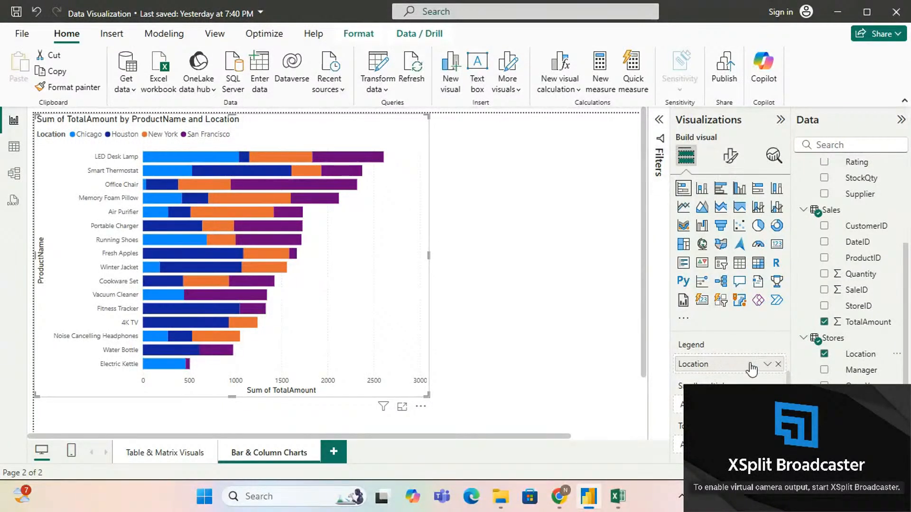
pyautogui.scroll(-1, 752, 367)
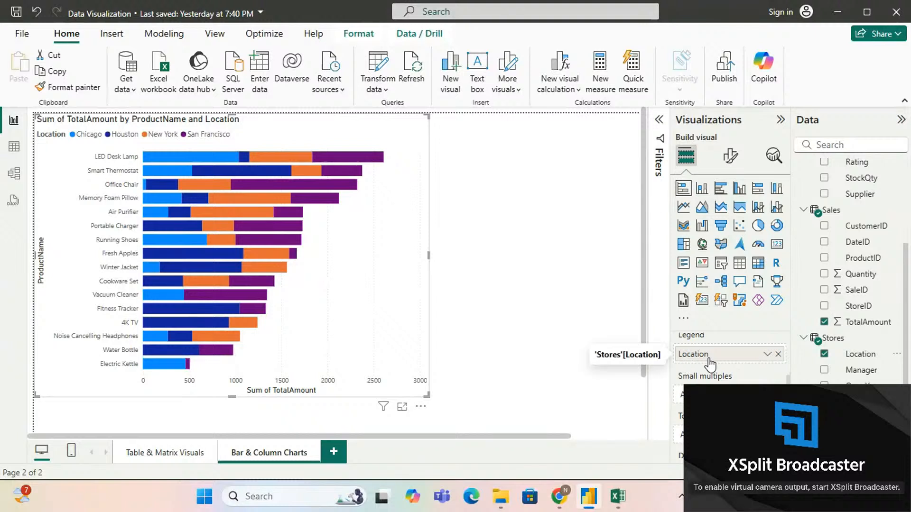
pyautogui.scroll(-1, 710, 363)
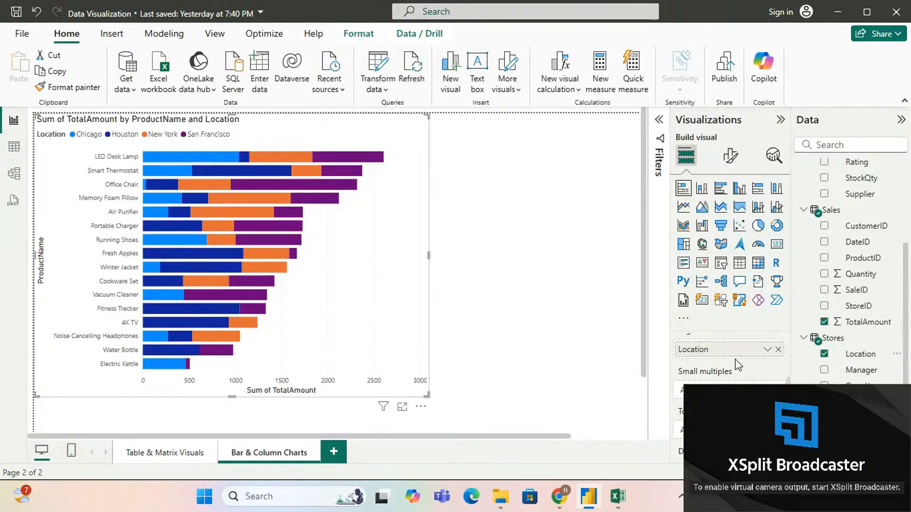
pyautogui.scroll(1, 737, 365)
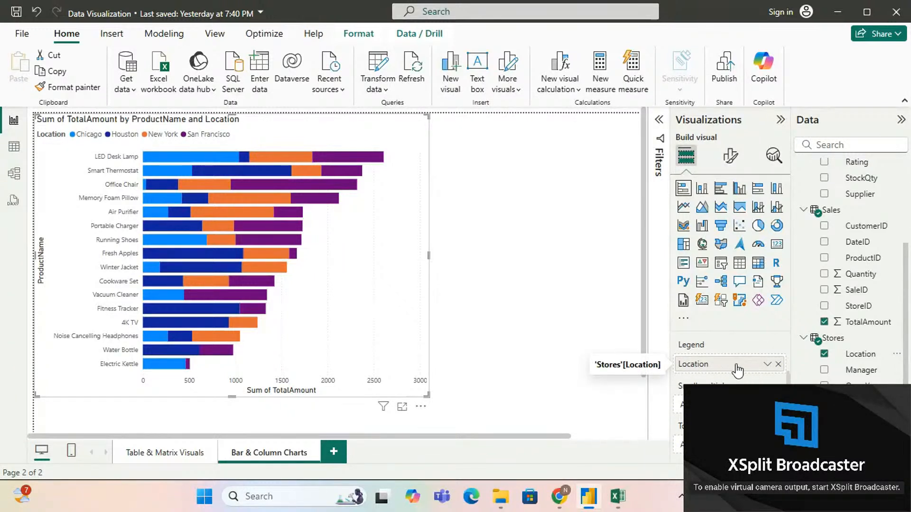
pyautogui.scroll(-1, 739, 354)
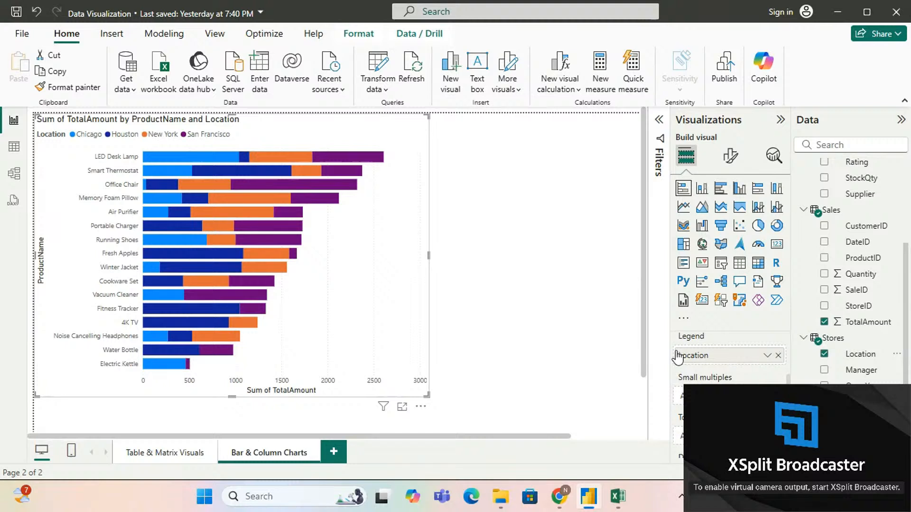
pyautogui.scroll(1, 676, 359)
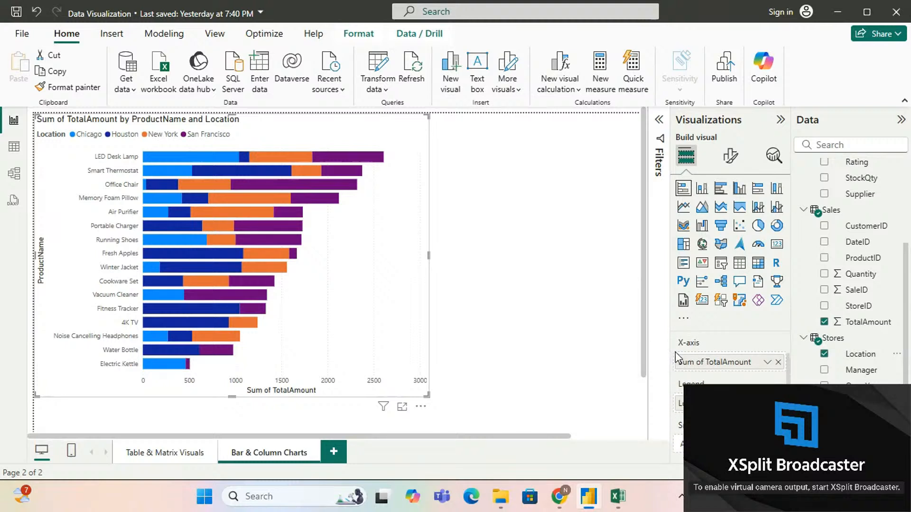
pyautogui.scroll(1, 774, 359)
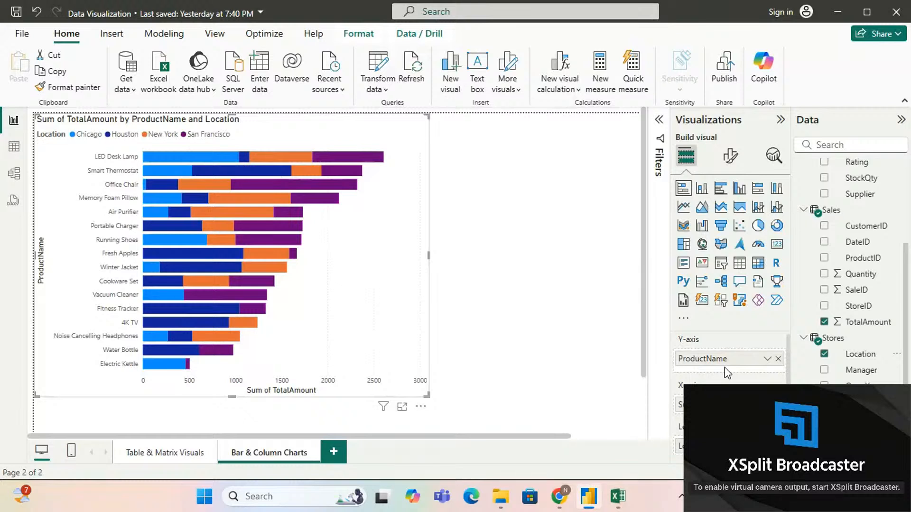
# Step: Place the Products table's Category field above ProductName on the chart's Y-axis, keeping it out of Small multiples
pyautogui.scroll(2, 847, 241)
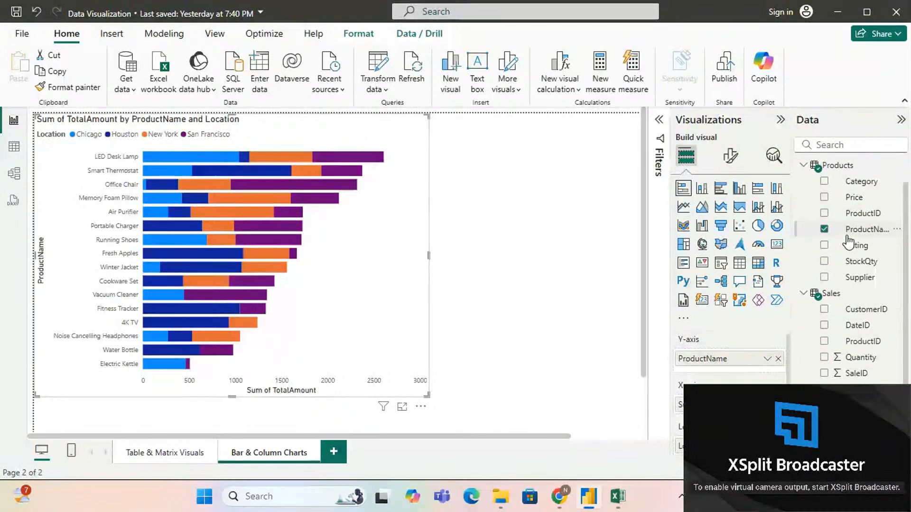
pyautogui.click(825, 182)
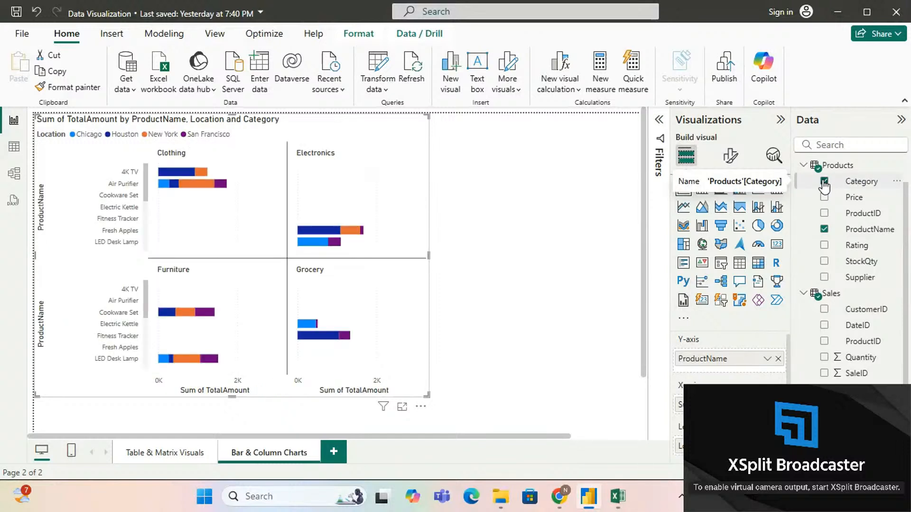
pyautogui.click(825, 183)
pyautogui.moveTo(825, 187); pyautogui.dragTo(727, 355)
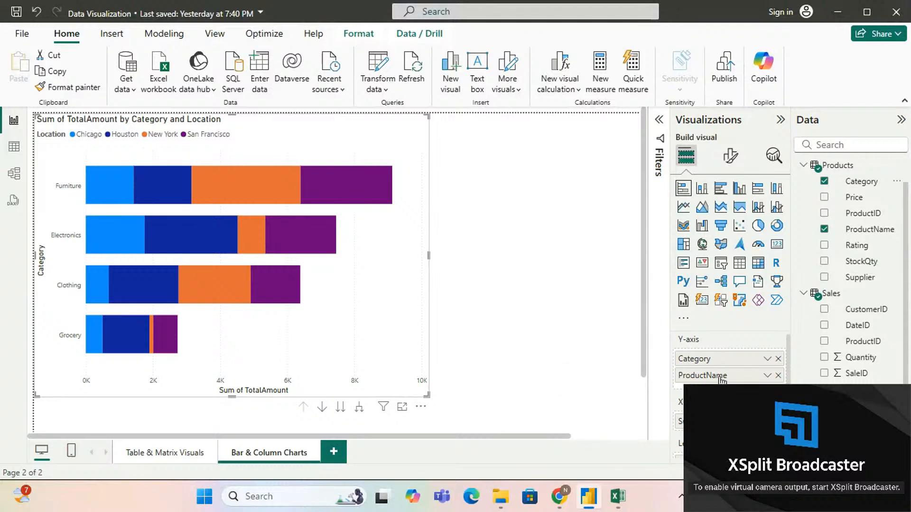
pyautogui.moveTo(720, 375)
pyautogui.mouseDown()
pyautogui.moveTo(721, 365)
pyautogui.moveTo(718, 375)
pyautogui.mouseUp()
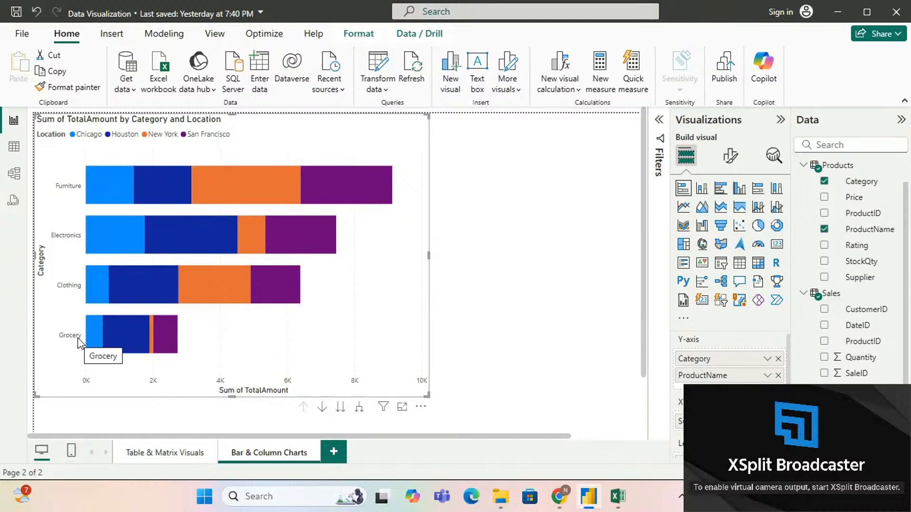
# Step: View the chart at the ProductName level and with Category and ProductName expanded together, drilling back up to Category each time
pyautogui.click(340, 409)
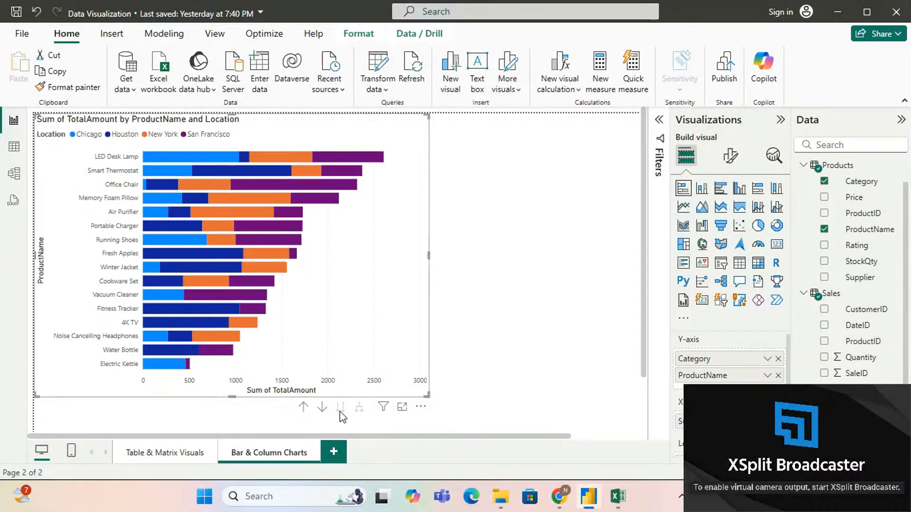
pyautogui.click(304, 408)
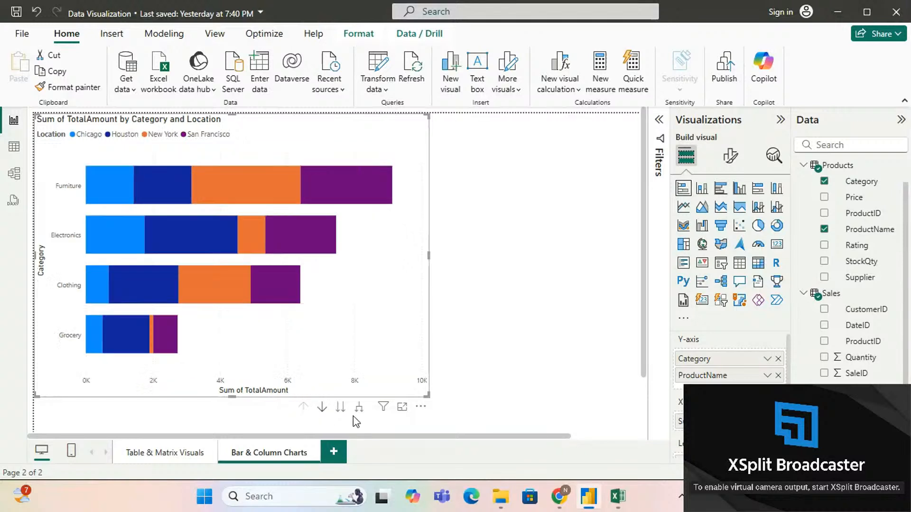
pyautogui.click(360, 409)
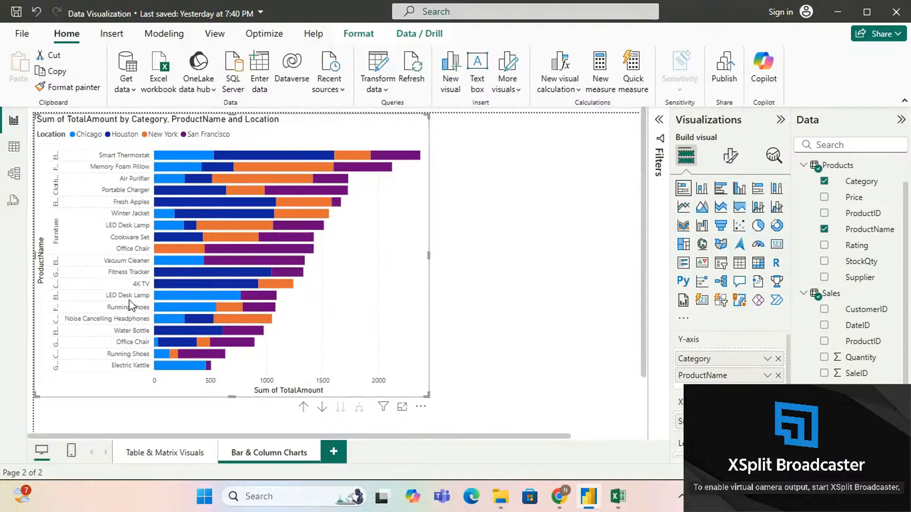
pyautogui.click(303, 408)
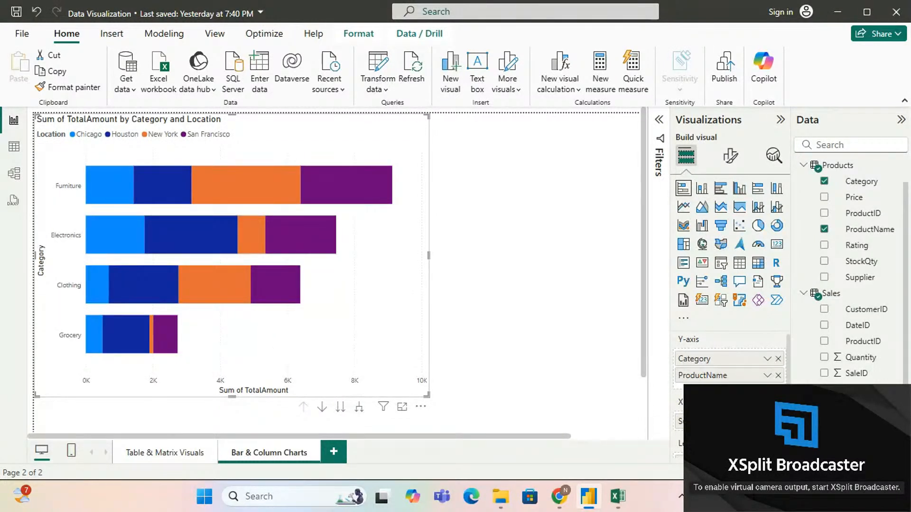
# Step: Remove the Category field from the chart's Y-axis so only ProductName is left
pyautogui.scroll(-1, 744, 375)
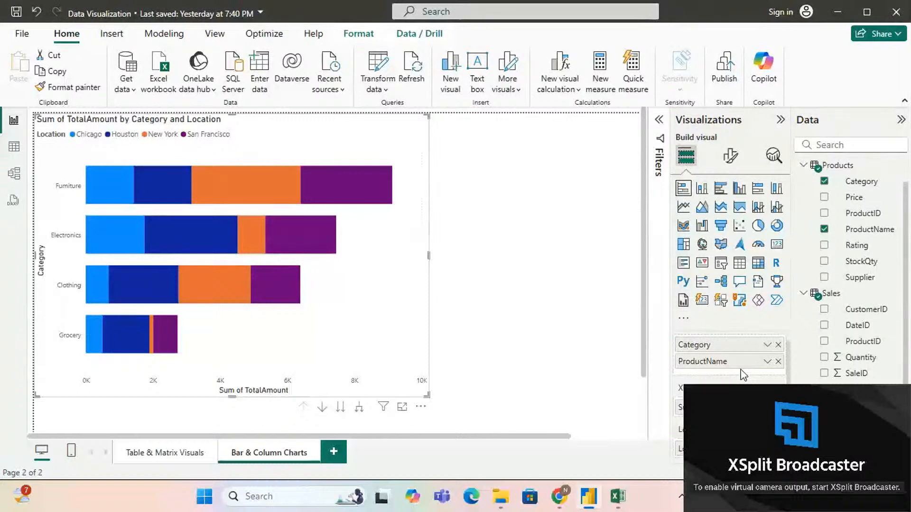
pyautogui.scroll(-2, 744, 375)
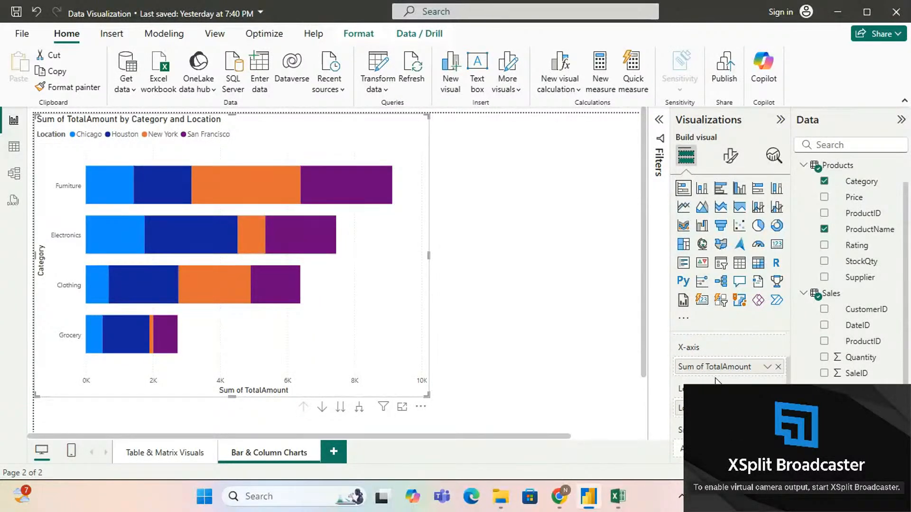
pyautogui.scroll(-1, 716, 378)
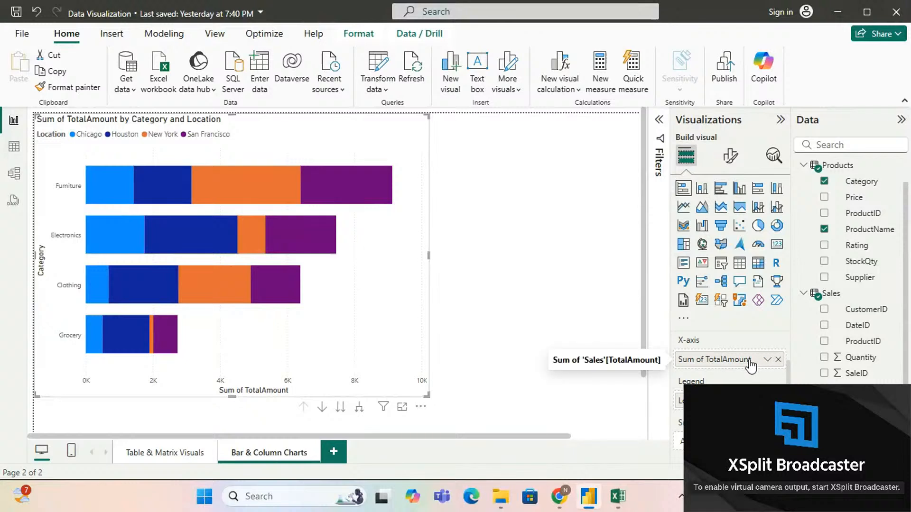
pyautogui.scroll(-3, 750, 361)
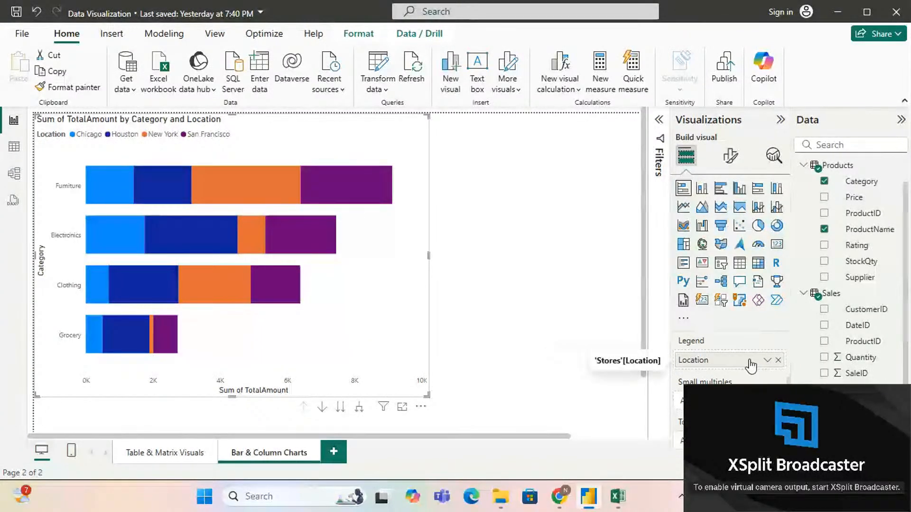
pyautogui.scroll(3, 750, 366)
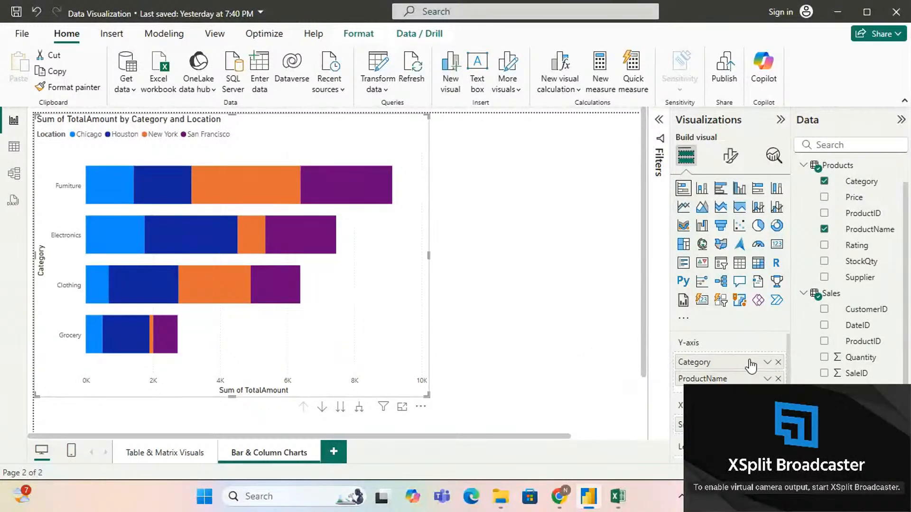
pyautogui.click(778, 362)
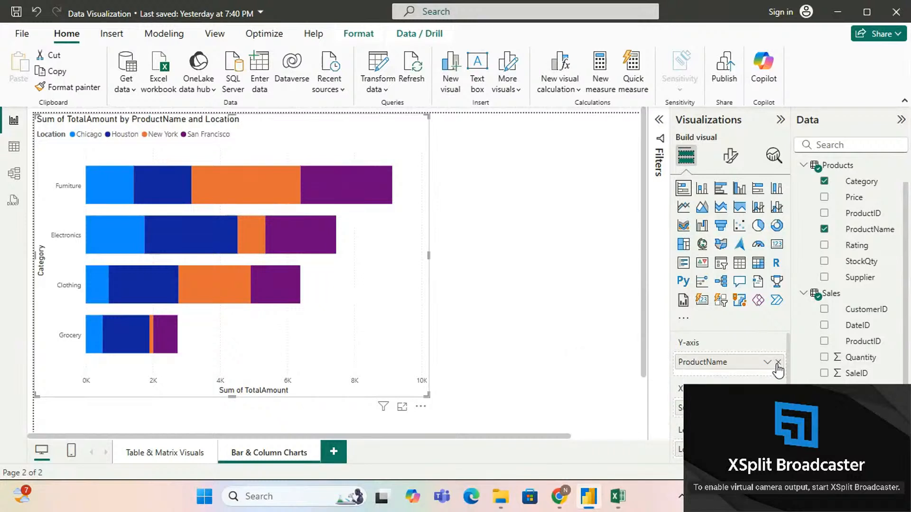
# Step: Add the Products table's Category field to Small multiples to split the chart into one panel per category
pyautogui.scroll(-5, 731, 361)
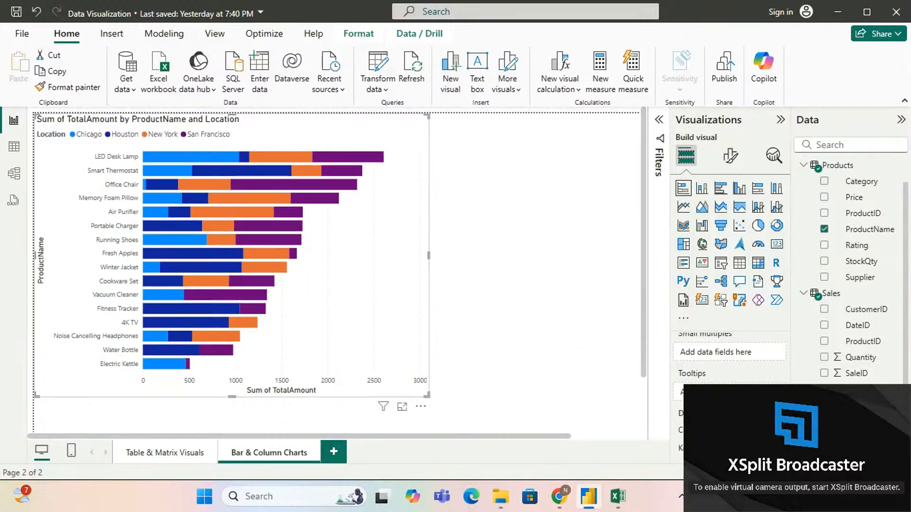
pyautogui.scroll(1, 718, 371)
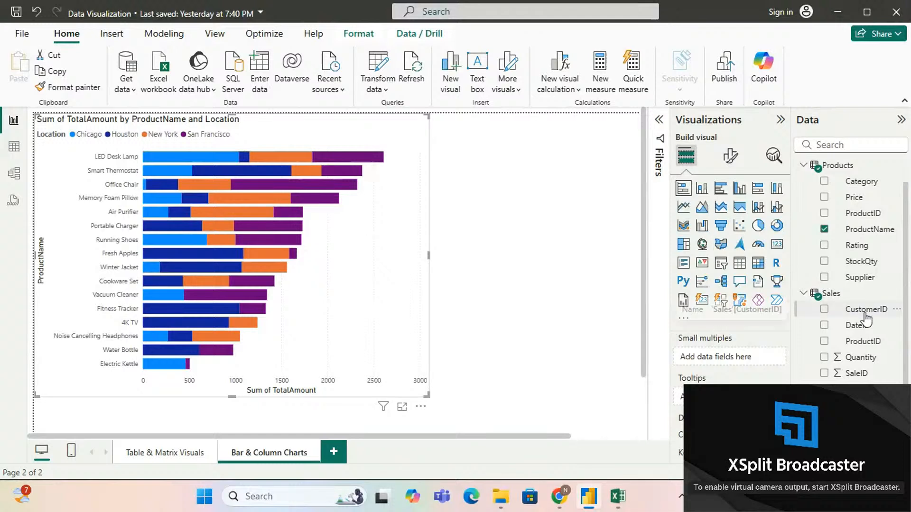
pyautogui.scroll(-3, 866, 319)
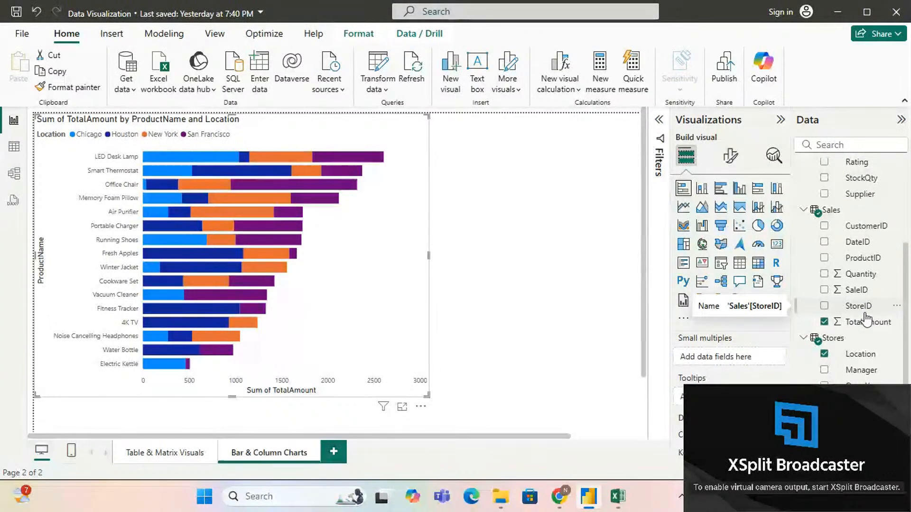
pyautogui.scroll(4, 867, 319)
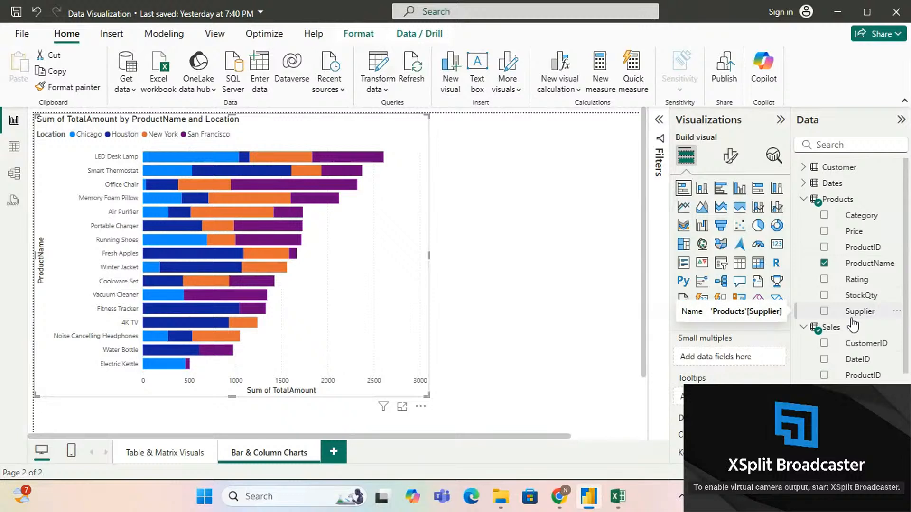
pyautogui.scroll(-1, 853, 324)
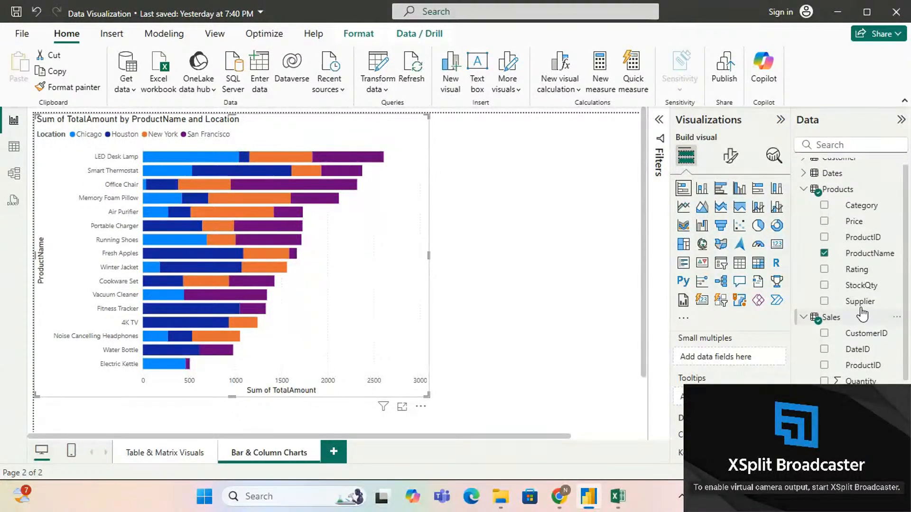
pyautogui.moveTo(856, 207); pyautogui.dragTo(738, 364)
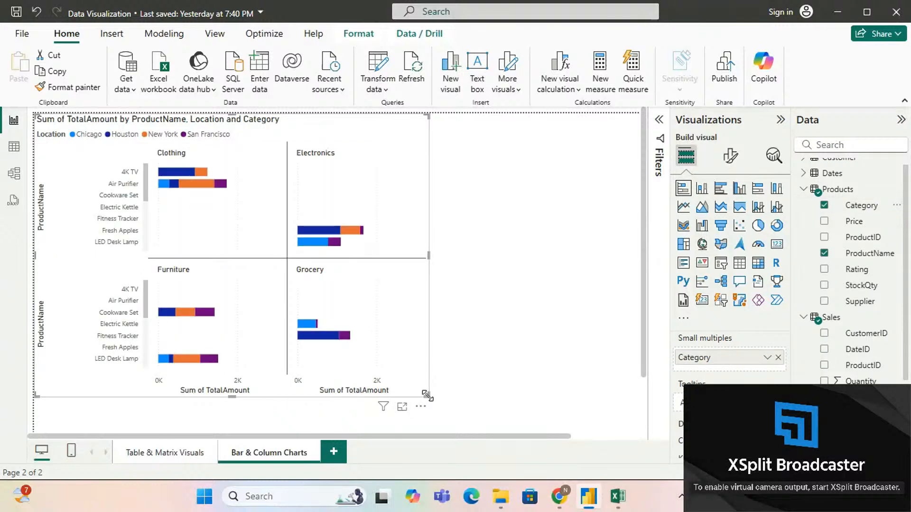
# Step: Enlarge the chart to nearly the full page width and look through the product bars in the category panels
pyautogui.moveTo(427, 396); pyautogui.dragTo(456, 423)
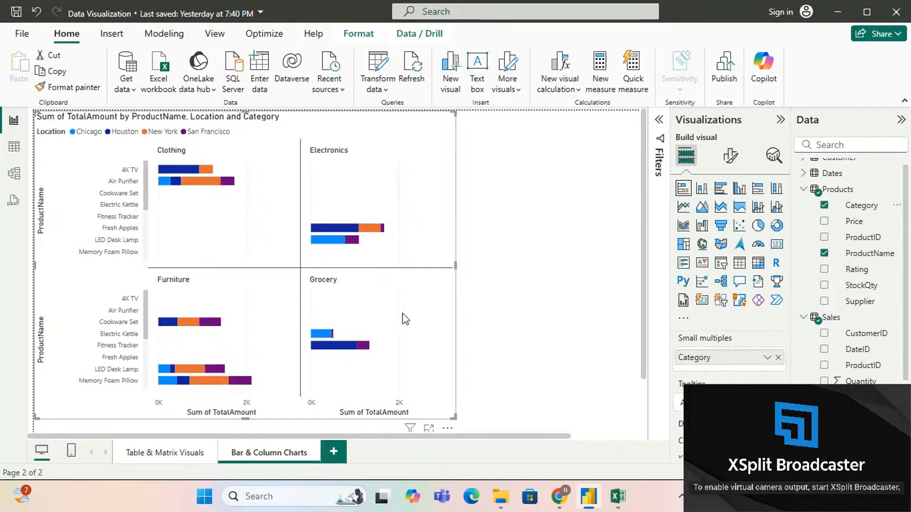
pyautogui.moveTo(453, 417); pyautogui.dragTo(593, 468)
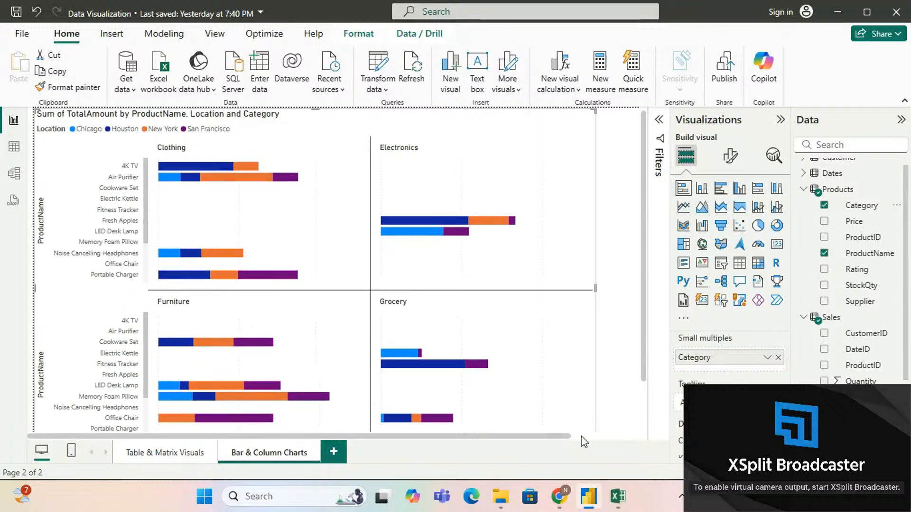
pyautogui.scroll(-2, 424, 333)
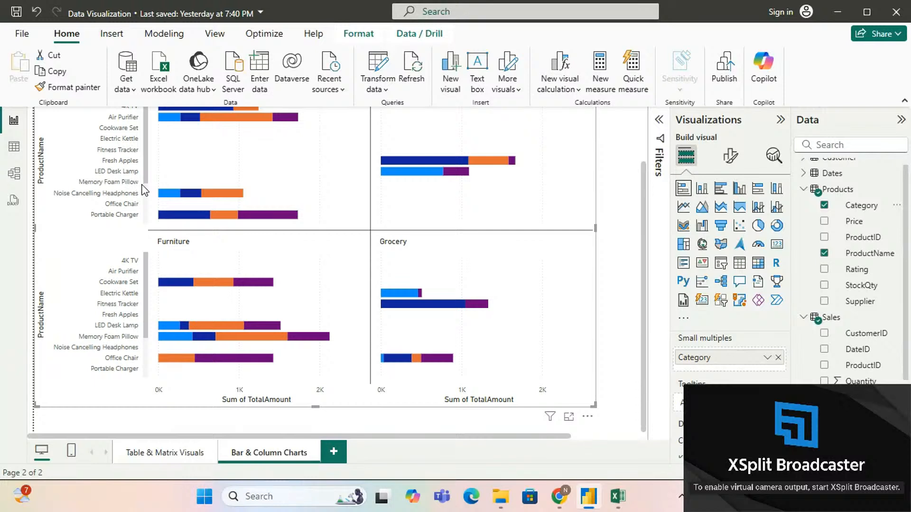
pyautogui.scroll(-3, 145, 196)
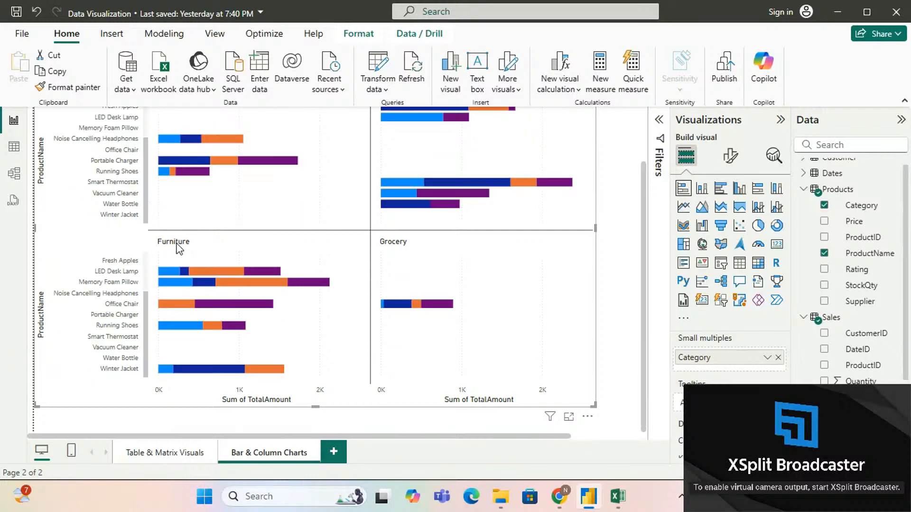
pyautogui.scroll(2, 157, 195)
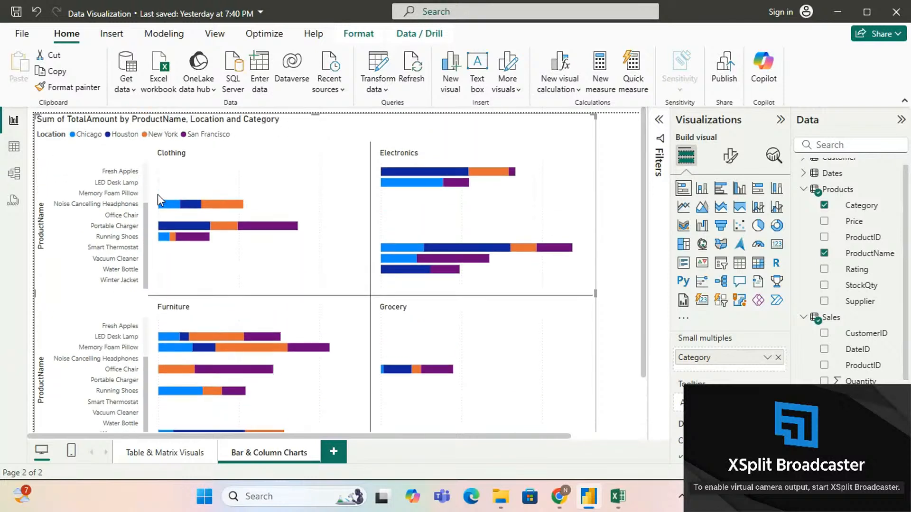
pyautogui.scroll(3, 150, 189)
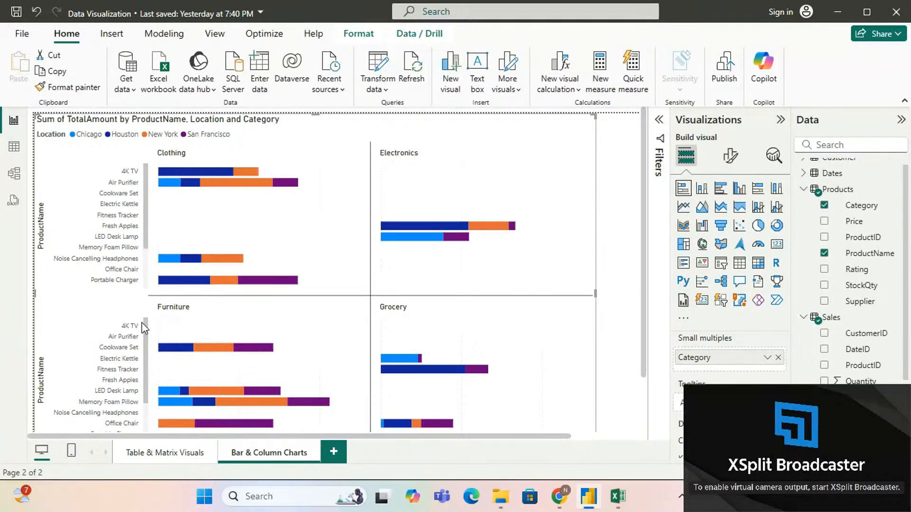
pyautogui.scroll(-3, 147, 273)
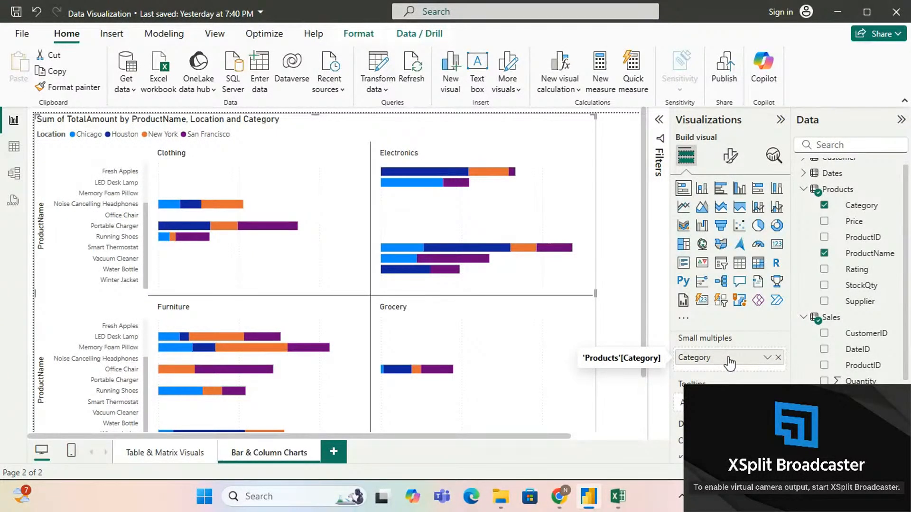
# Step: Remove the Category field from Small multiples
pyautogui.click(778, 357)
pyautogui.scroll(-5, 847, 375)
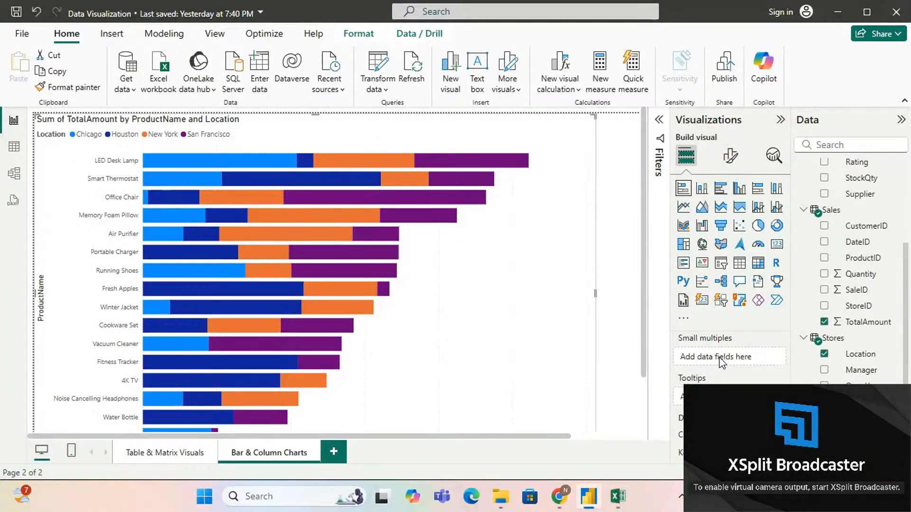
# Step: Add the Sales table's Quantity field to the chart's Tooltips
pyautogui.scroll(-1, 721, 362)
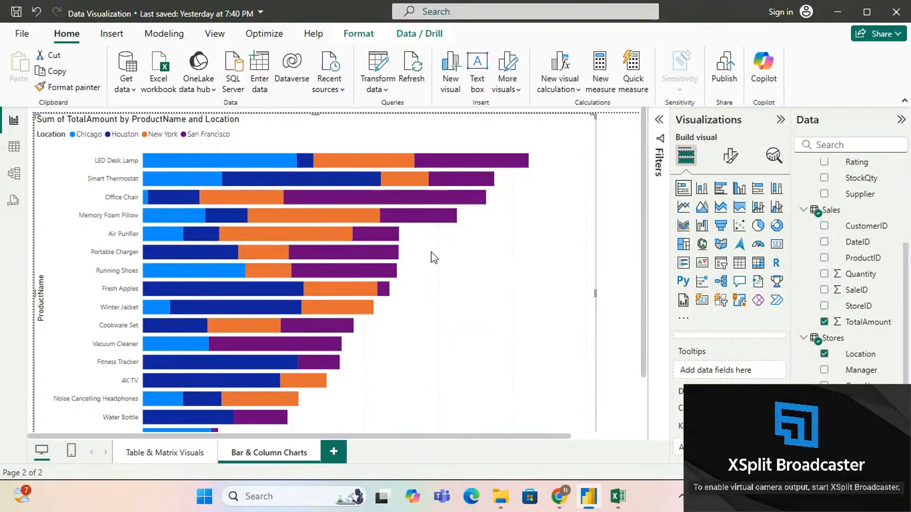
pyautogui.moveTo(265, 317)
pyautogui.moveTo(220, 159)
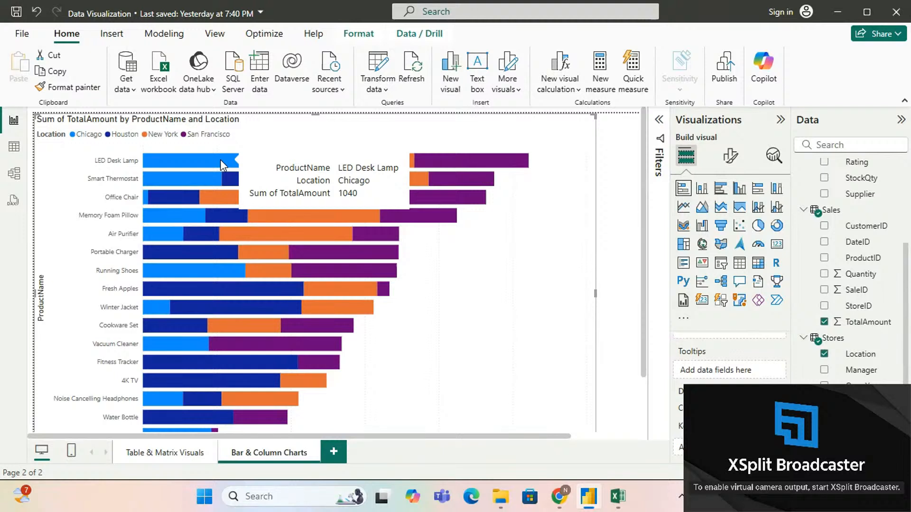
pyautogui.moveTo(251, 160)
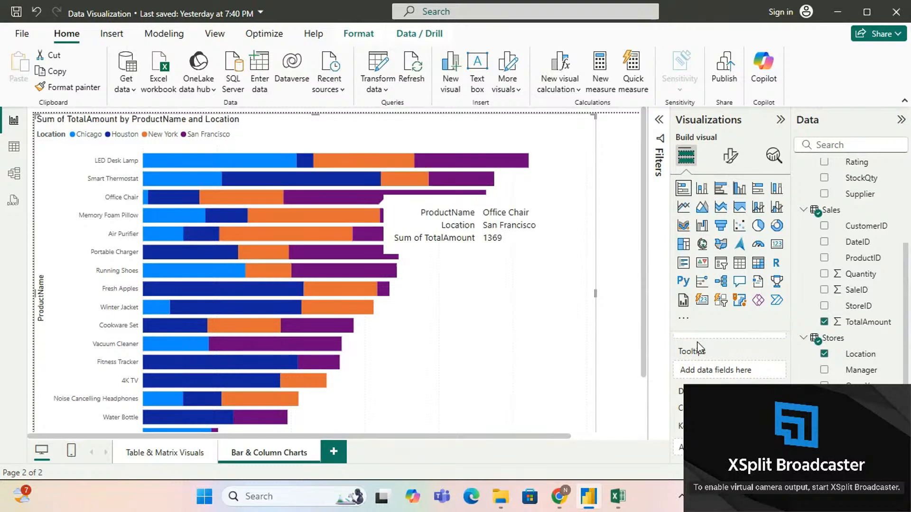
pyautogui.scroll(3, 744, 365)
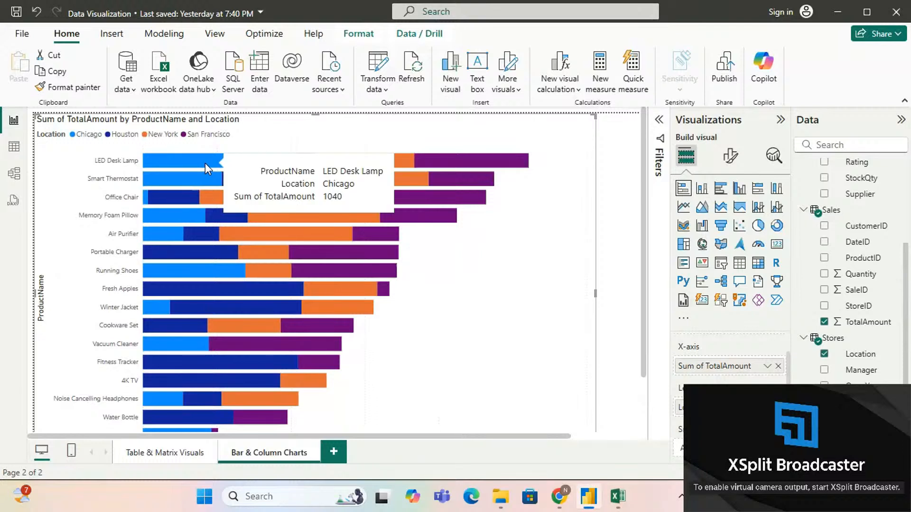
pyautogui.scroll(-3, 755, 380)
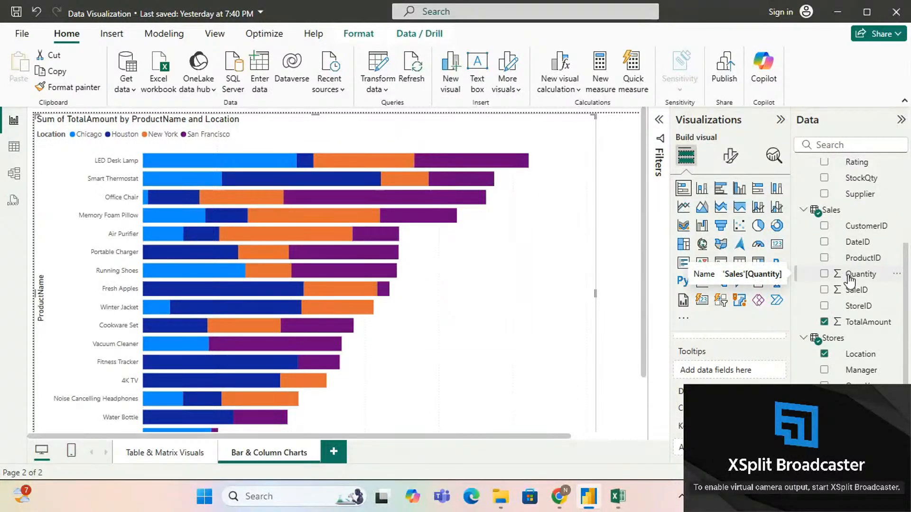
pyautogui.moveTo(850, 281); pyautogui.dragTo(733, 372)
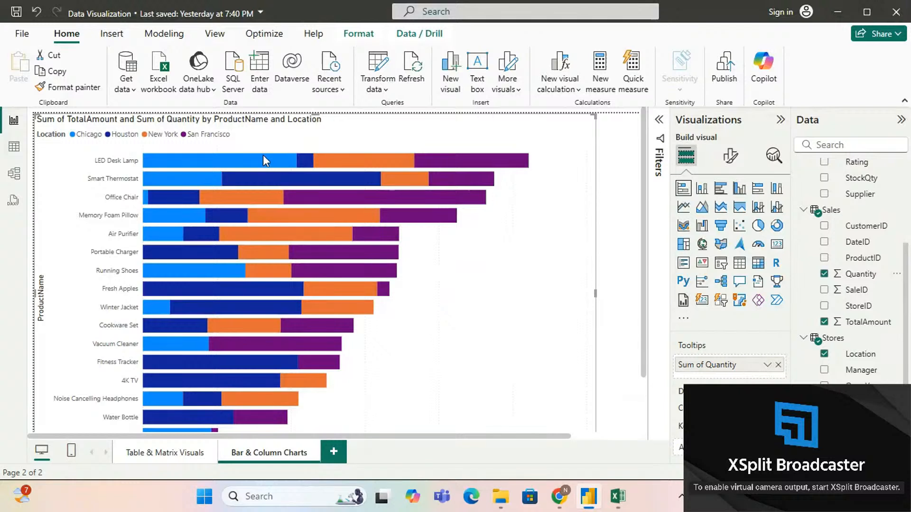
# Step: Review the chart's field wells and examine the total amount and quantity tooltips on several product bar segments
pyautogui.moveTo(263, 157)
pyautogui.moveTo(276, 307)
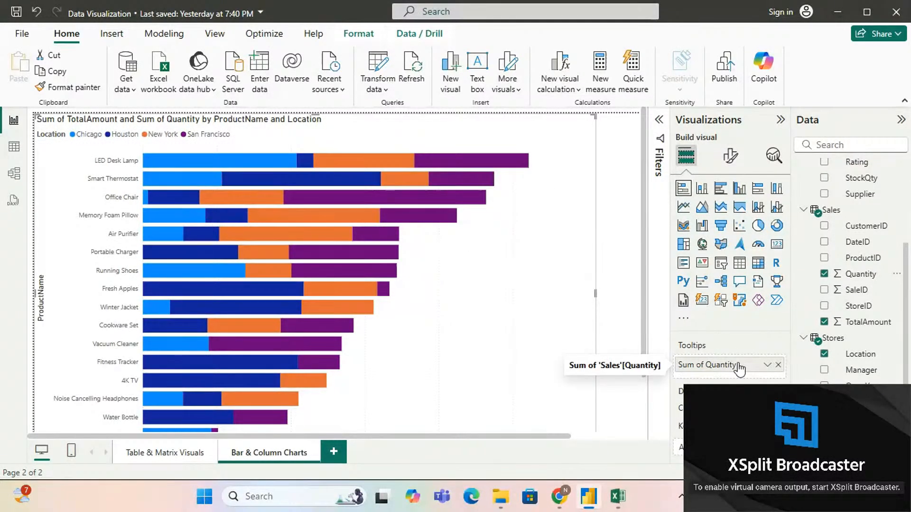
pyautogui.scroll(5, 740, 368)
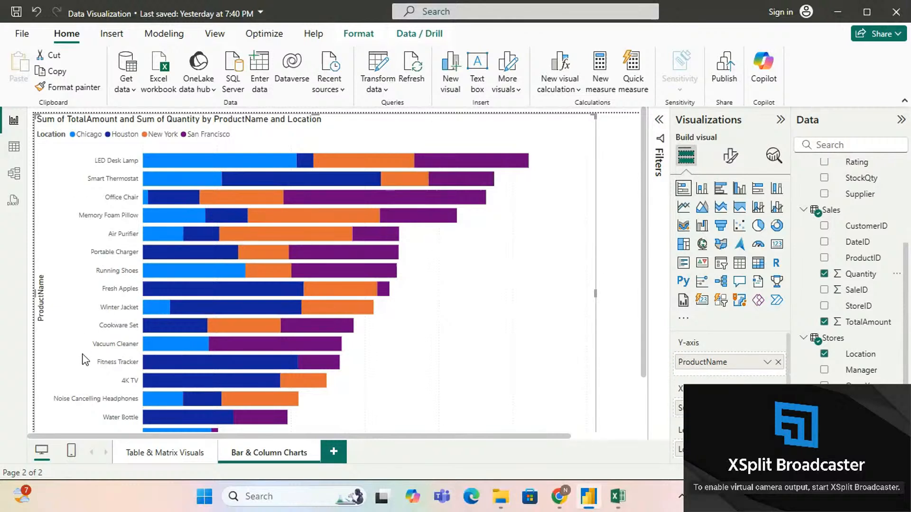
pyautogui.scroll(-2, 461, 371)
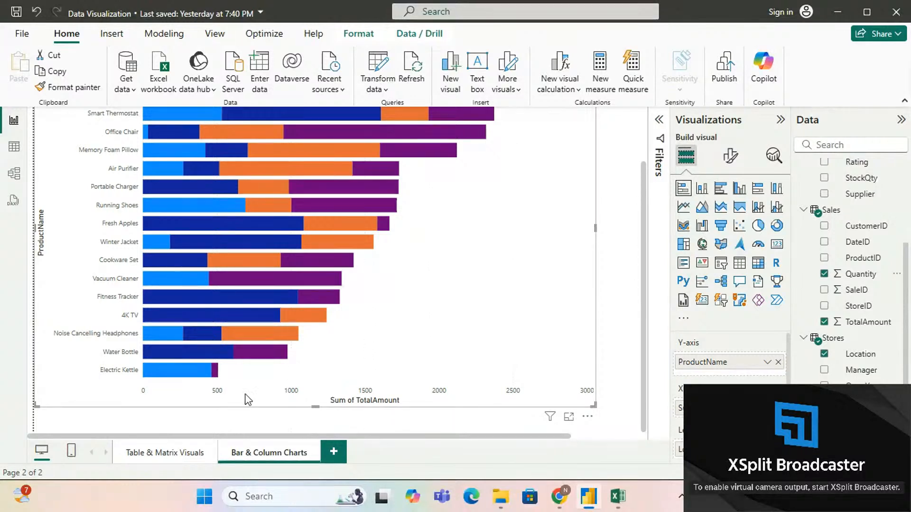
pyautogui.scroll(-2, 683, 408)
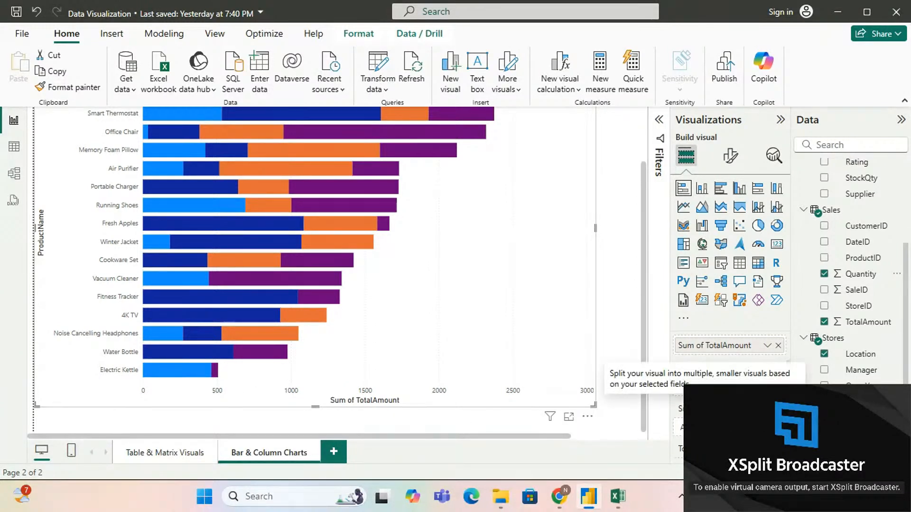
pyautogui.scroll(-2, 684, 408)
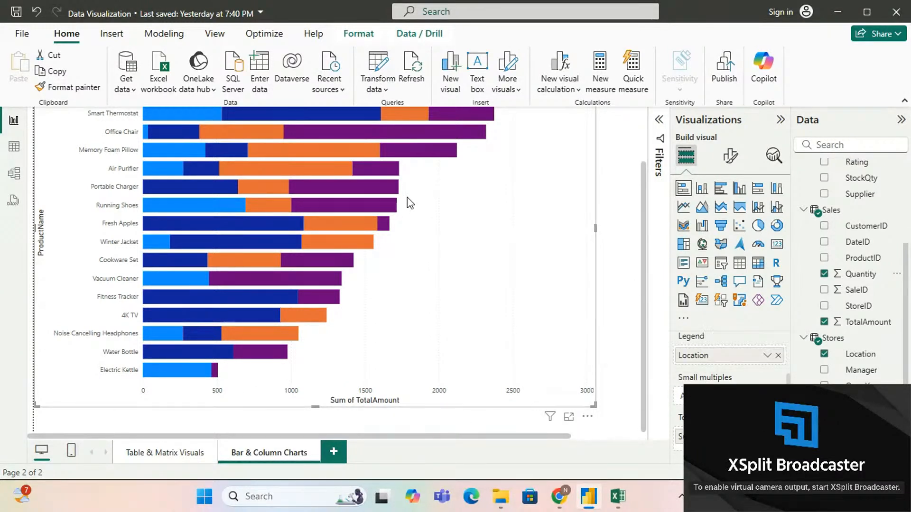
pyautogui.scroll(2, 408, 199)
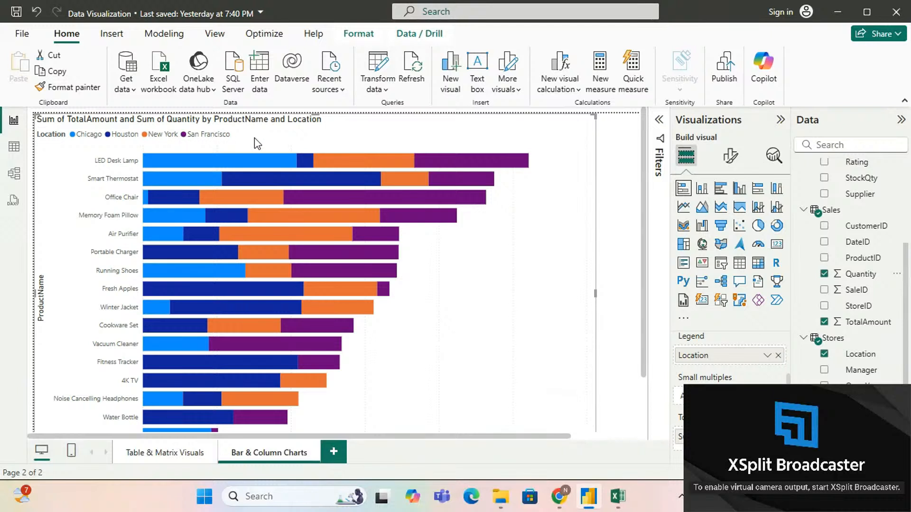
pyautogui.moveTo(294, 180)
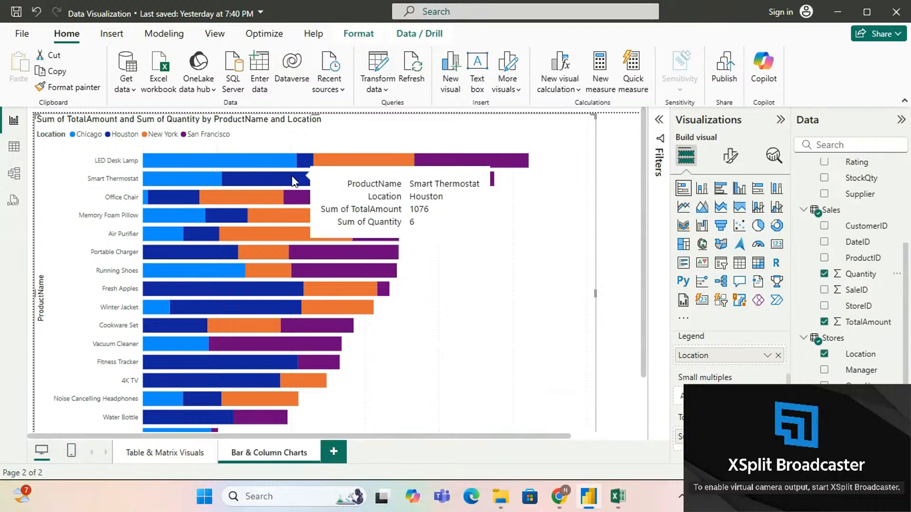
pyautogui.moveTo(475, 162)
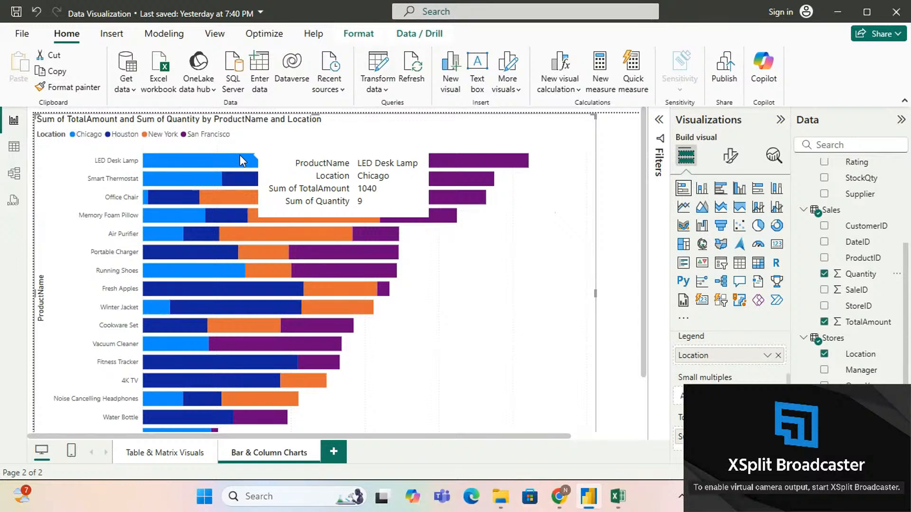
pyautogui.moveTo(273, 254)
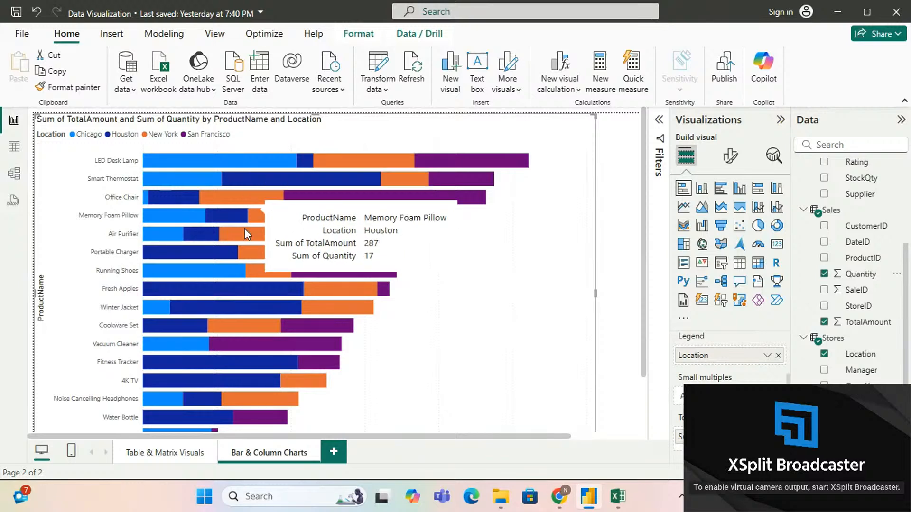
# Step: Open the stacked bar chart's Y-axis formatting, hide the axis values and turn them back on
pyautogui.scroll(-2, 240, 277)
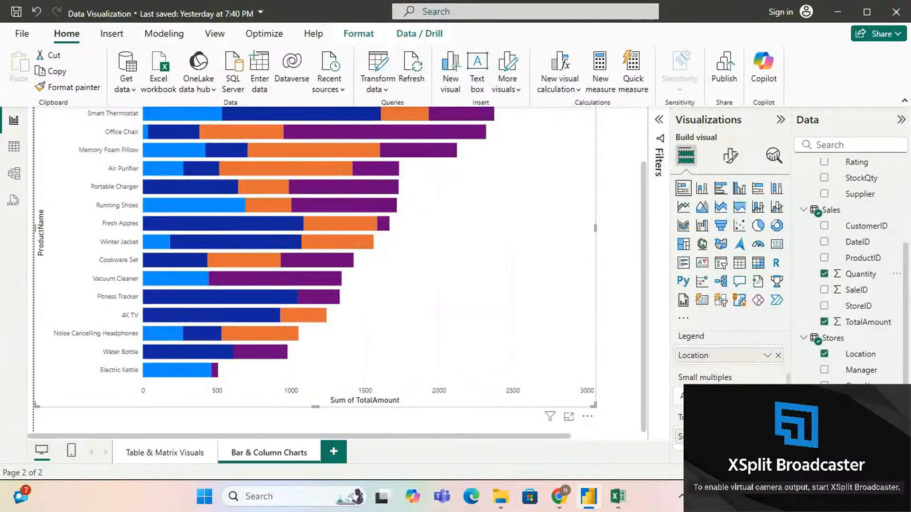
pyautogui.scroll(-2, 744, 378)
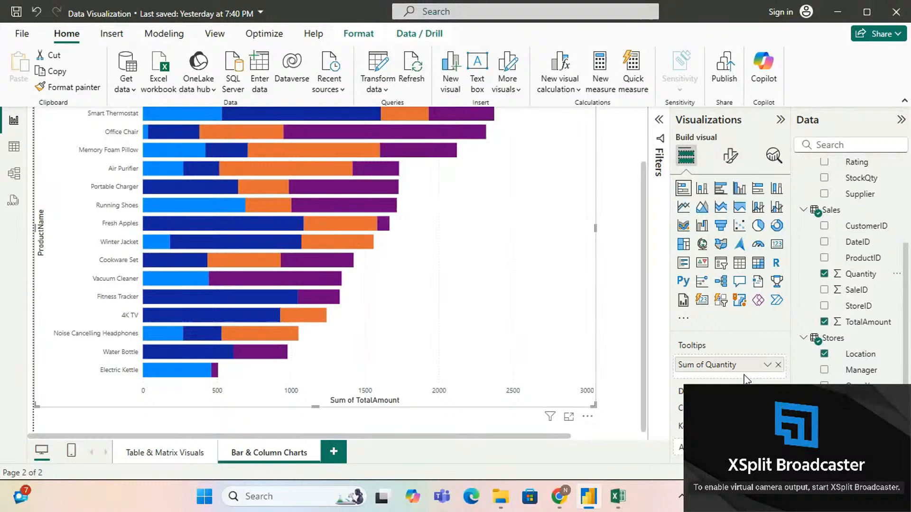
pyautogui.scroll(2, 522, 269)
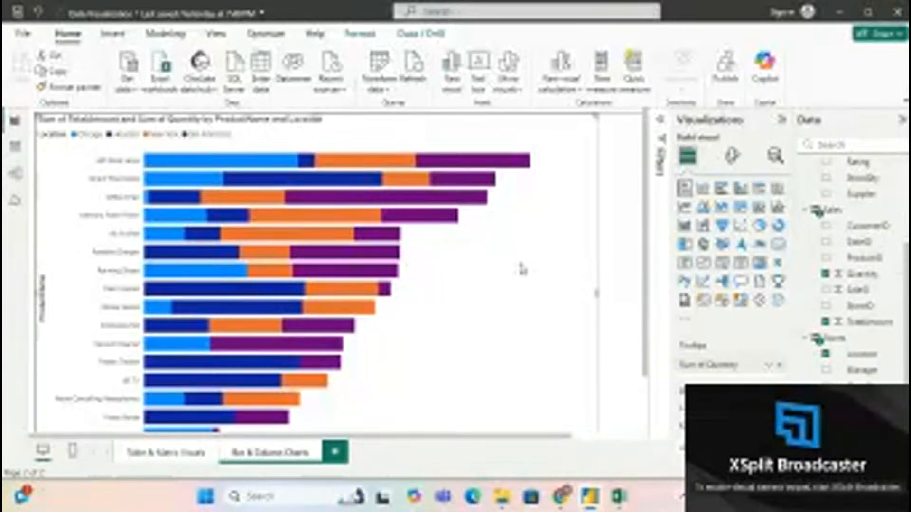
pyautogui.click(735, 157)
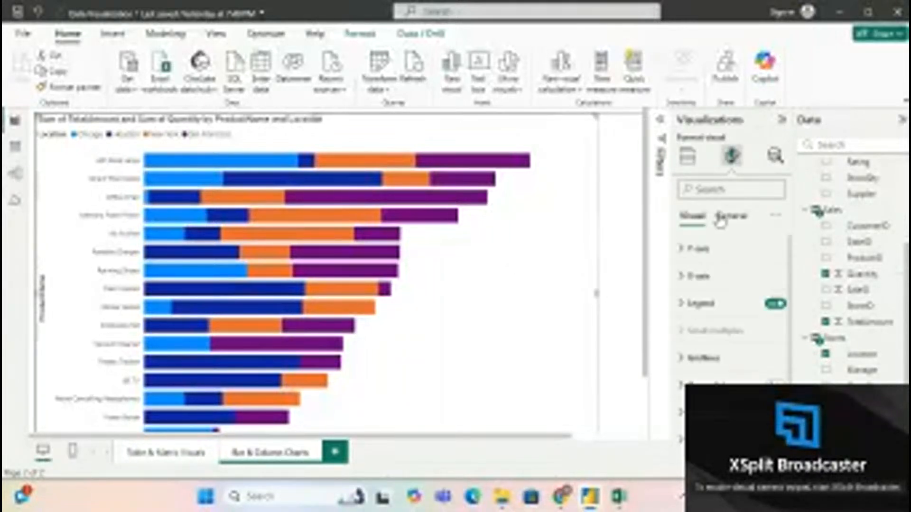
pyautogui.click(690, 250)
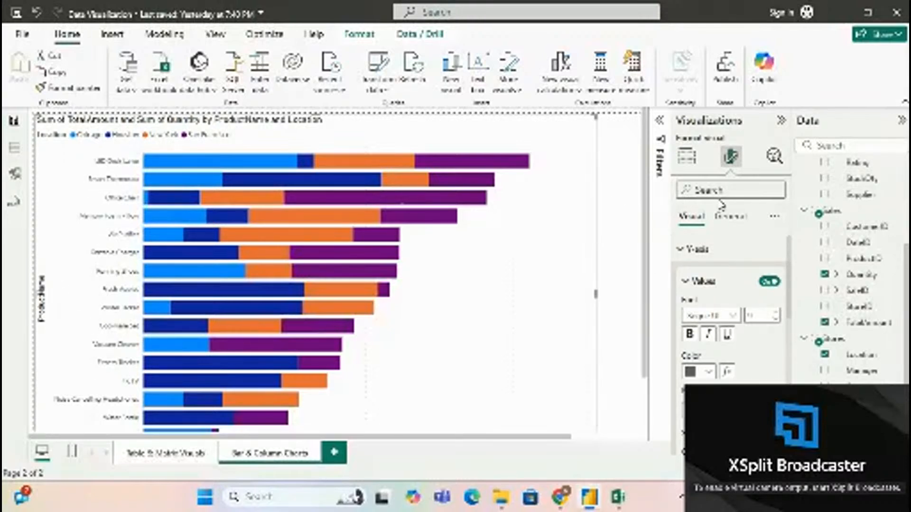
pyautogui.scroll(-1, 731, 279)
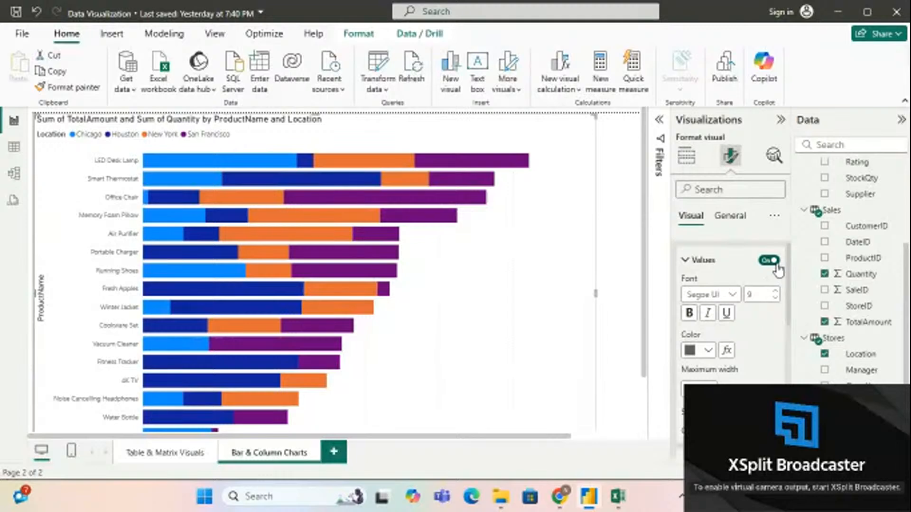
pyautogui.scroll(-1, 494, 279)
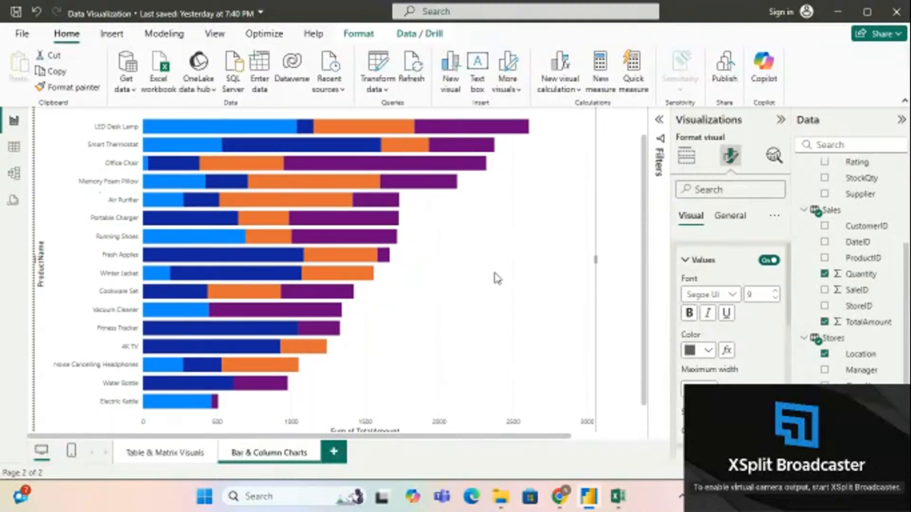
pyautogui.click(768, 262)
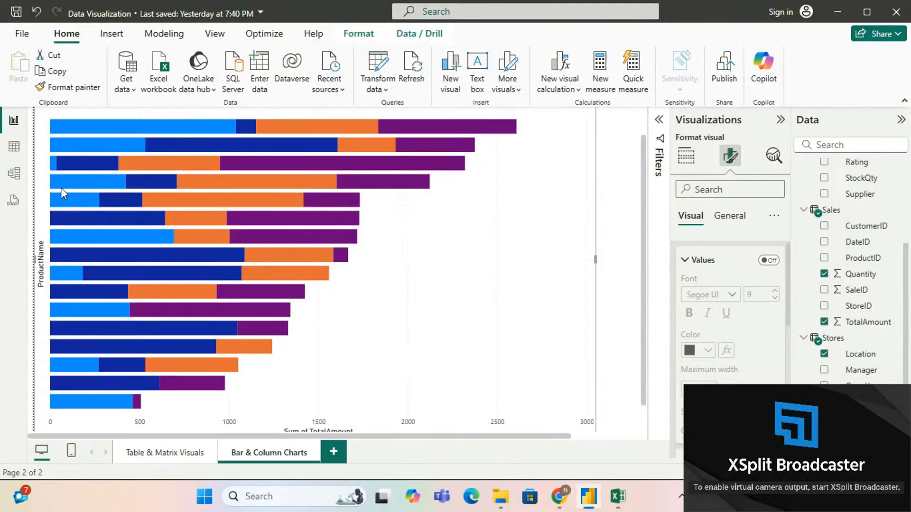
pyautogui.click(768, 261)
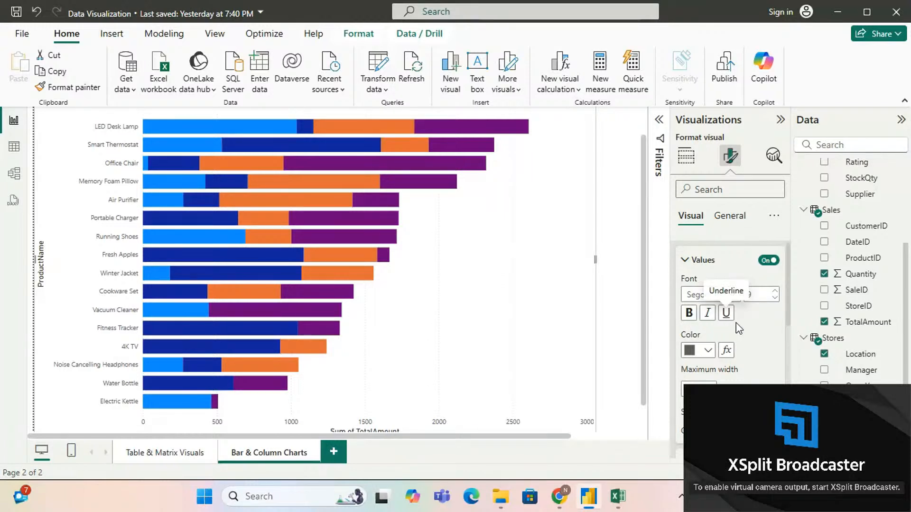
# Step: Switch the Y-axis position to the opposite side of the chart and turn the switch off again
pyautogui.scroll(-1, 710, 360)
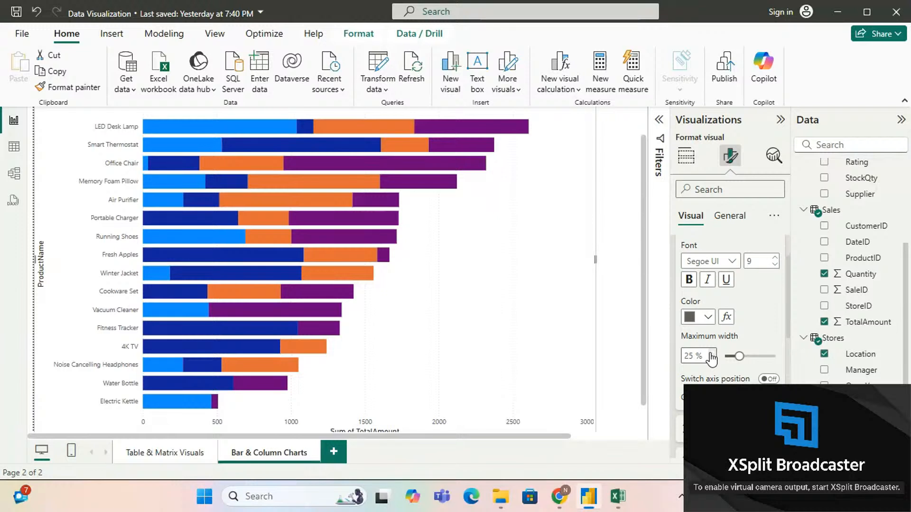
pyautogui.click(767, 379)
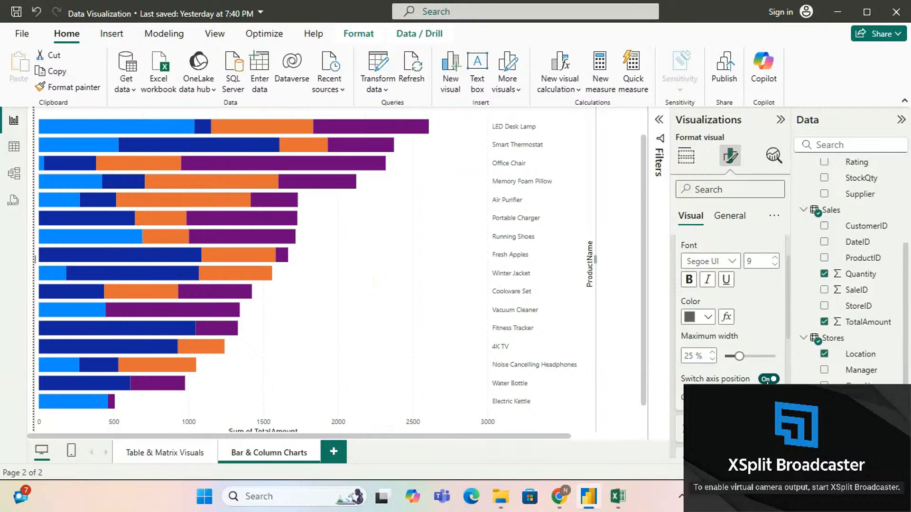
pyautogui.click(767, 379)
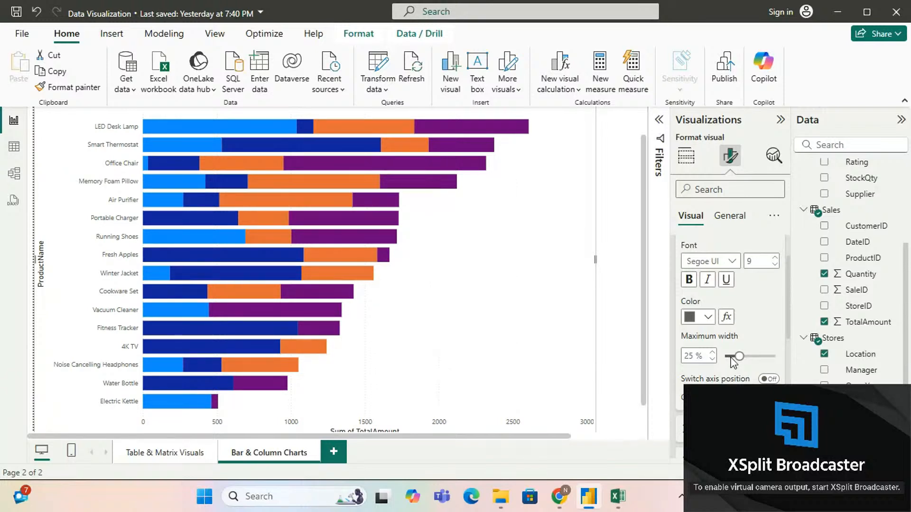
pyautogui.scroll(-1, 735, 363)
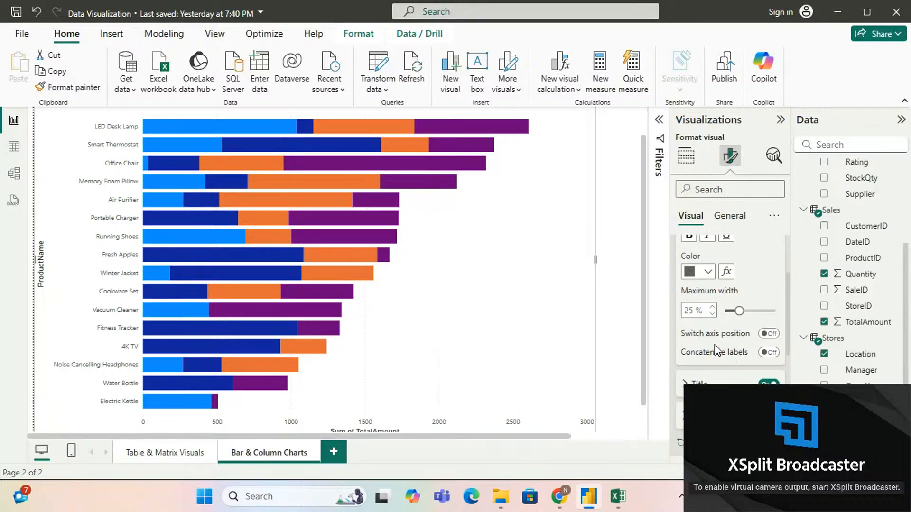
pyautogui.click(532, 237)
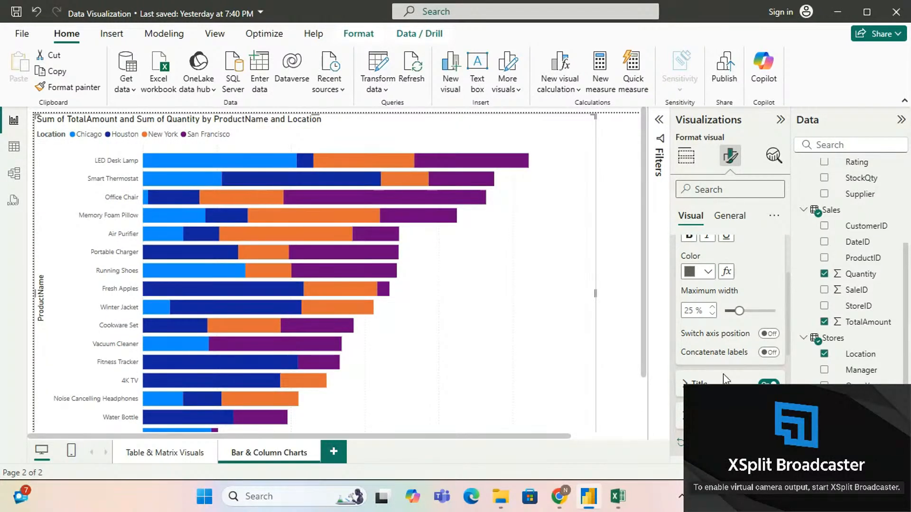
# Step: Turn the Y-axis title off and back on
pyautogui.scroll(-1, 723, 374)
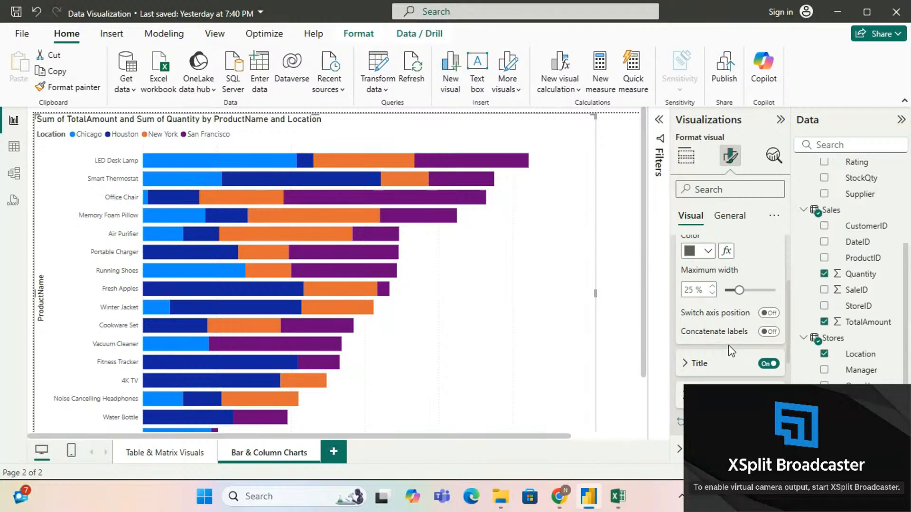
pyautogui.scroll(-2, 728, 345)
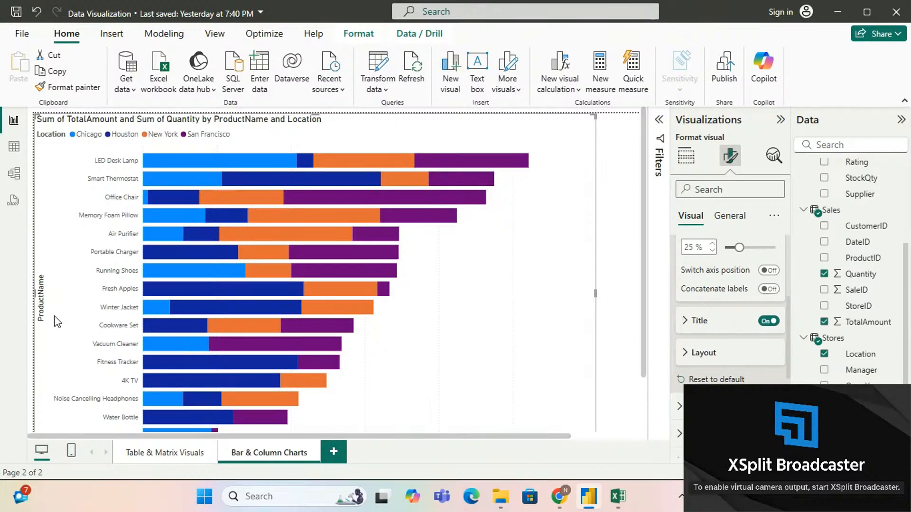
pyautogui.click(768, 321)
pyautogui.click(767, 322)
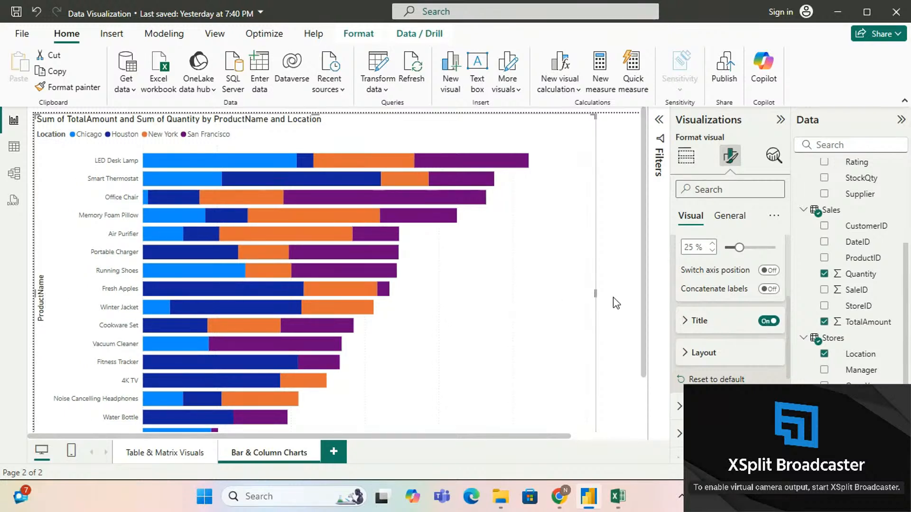
# Step: Examine the Y-axis Layout option for minimum category height and collapse the Y-axis settings
pyautogui.click(692, 354)
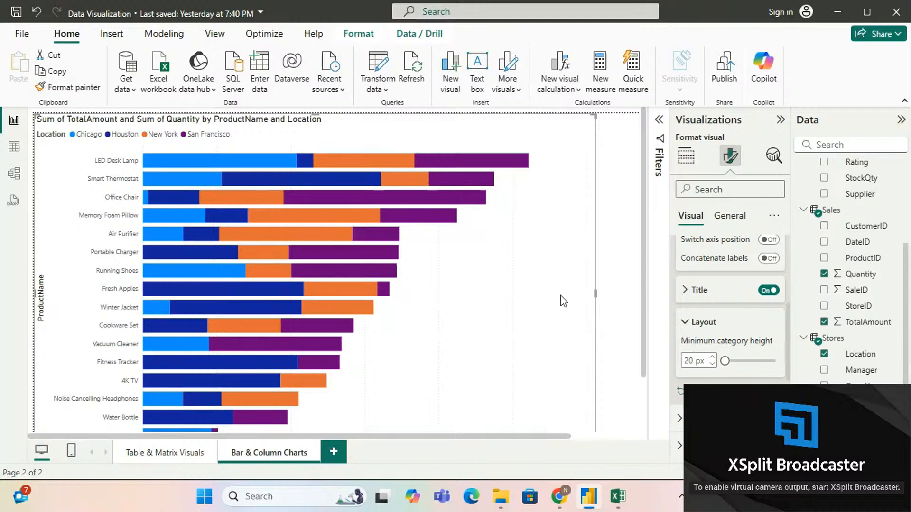
pyautogui.click(686, 323)
pyautogui.scroll(5, 685, 295)
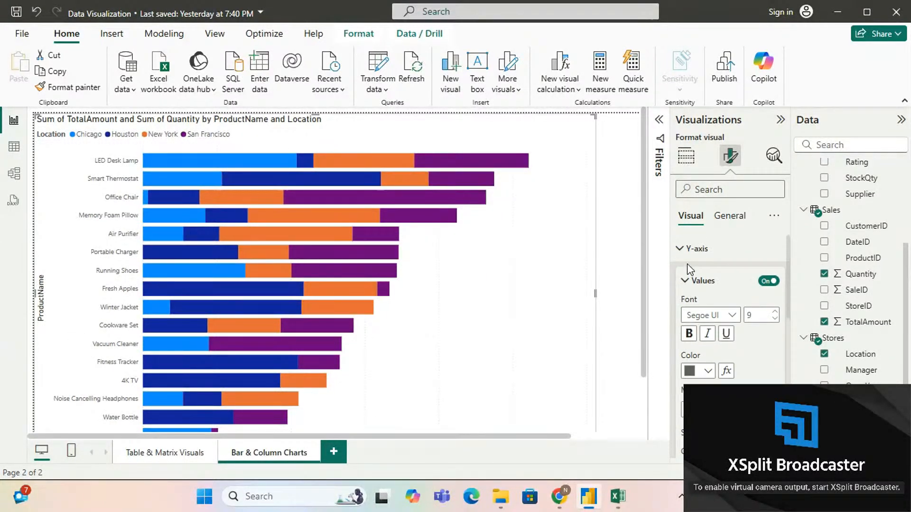
pyautogui.click(685, 256)
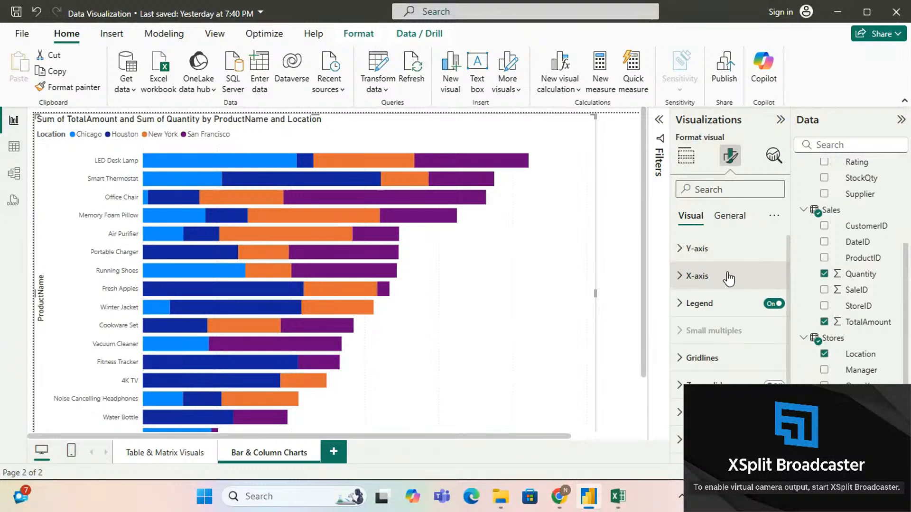
# Step: Examine the X-axis formatting options for range, values, display units and title, and collapse the X-axis settings
pyautogui.scroll(-2, 534, 315)
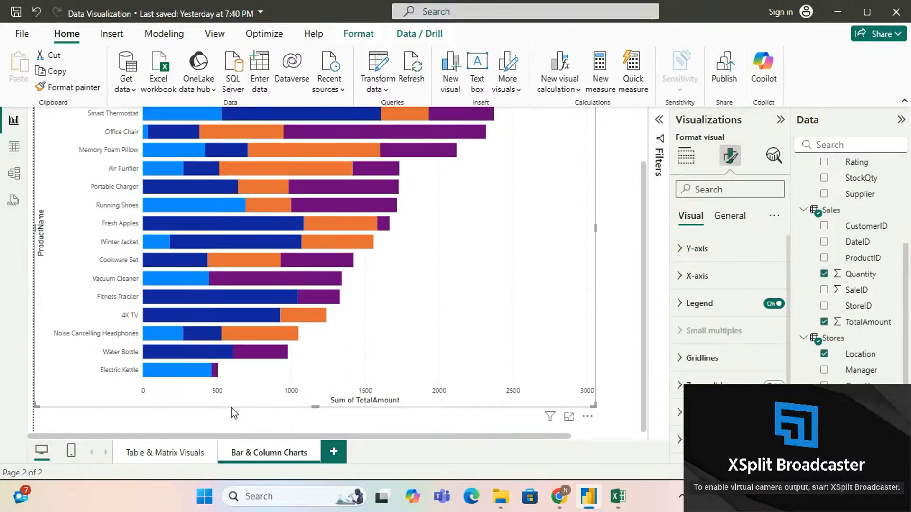
pyautogui.click(683, 284)
pyautogui.scroll(-2, 717, 315)
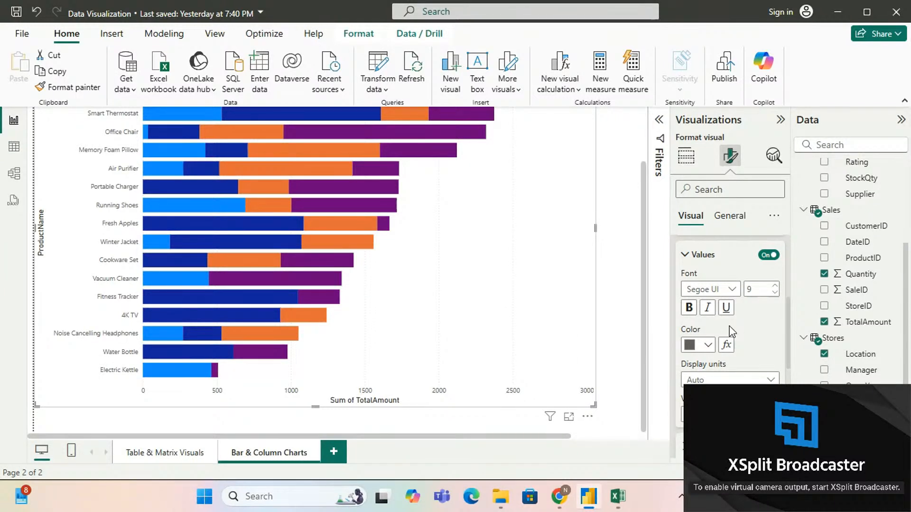
pyautogui.scroll(-2, 729, 327)
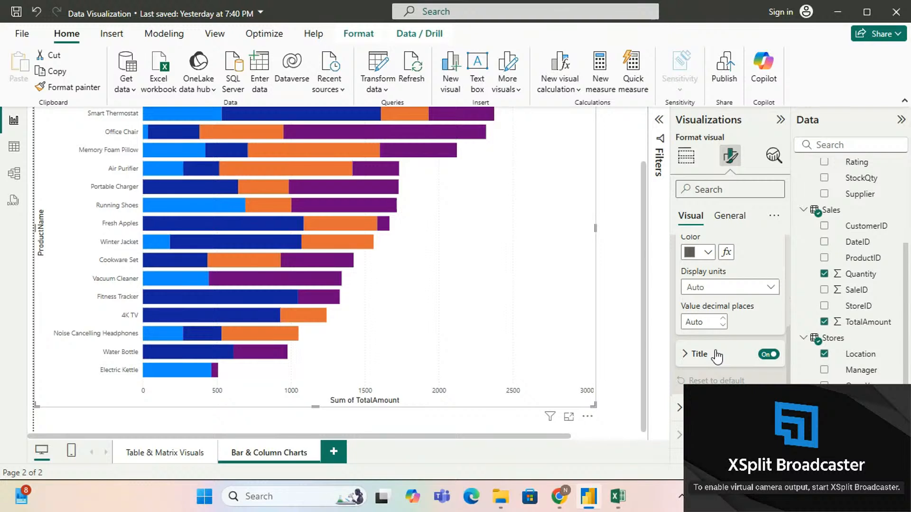
pyautogui.scroll(6, 717, 353)
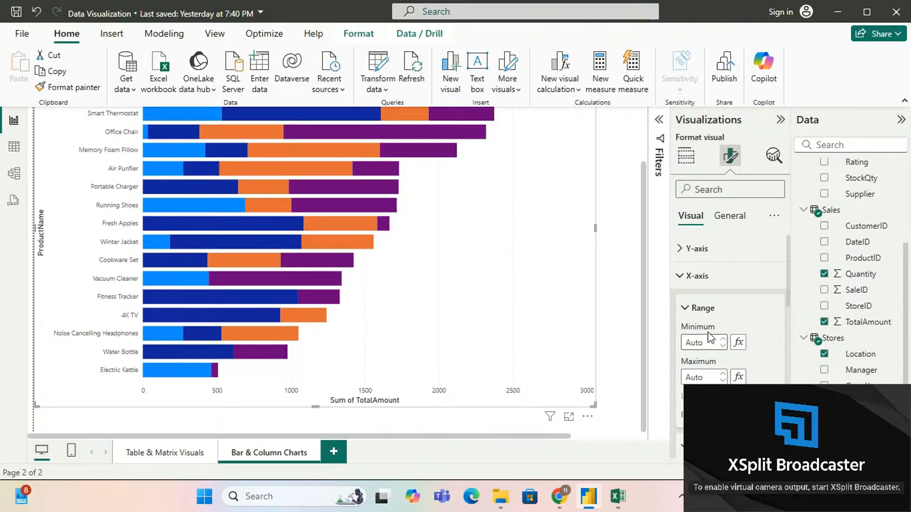
pyautogui.click(685, 283)
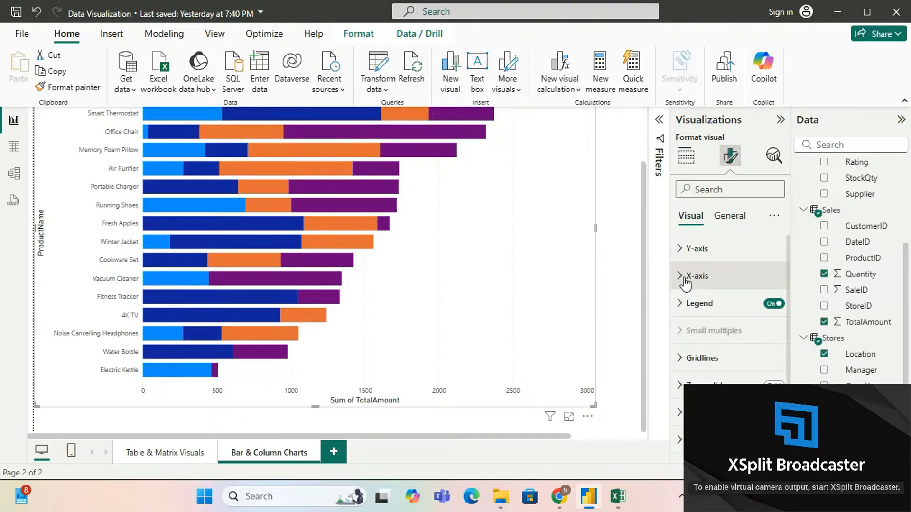
pyautogui.scroll(3, 584, 244)
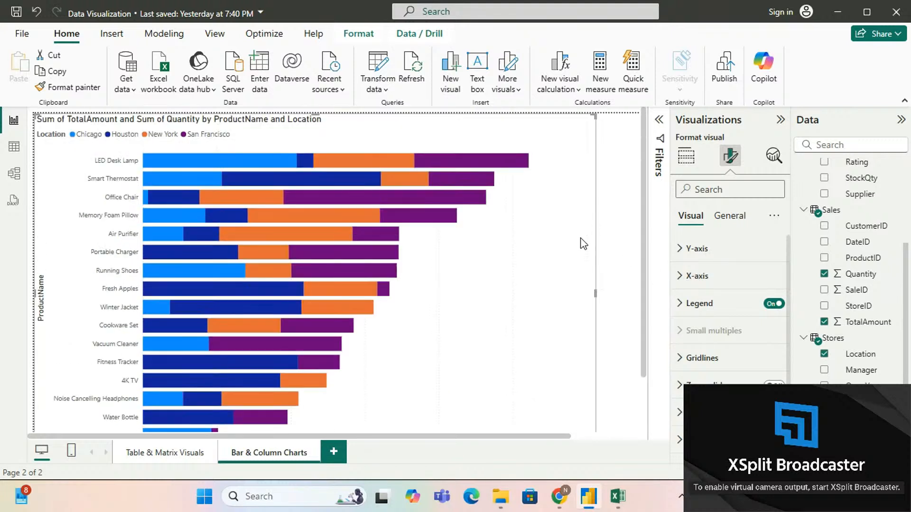
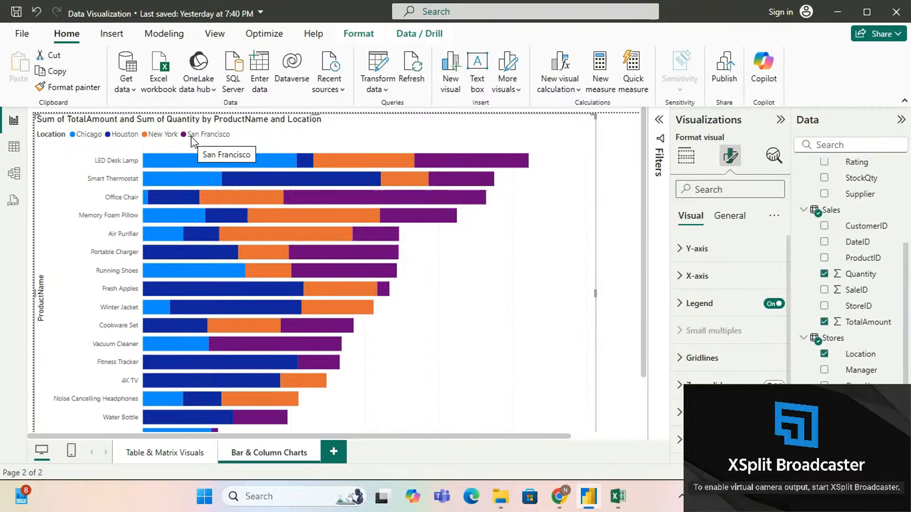
# Step: Turn the chart's legend off and back on
pyautogui.moveTo(261, 163)
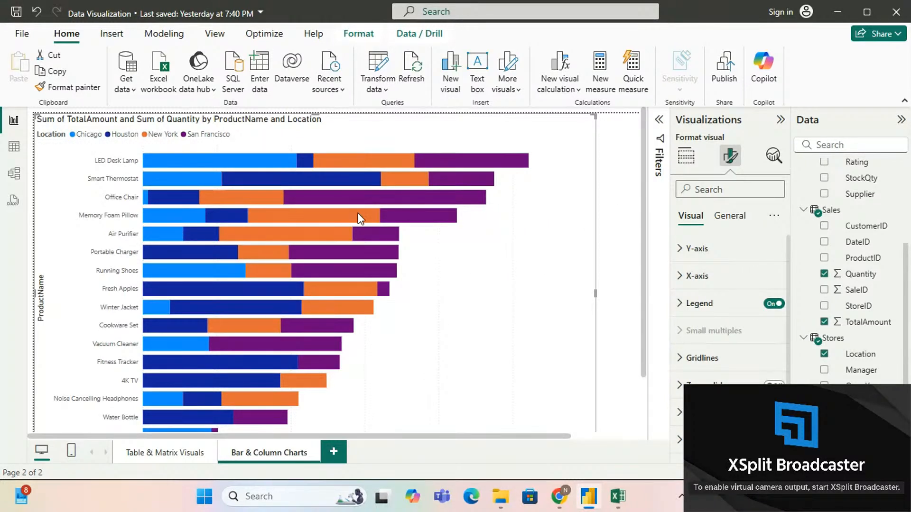
pyautogui.click(773, 306)
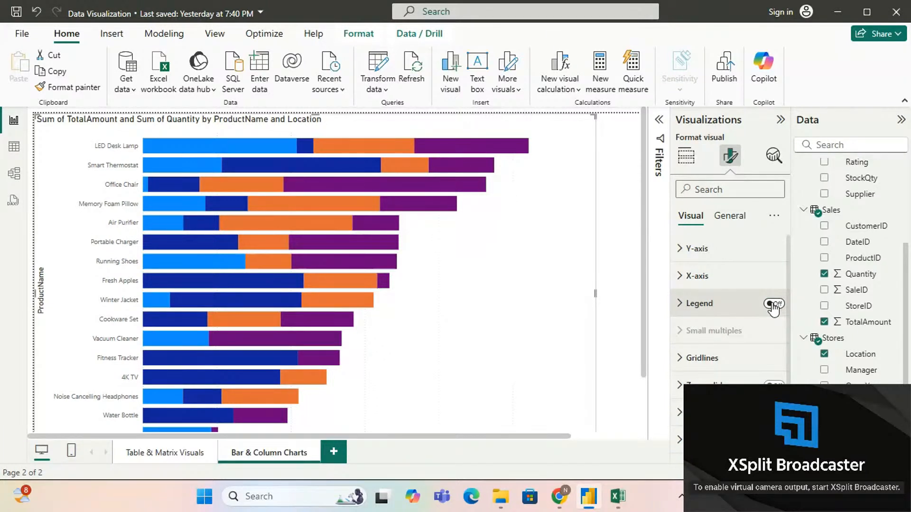
pyautogui.click(773, 304)
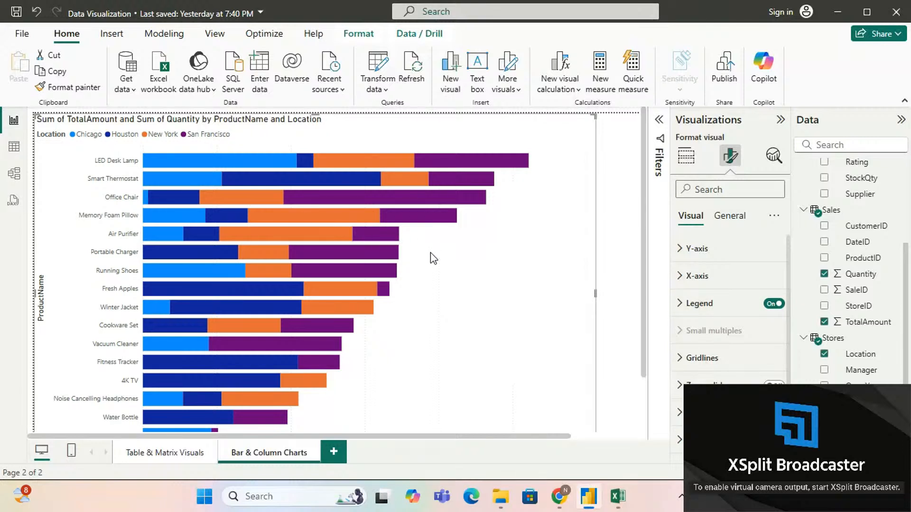
pyautogui.moveTo(171, 158)
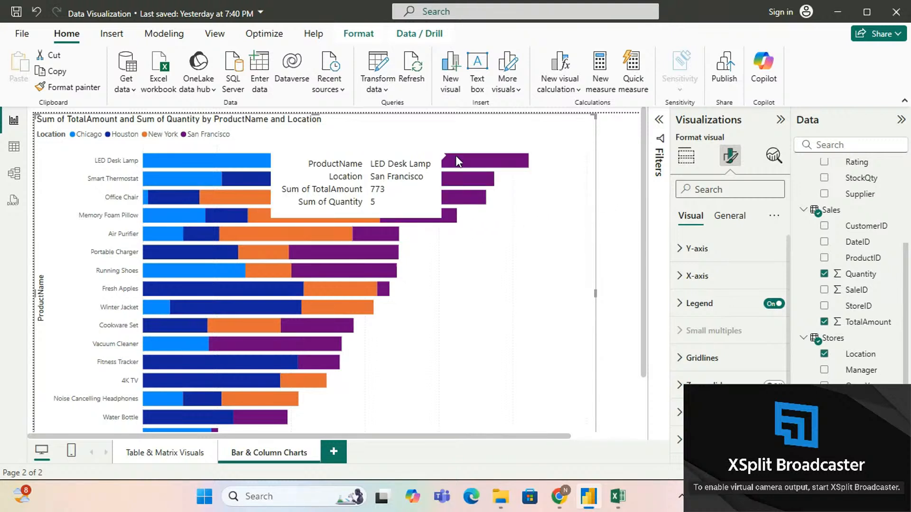
# Step: Try the legend positions Top left stacked, Top right stacked and Center left, and return the legend to Top left
pyautogui.click(678, 306)
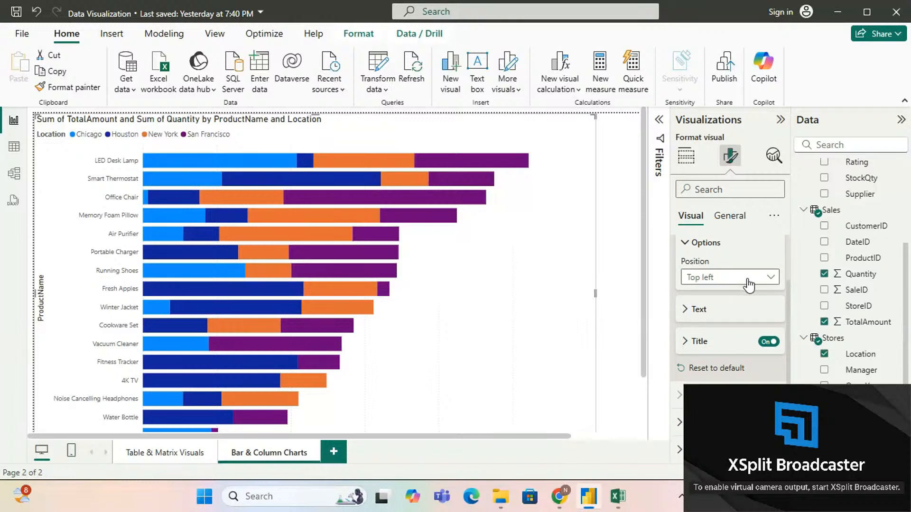
pyautogui.click(749, 285)
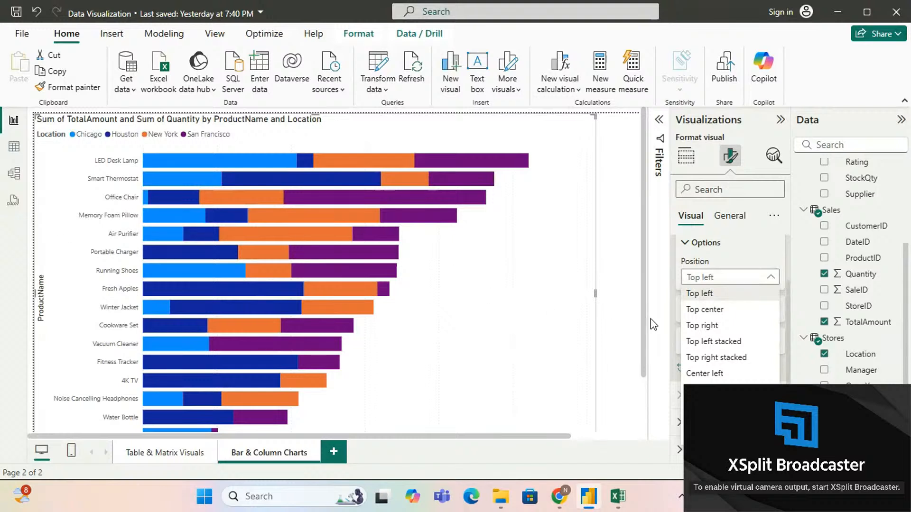
pyautogui.click(721, 342)
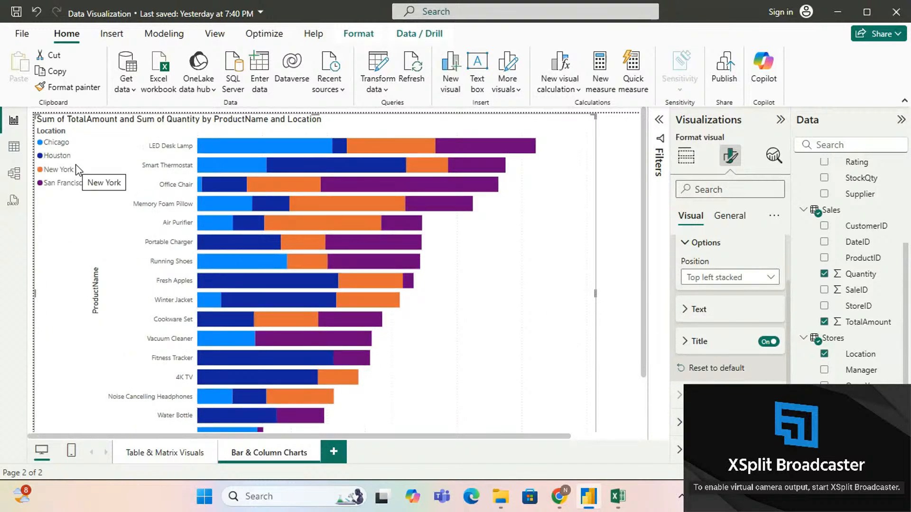
pyautogui.click(726, 279)
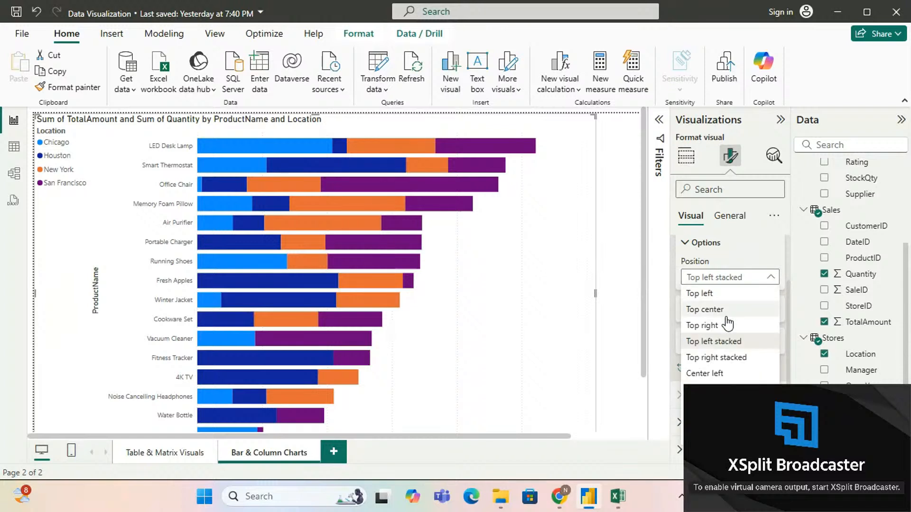
pyautogui.click(729, 361)
pyautogui.click(720, 277)
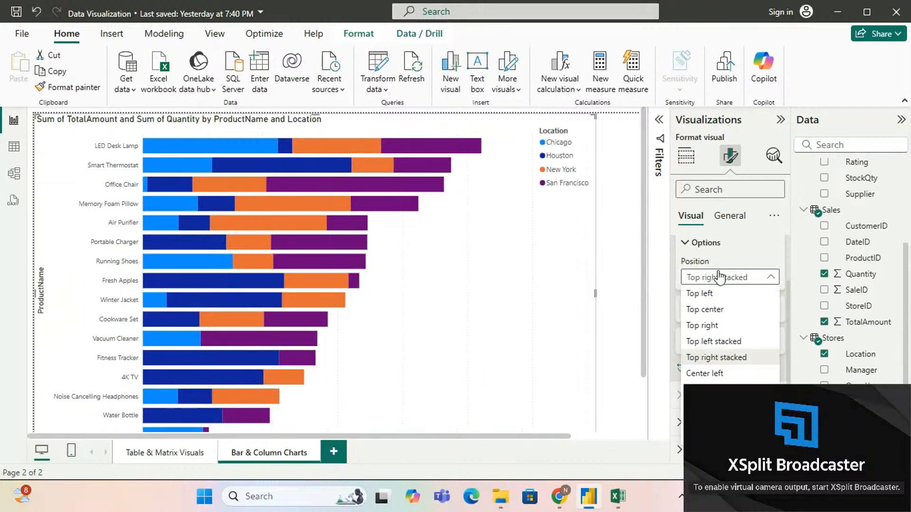
pyautogui.click(707, 373)
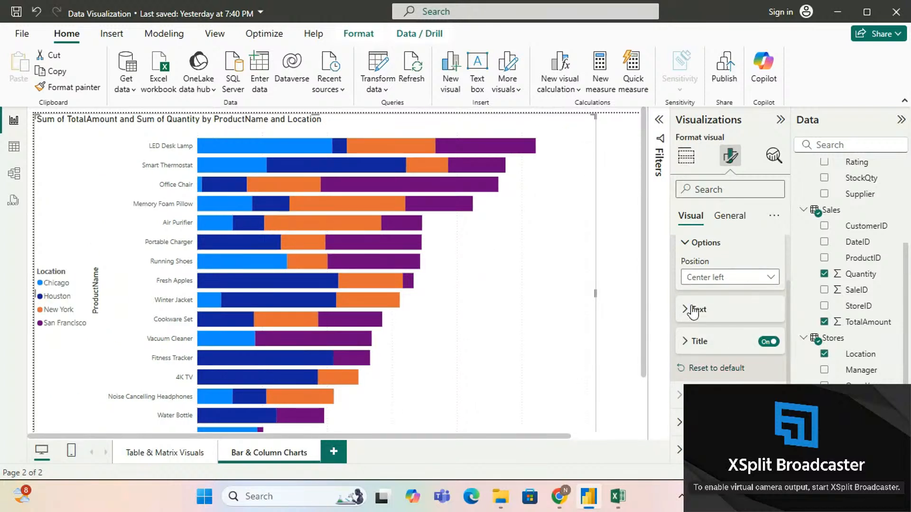
pyautogui.click(711, 279)
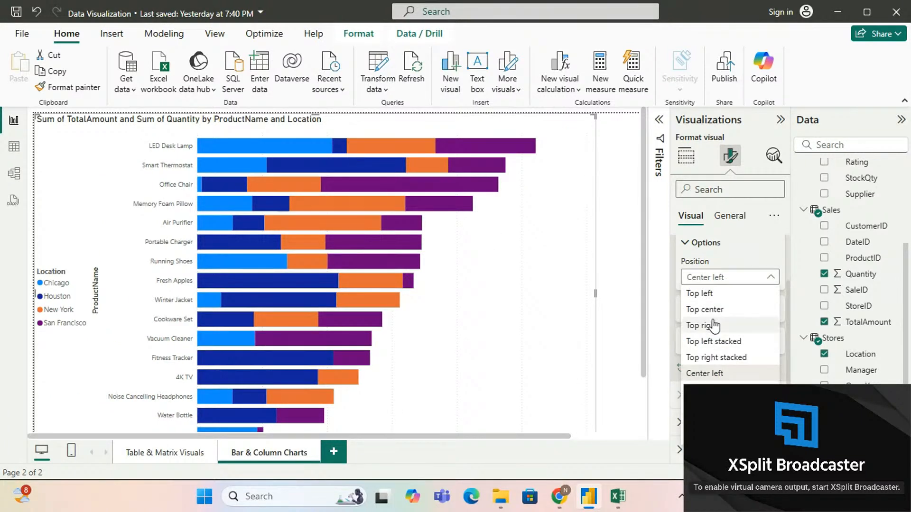
pyautogui.click(710, 294)
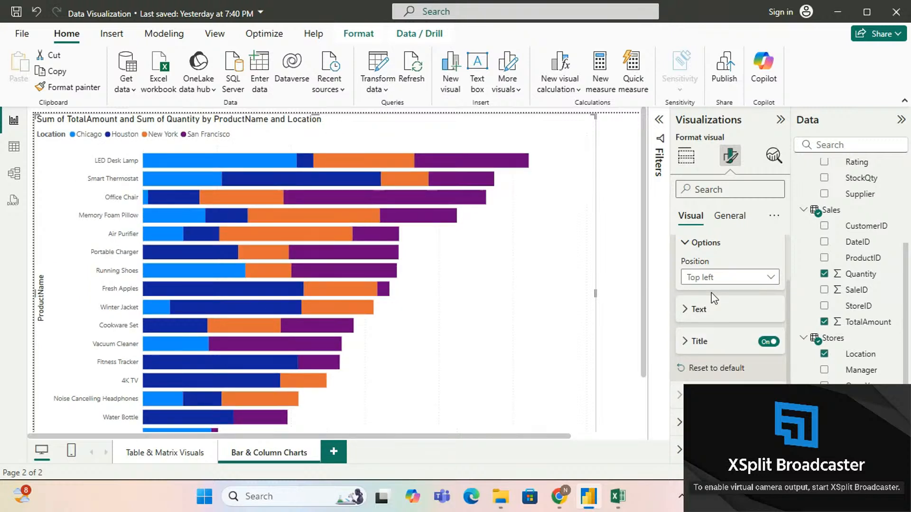
# Step: Examine the legend's text font and color options and collapse the Legend settings
pyautogui.click(693, 311)
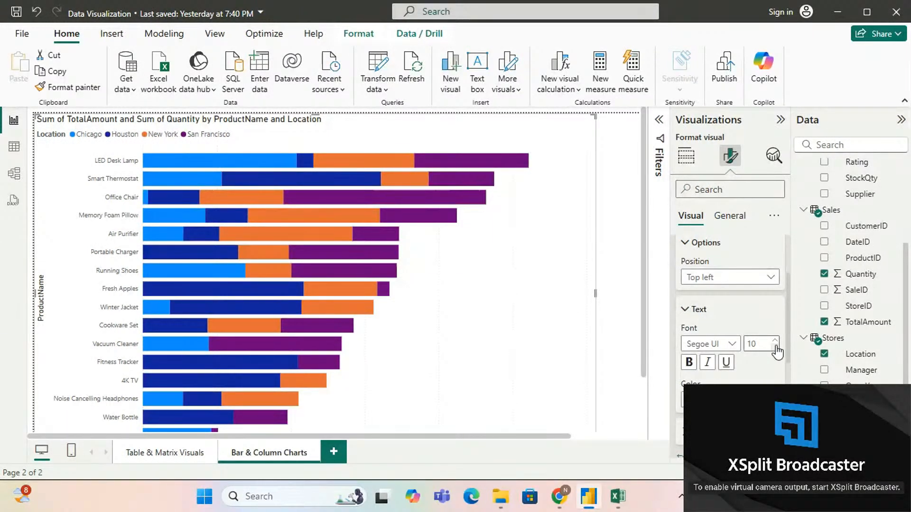
pyautogui.scroll(-3, 776, 346)
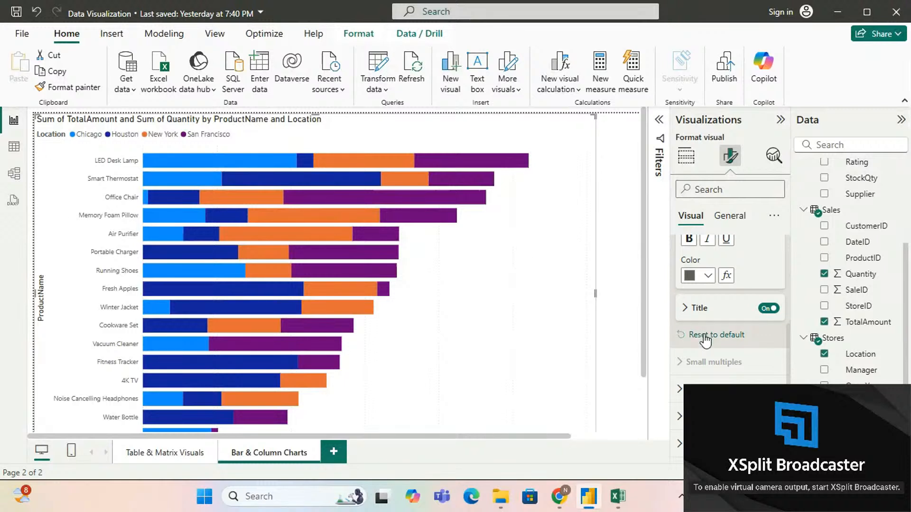
pyautogui.scroll(4, 704, 334)
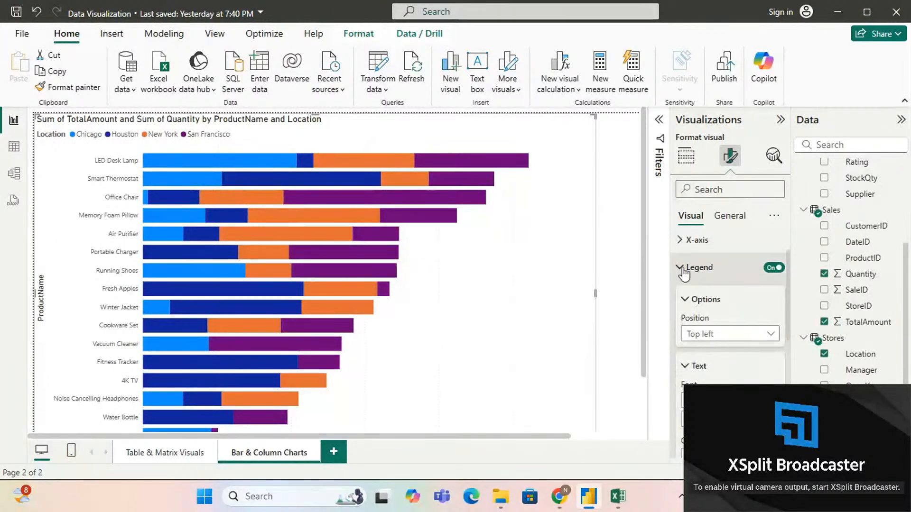
pyautogui.click(683, 269)
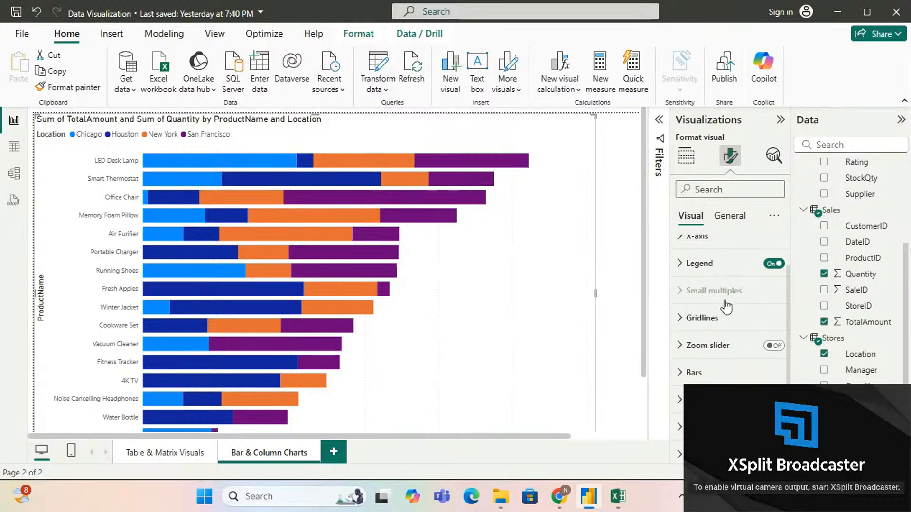
pyautogui.moveTo(728, 298)
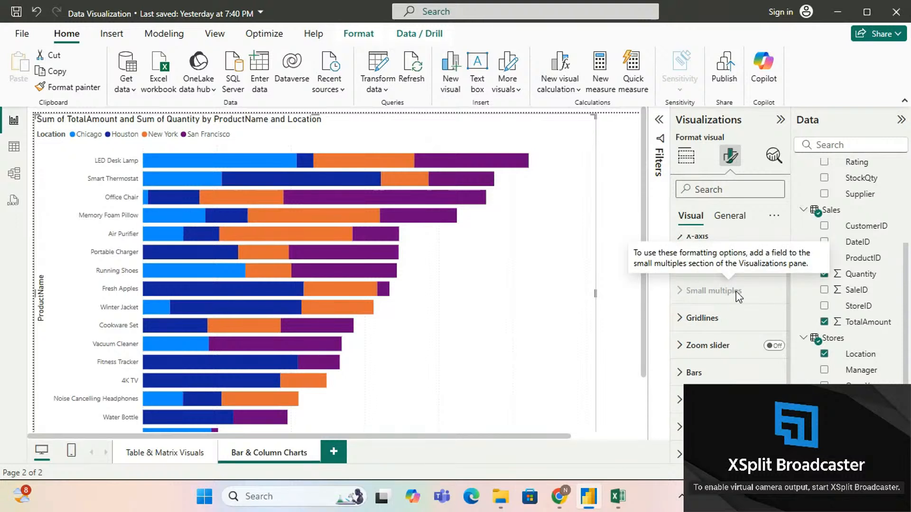
# Step: Set the vertical gridlines' color to black and their transparency to 12%
pyautogui.scroll(-1, 739, 297)
pyautogui.click(679, 282)
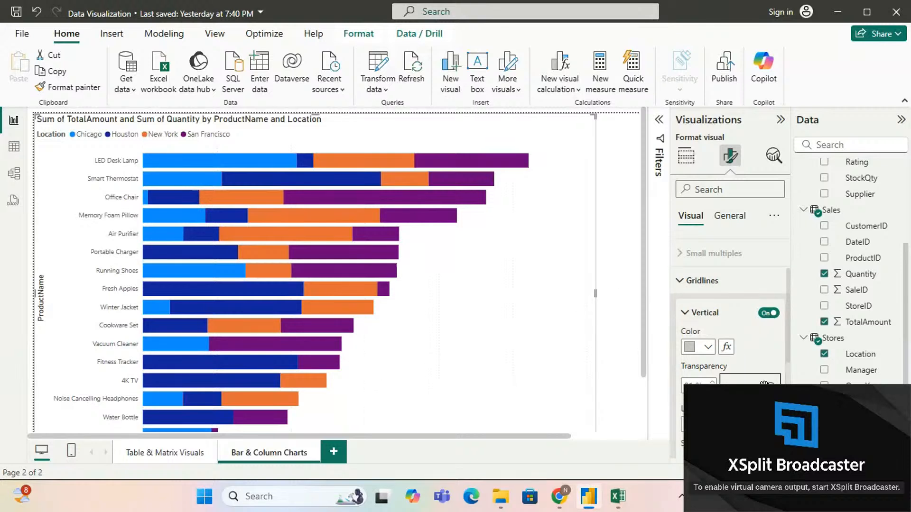
pyautogui.click(708, 348)
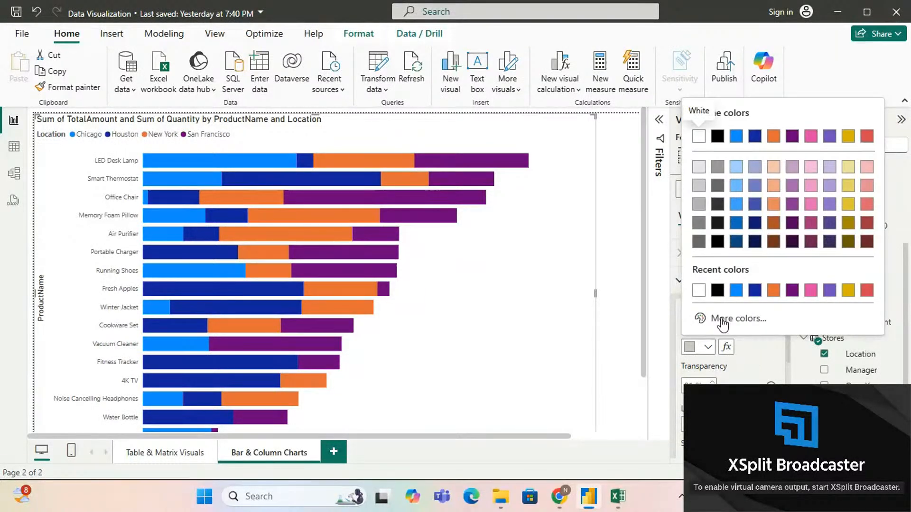
pyautogui.click(718, 290)
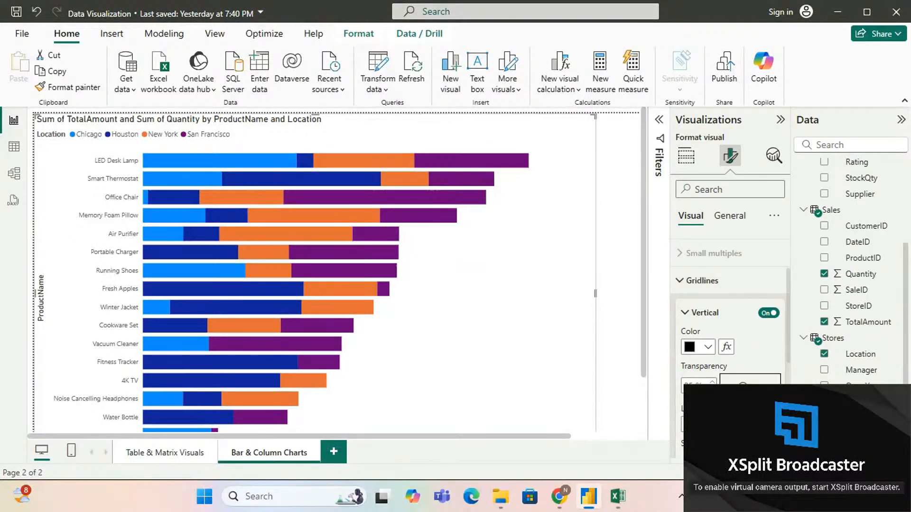
pyautogui.moveTo(743, 385); pyautogui.dragTo(732, 382)
# Step: Try dashed and dash-dot line styles on the vertical gridlines and set them to Solid
pyautogui.click(736, 425)
pyautogui.click(733, 373)
pyautogui.click(737, 424)
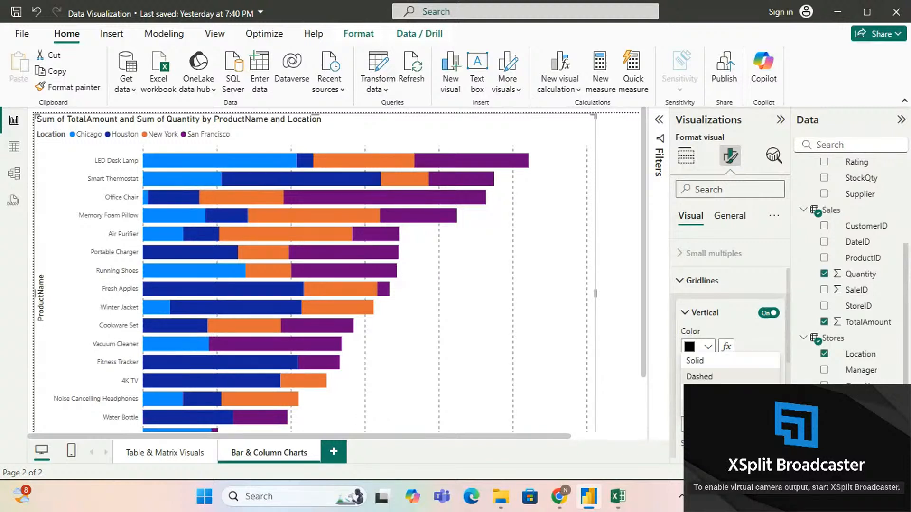
pyautogui.click(711, 409)
pyautogui.scroll(-1, 730, 308)
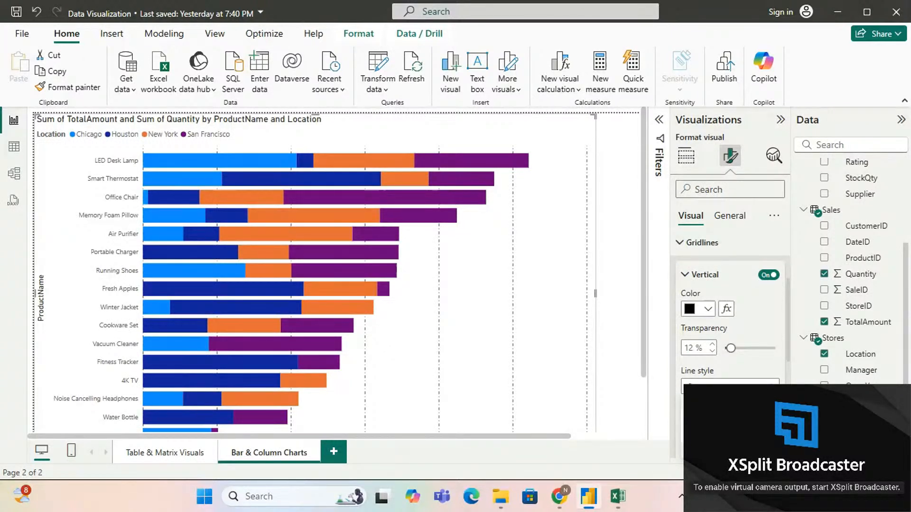
pyautogui.click(712, 417)
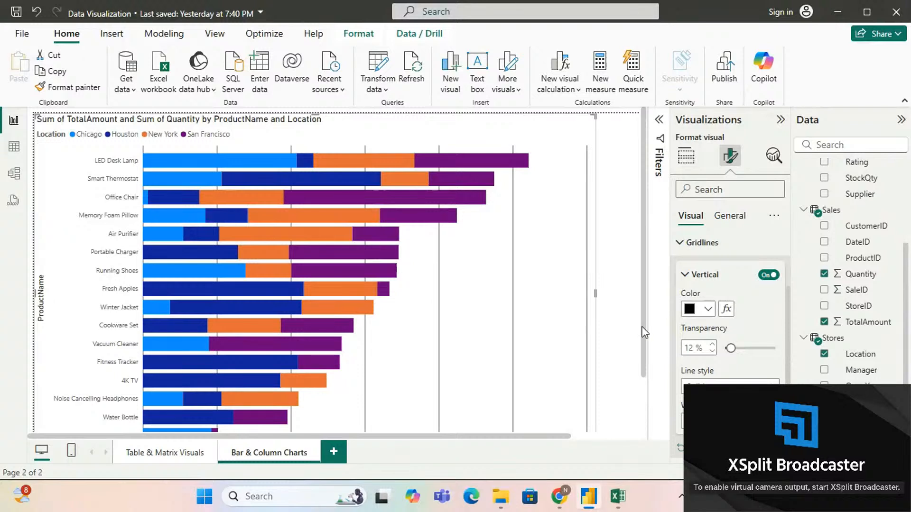
# Step: Reset the gridlines to their default formatting and collapse the Gridlines settings
pyautogui.scroll(-2, 712, 334)
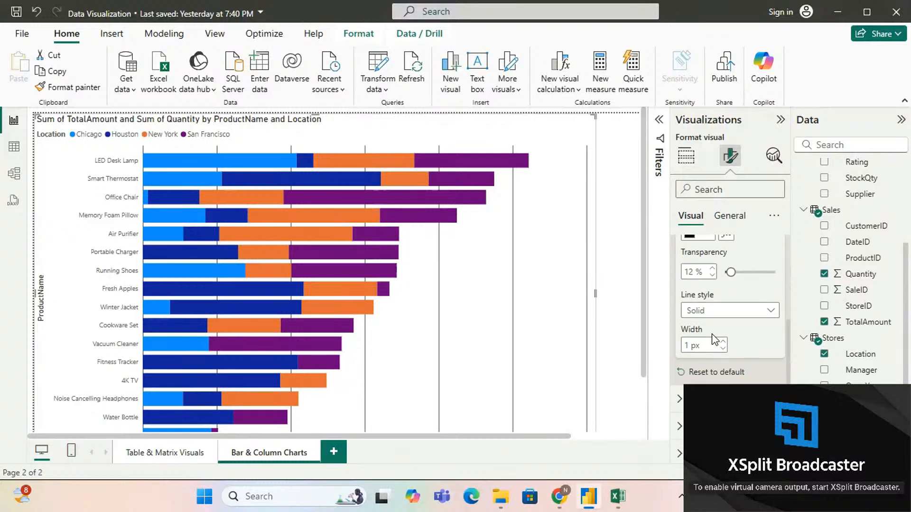
pyautogui.click(710, 369)
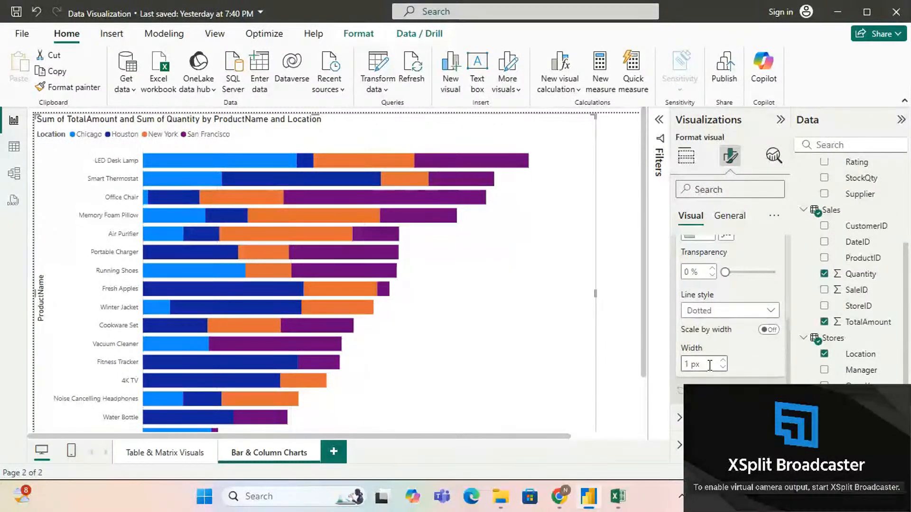
pyautogui.scroll(-2, 709, 368)
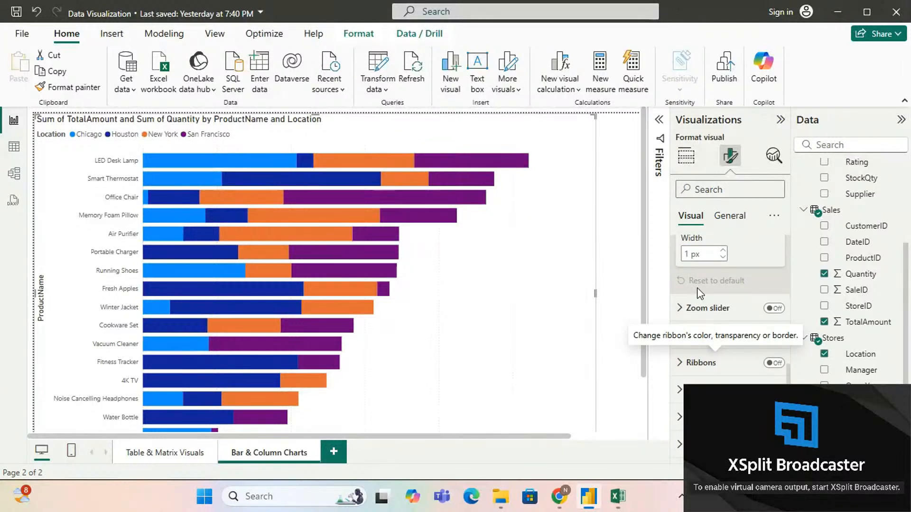
pyautogui.scroll(5, 696, 289)
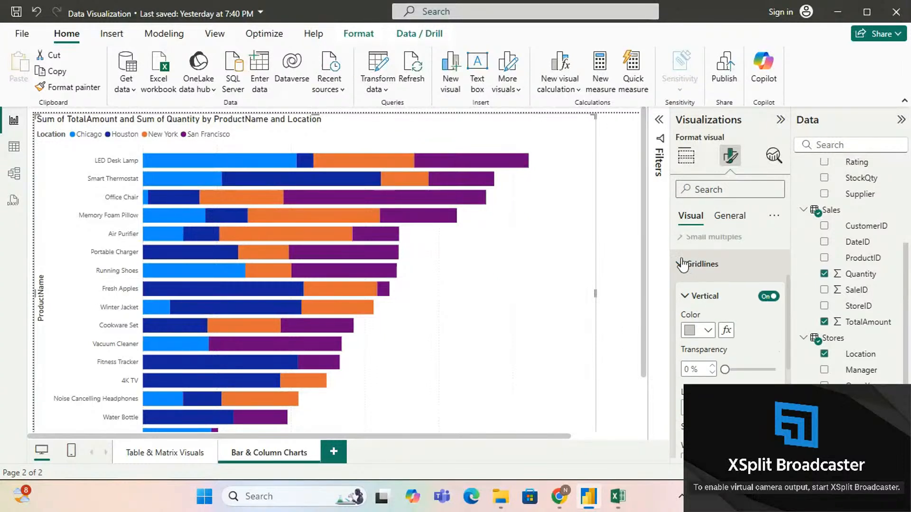
pyautogui.click(684, 264)
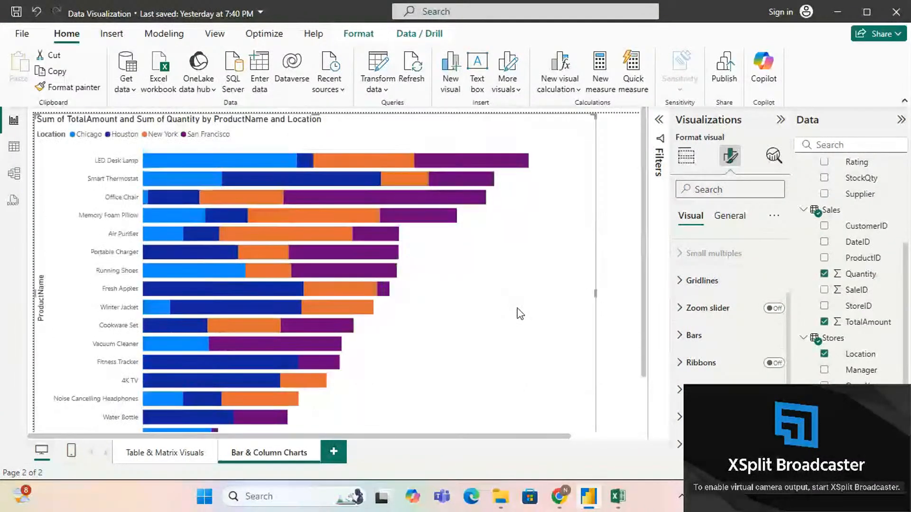
# Step: Turn on the chart's zoom slider and bring the slider below the X-axis into view
pyautogui.click(774, 308)
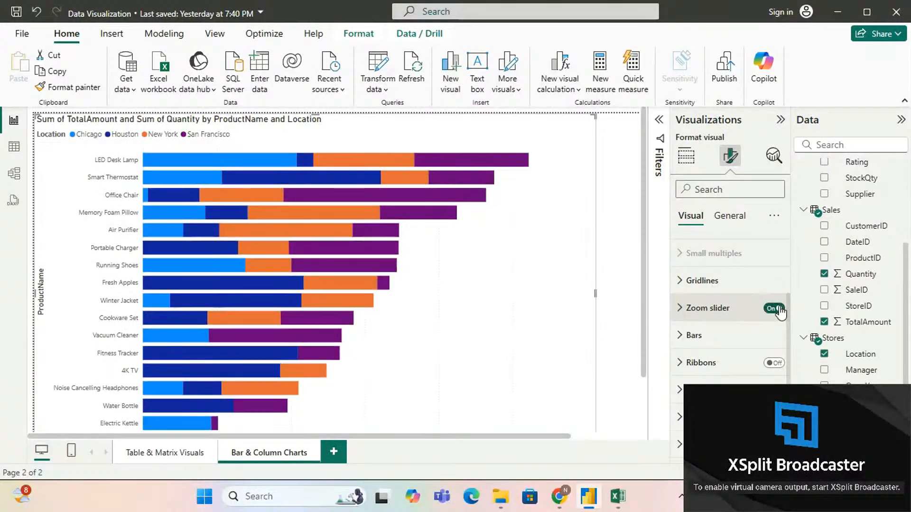
pyautogui.scroll(-2, 522, 275)
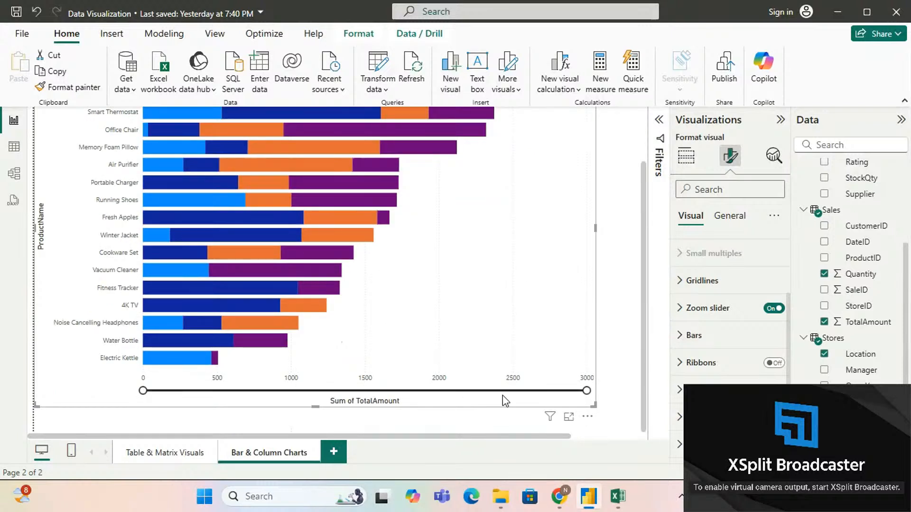
# Step: Narrow the X-axis range to an upper end of about 2100 with the zoom slider and restore it to 3000
pyautogui.moveTo(586, 390); pyautogui.dragTo(459, 372)
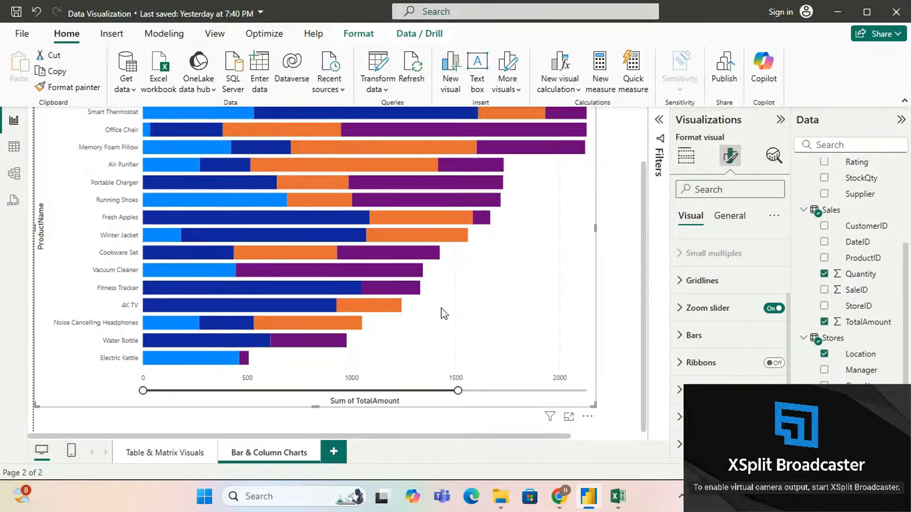
pyautogui.scroll(2, 460, 332)
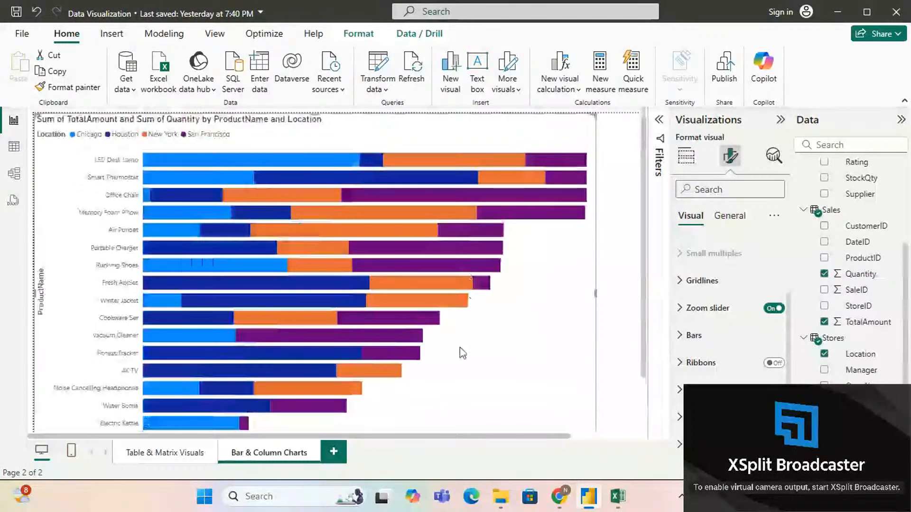
pyautogui.moveTo(479, 164)
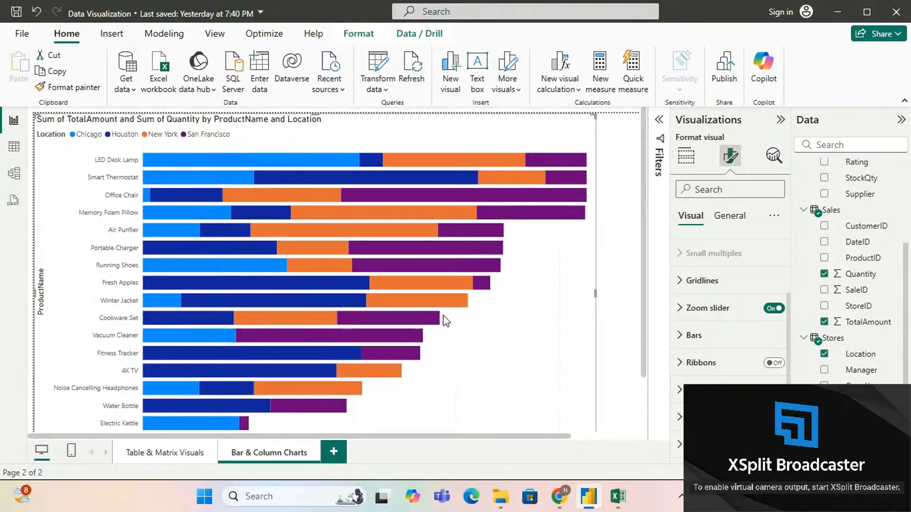
pyautogui.scroll(-2, 446, 321)
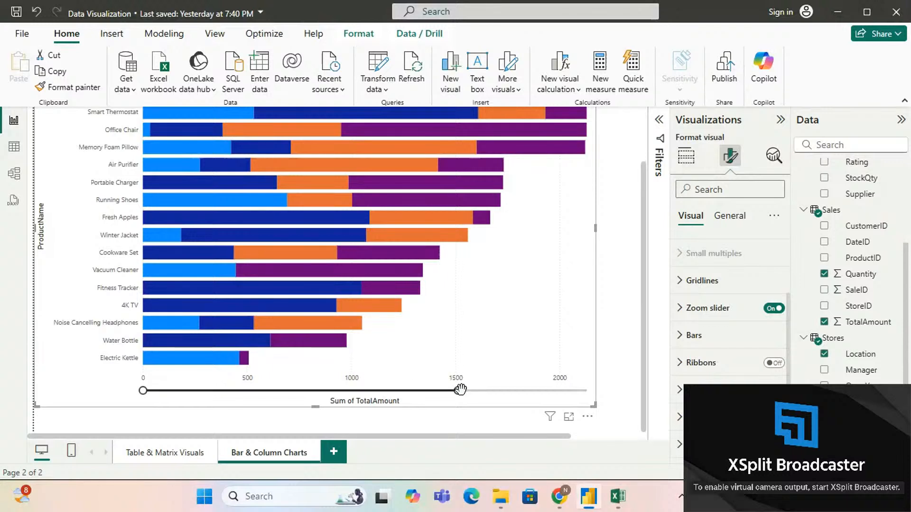
pyautogui.moveTo(458, 391); pyautogui.dragTo(624, 397)
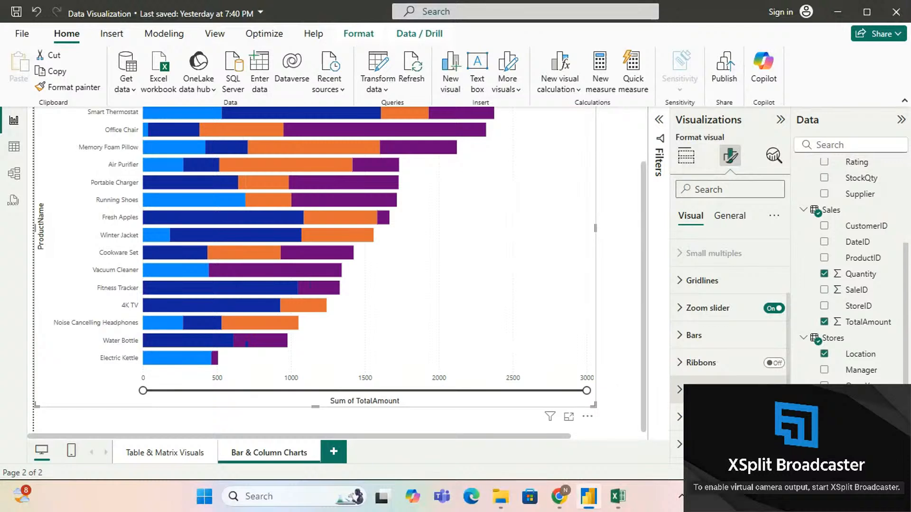
# Step: Review the zoom slider's X-axis, slider label and slider tooltip options, and collapse its settings
pyautogui.click(686, 313)
pyautogui.scroll(-1, 719, 312)
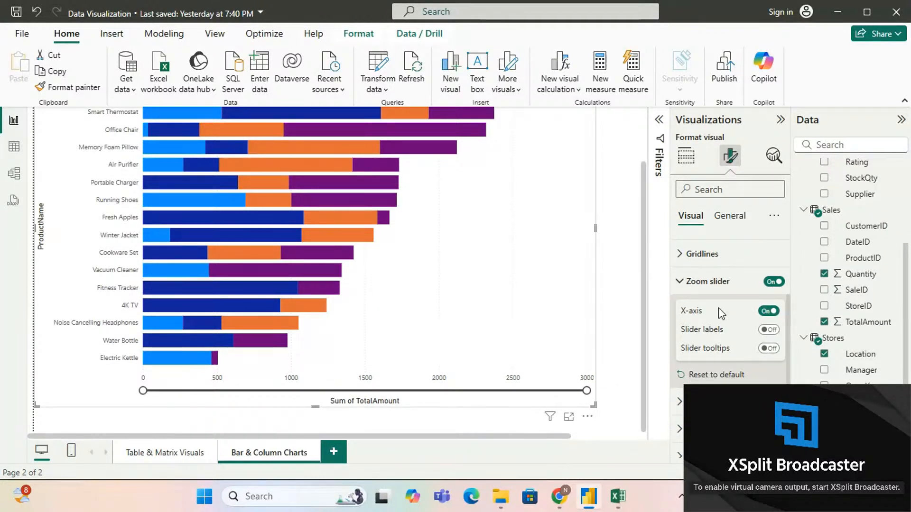
pyautogui.click(682, 283)
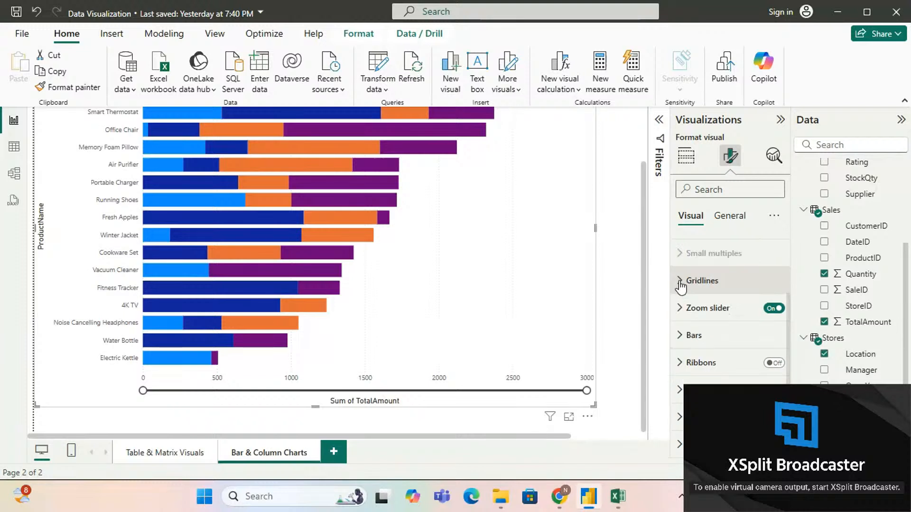
# Step: Expand the Bars formatting settings and check which series they can apply to, keeping All selected
pyautogui.click(680, 337)
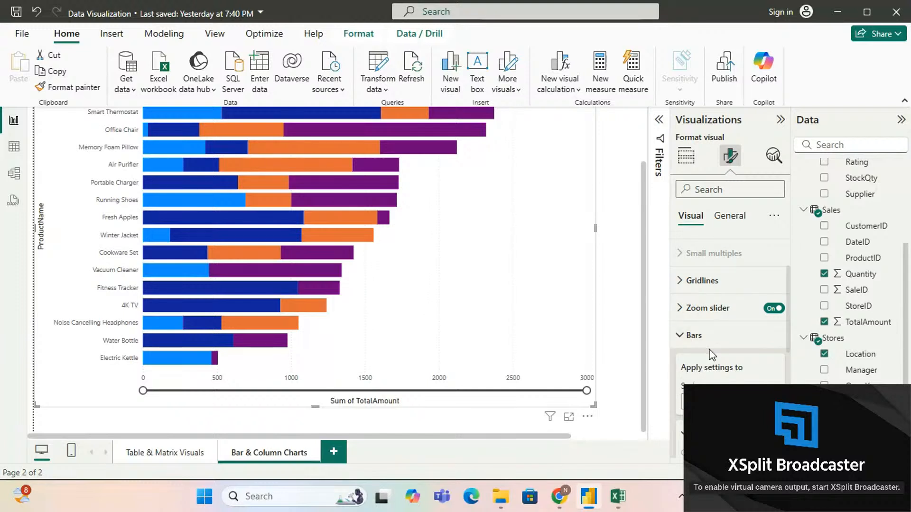
pyautogui.scroll(-3, 712, 351)
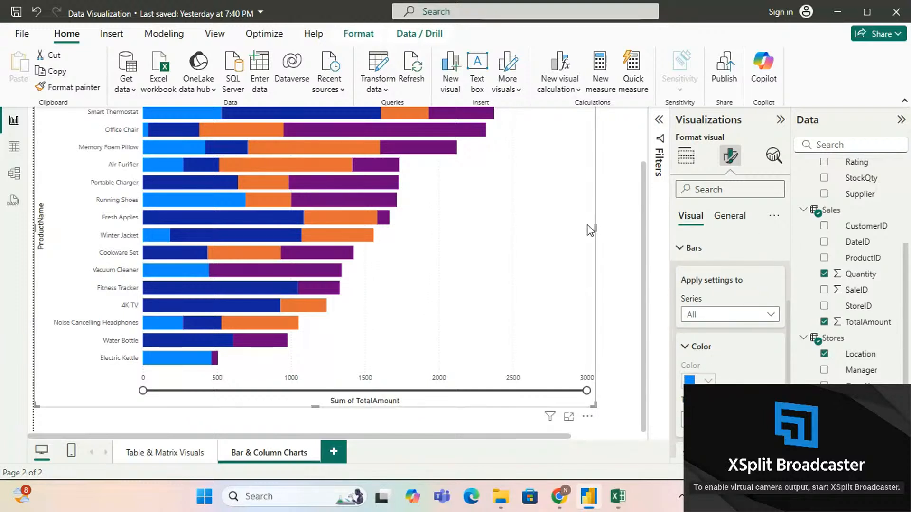
pyautogui.click(766, 315)
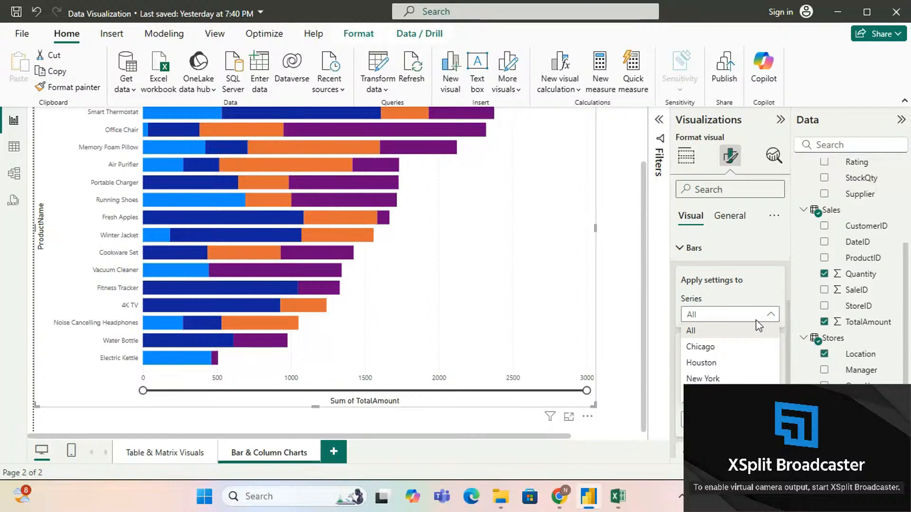
pyautogui.click(748, 332)
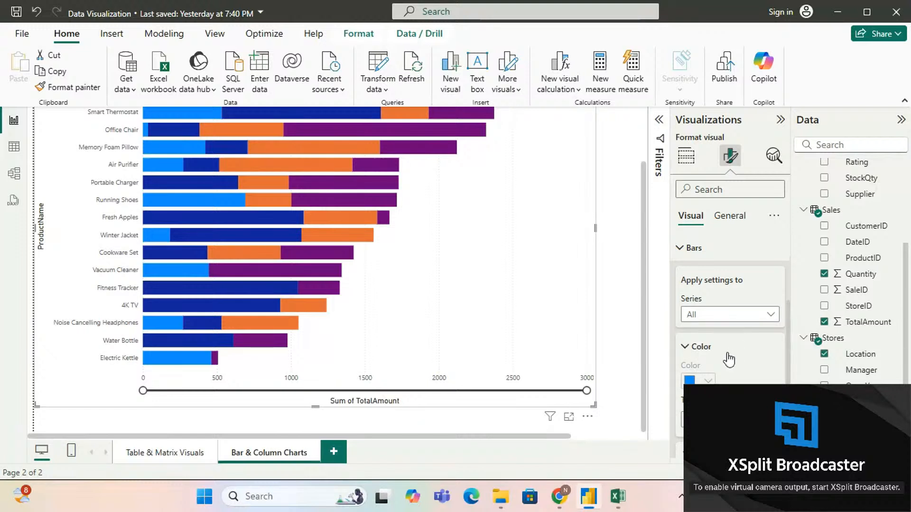
pyautogui.scroll(2, 482, 276)
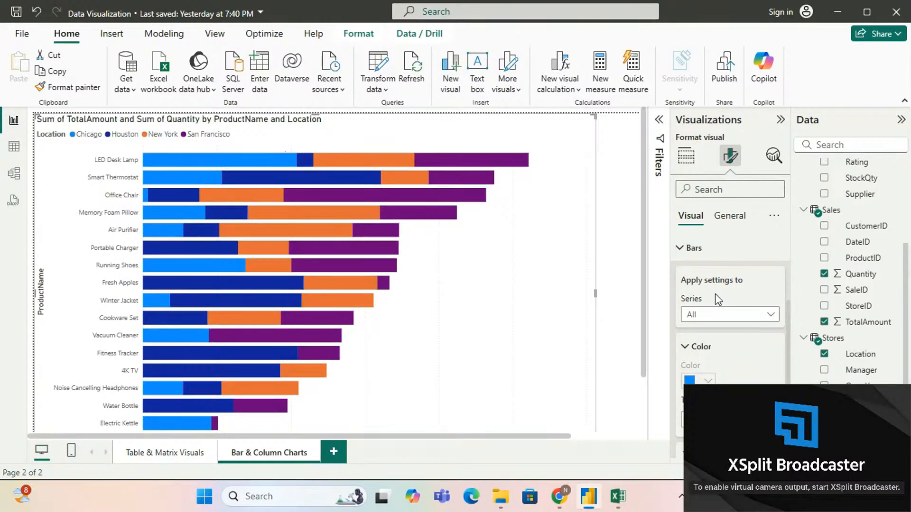
pyautogui.scroll(-2, 733, 359)
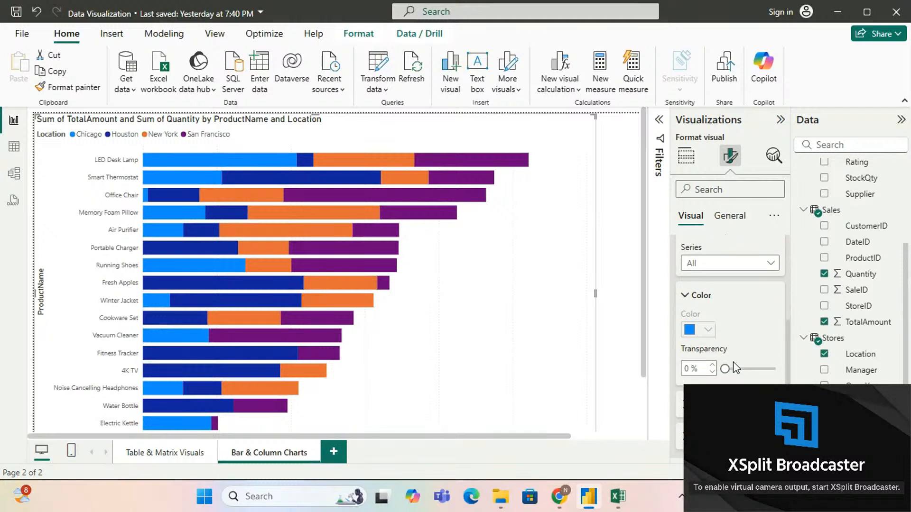
# Step: Format only the Chicago series bars with a pink color, 50% transparency and a border
pyautogui.click(722, 262)
pyautogui.click(726, 295)
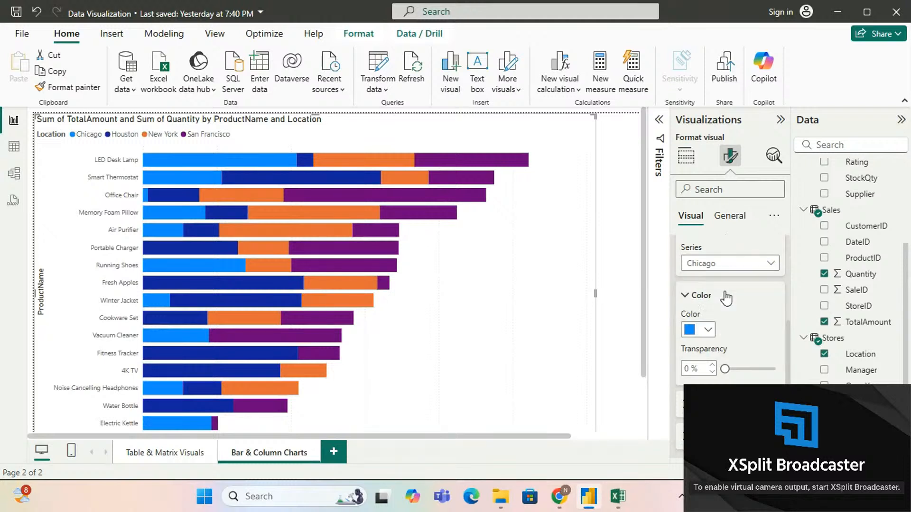
pyautogui.click(708, 332)
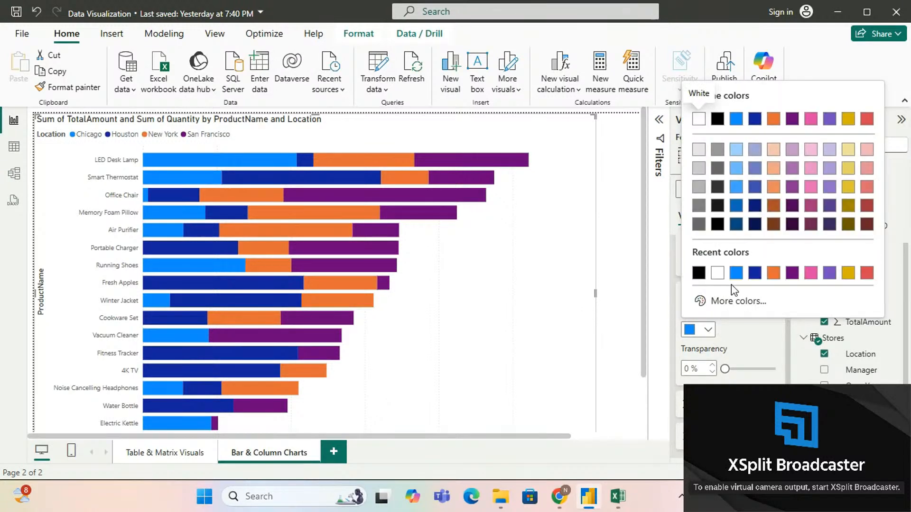
pyautogui.click(810, 274)
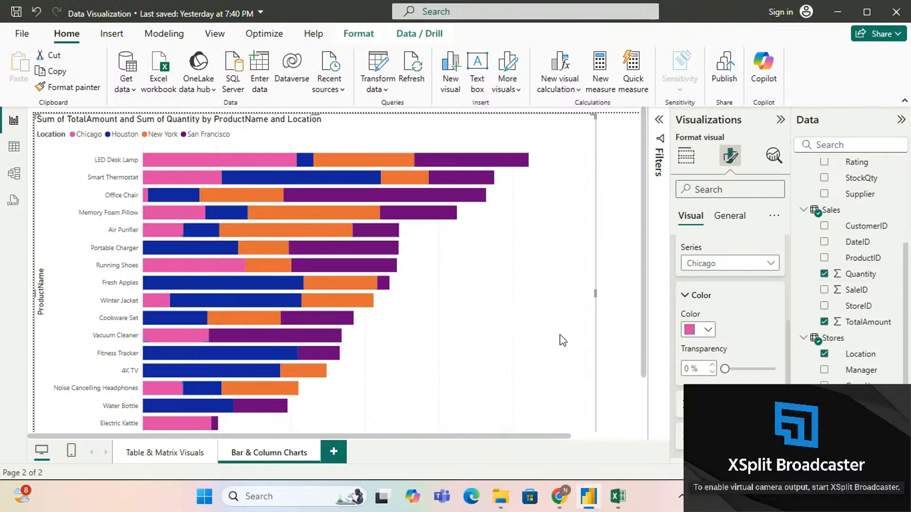
pyautogui.moveTo(727, 369); pyautogui.dragTo(750, 369)
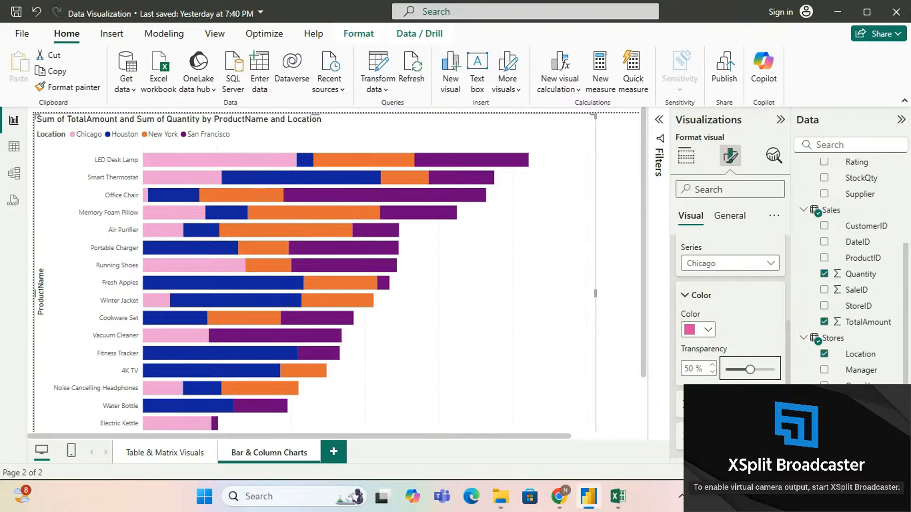
pyautogui.click(771, 405)
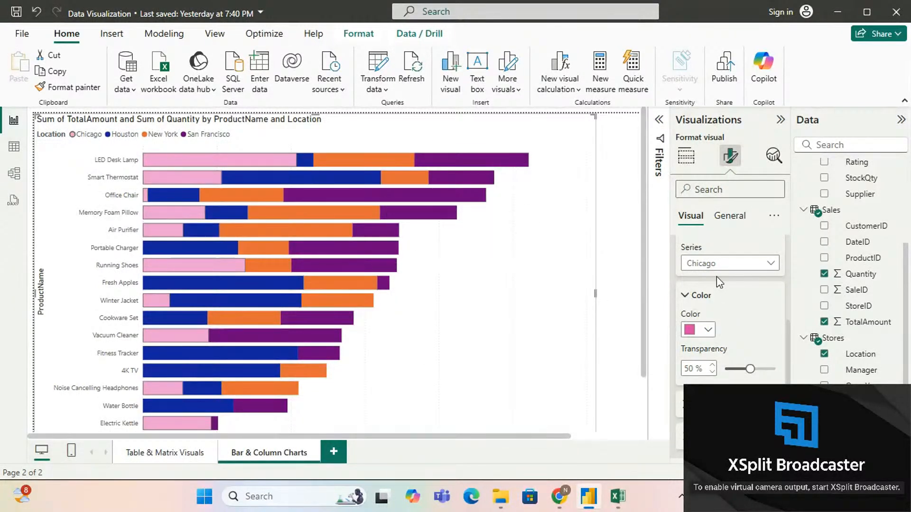
# Step: Reset the bars to their default formatting and collapse the Bars settings
pyautogui.scroll(1, 716, 280)
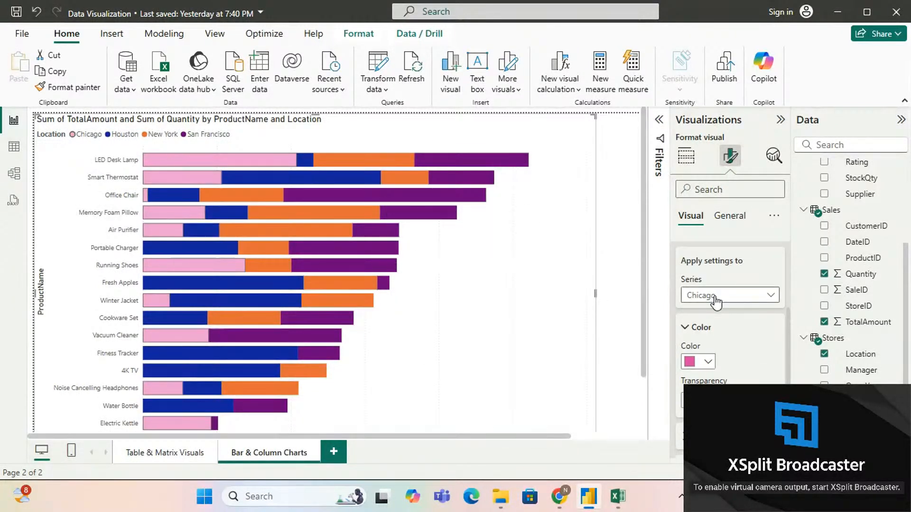
pyautogui.click(716, 301)
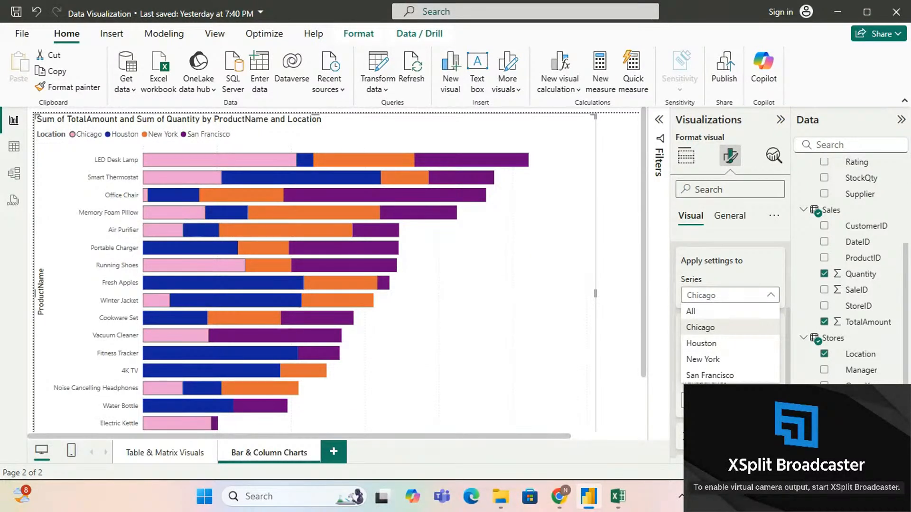
pyautogui.scroll(-2, 730, 332)
pyautogui.click(704, 439)
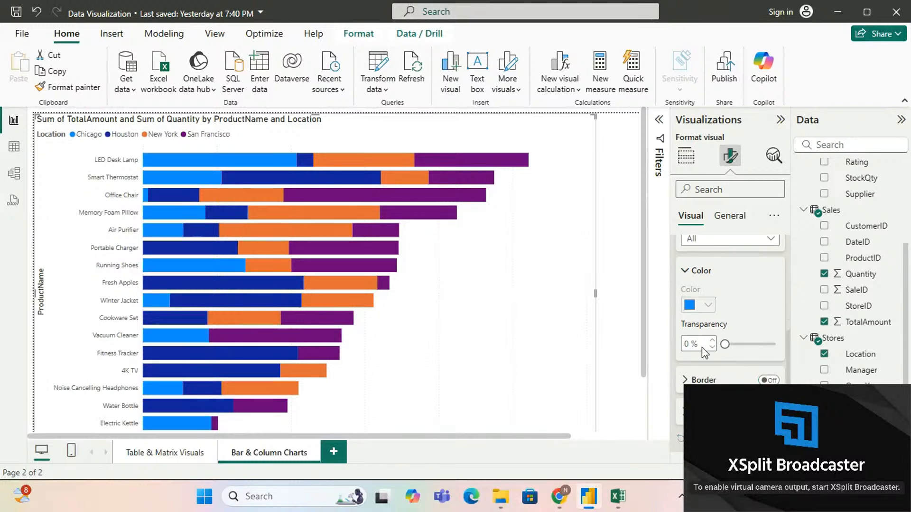
pyautogui.scroll(2, 702, 346)
pyautogui.click(687, 269)
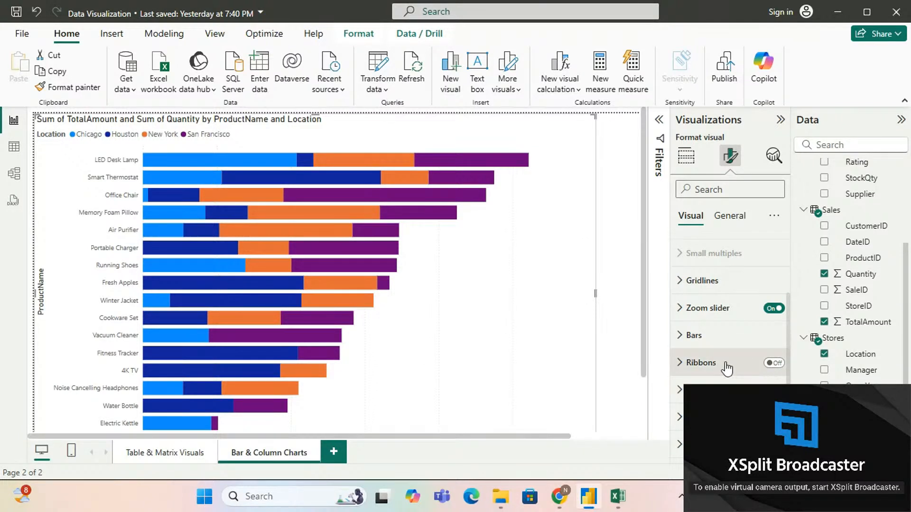
# Step: Try out ribbons connecting the stacked bars and turn them off again
pyautogui.click(767, 365)
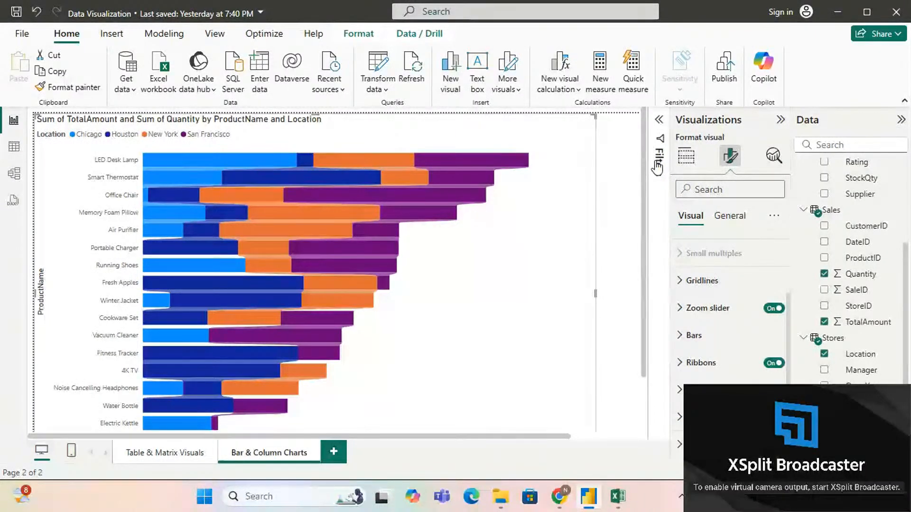
pyautogui.click(686, 156)
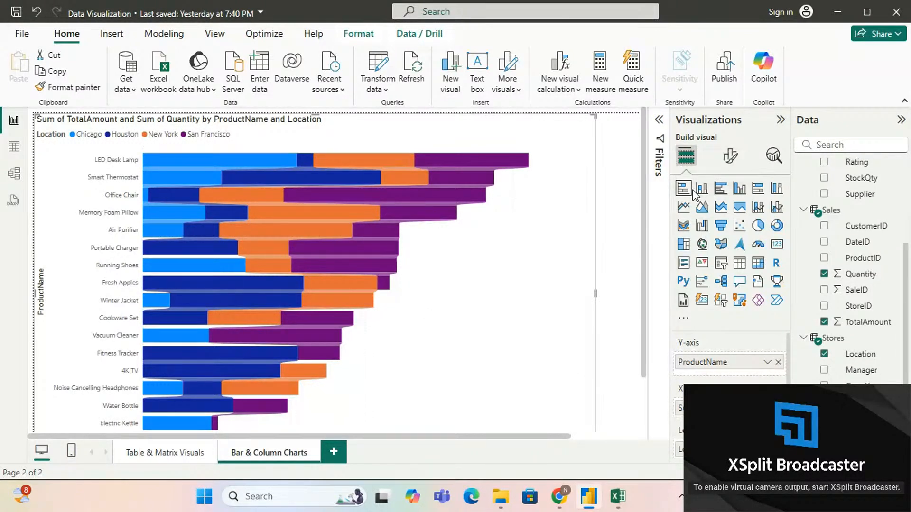
pyautogui.click(729, 155)
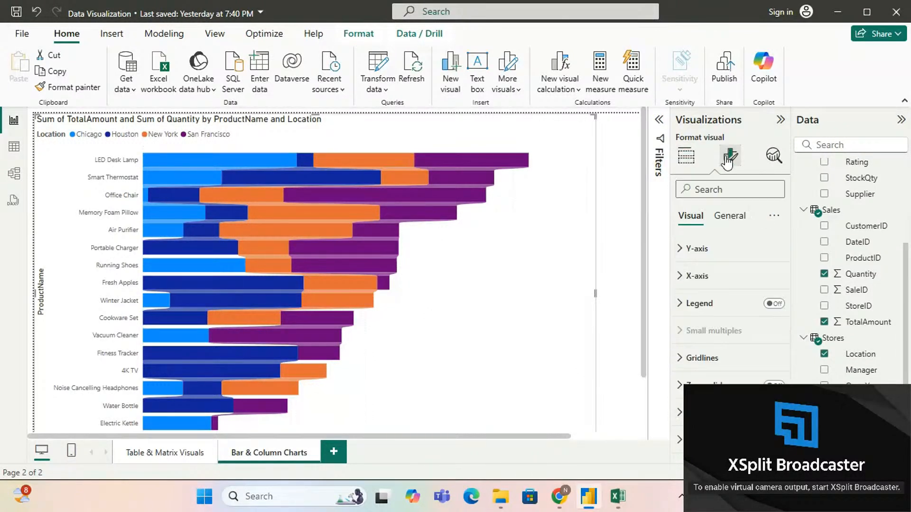
pyautogui.scroll(-2, 769, 372)
pyautogui.click(772, 363)
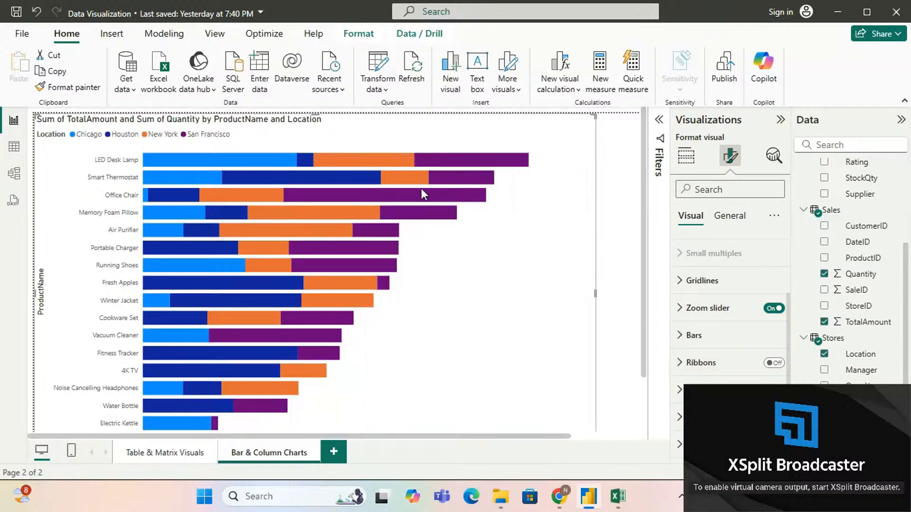
# Step: Inspect the tooltips of several bar segments, including Smart Thermostat in New York and LED Desk Lamp in Chicago
pyautogui.moveTo(396, 158)
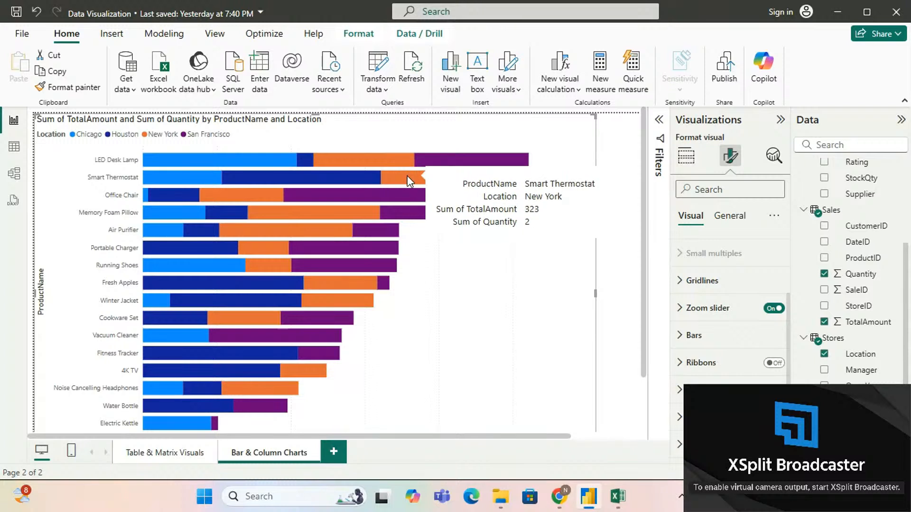
pyautogui.moveTo(360, 196)
pyautogui.moveTo(357, 232)
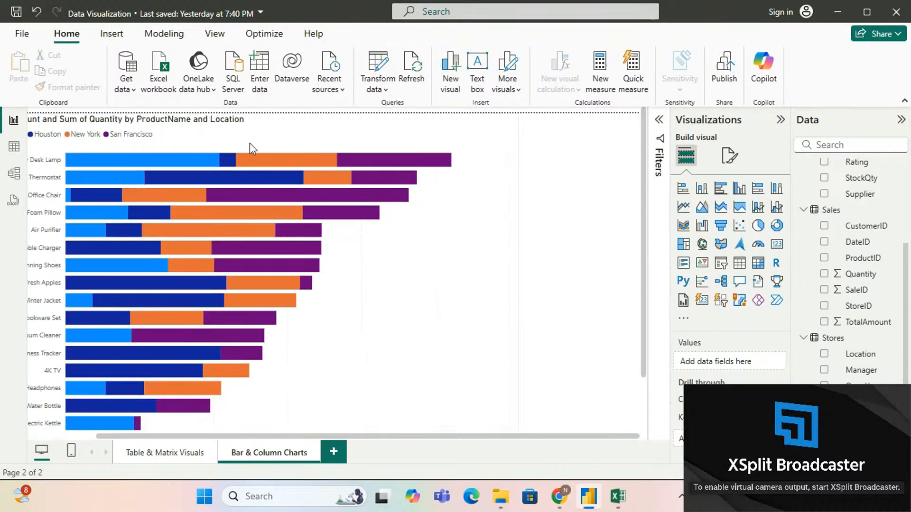
pyautogui.click(401, 238)
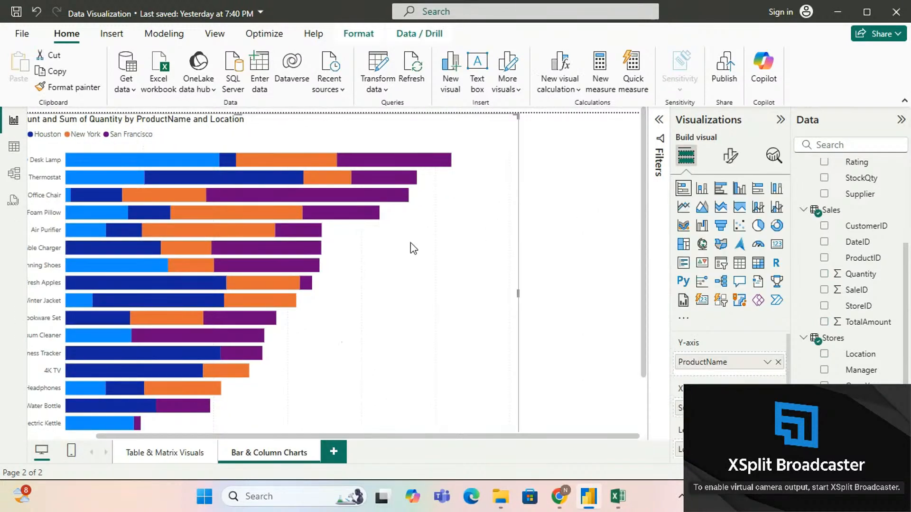
pyautogui.hscroll(-2, 417, 246)
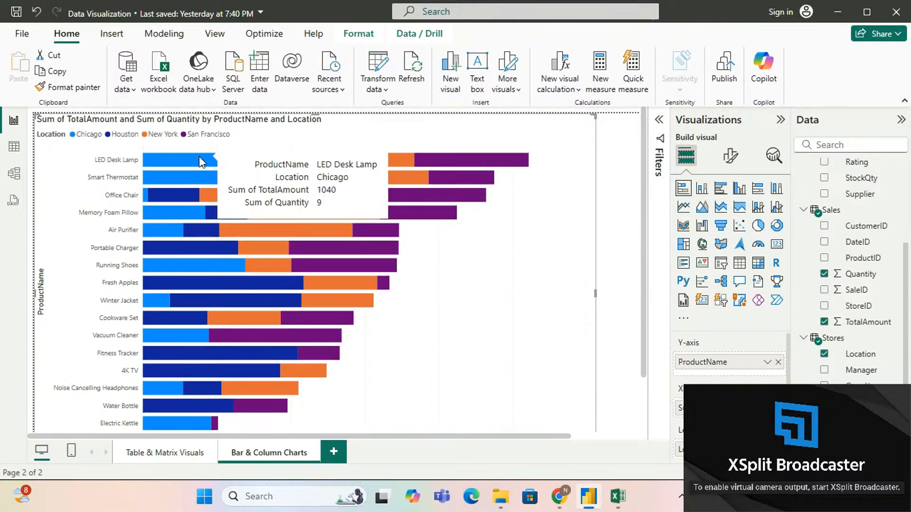
pyautogui.moveTo(292, 245)
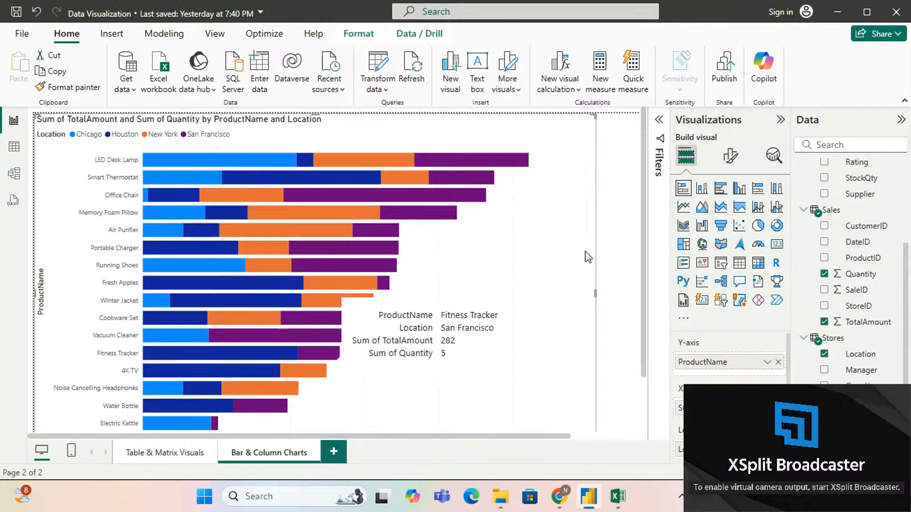
# Step: Turn on data labels for the stacked bar chart
pyautogui.click(731, 156)
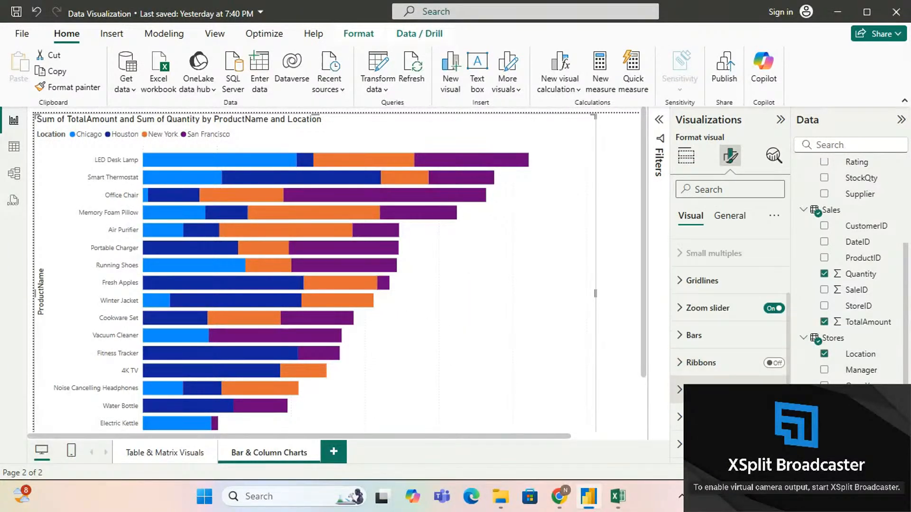
pyautogui.click(774, 391)
pyautogui.moveTo(222, 158)
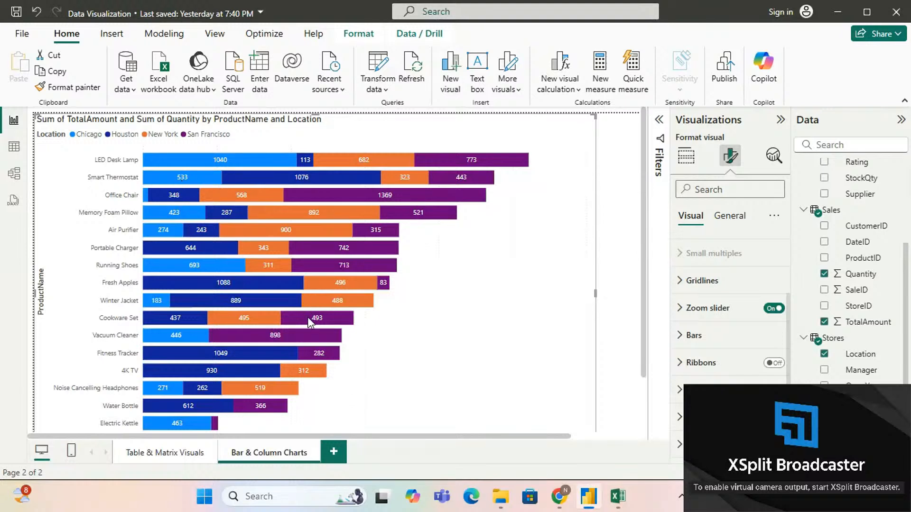
# Step: Expand the data label settings and review the series list, keeping the labels applied to All
pyautogui.click(680, 390)
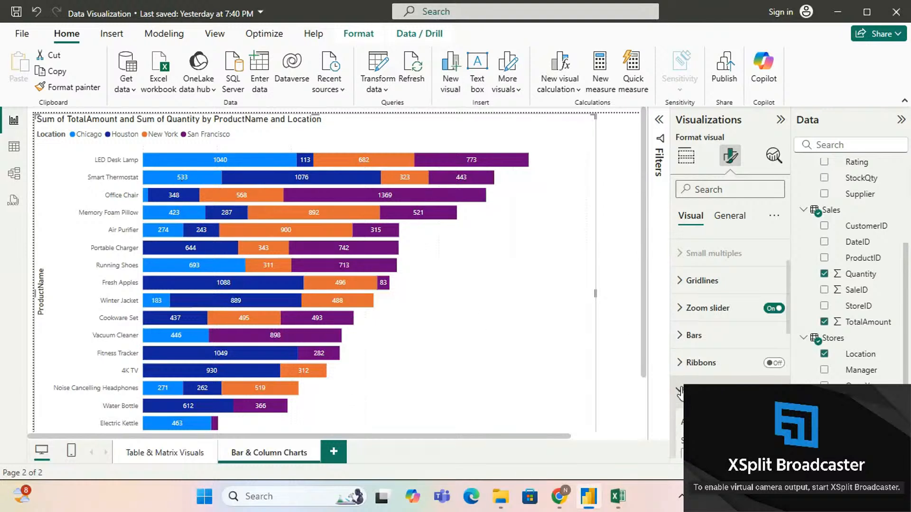
pyautogui.scroll(-2, 678, 356)
pyautogui.scroll(-1, 677, 356)
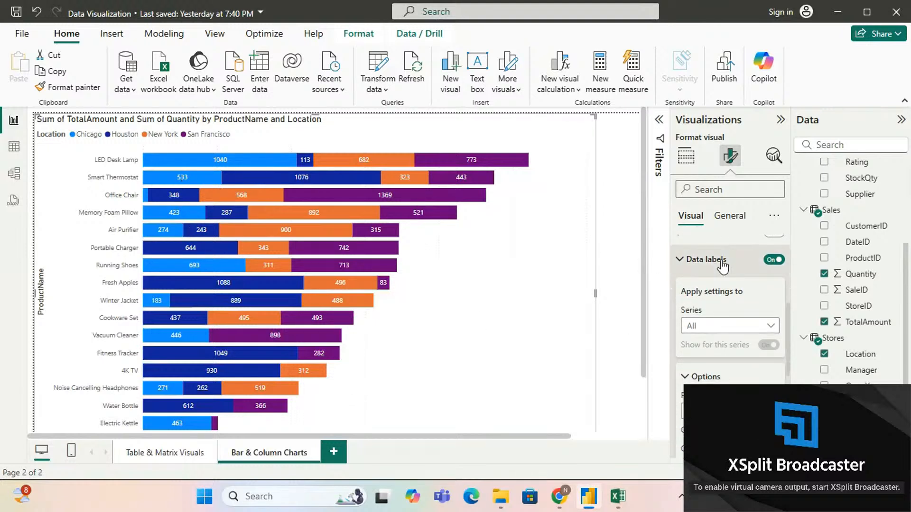
pyautogui.click(747, 327)
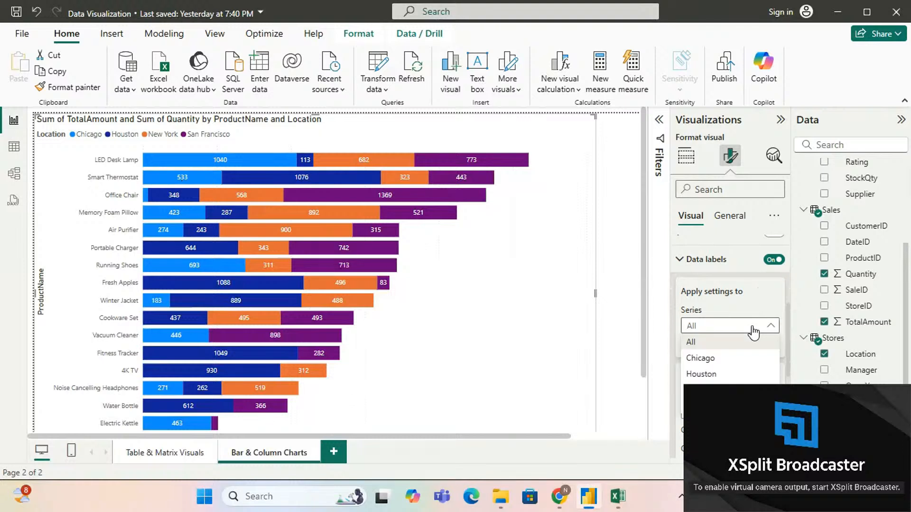
pyautogui.click(746, 329)
# Step: Try the Inside end, Inside center and Inside base positions for the data labels, and restore Auto
pyautogui.scroll(-3, 739, 343)
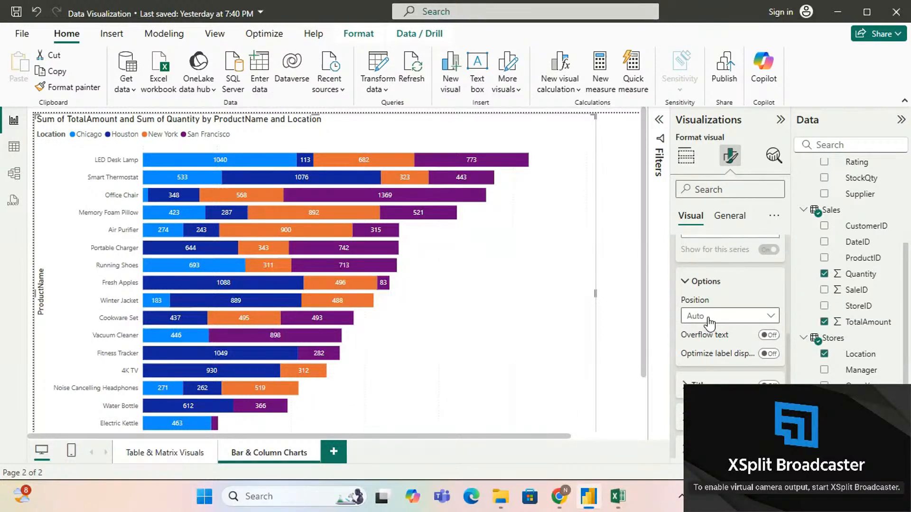
pyautogui.click(709, 319)
pyautogui.click(718, 345)
pyautogui.click(715, 317)
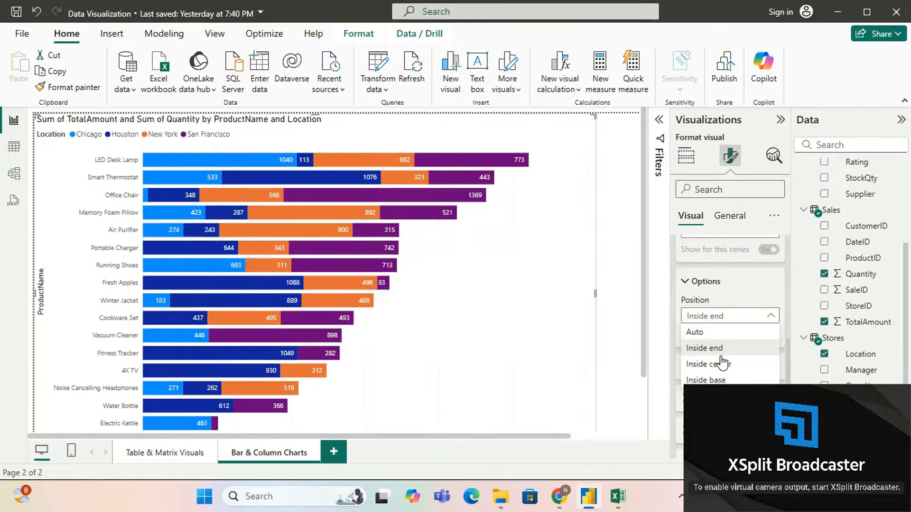
pyautogui.click(723, 364)
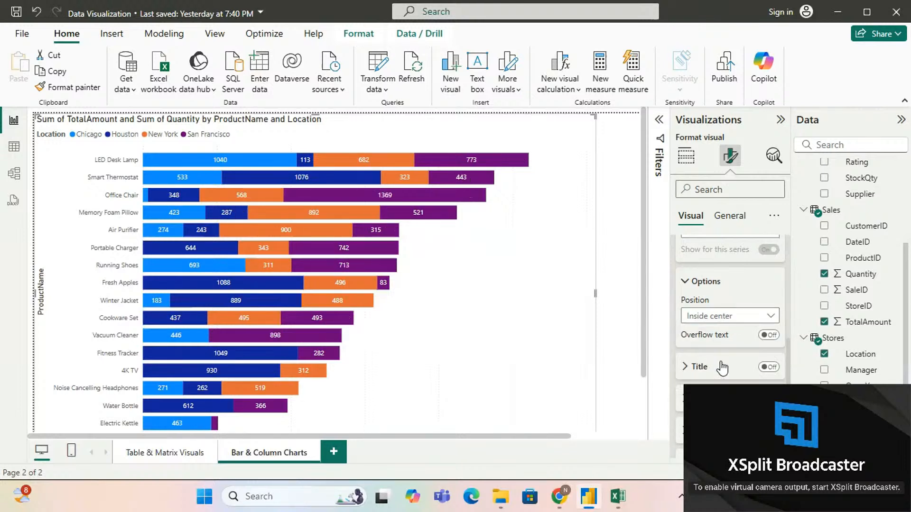
pyautogui.click(723, 322)
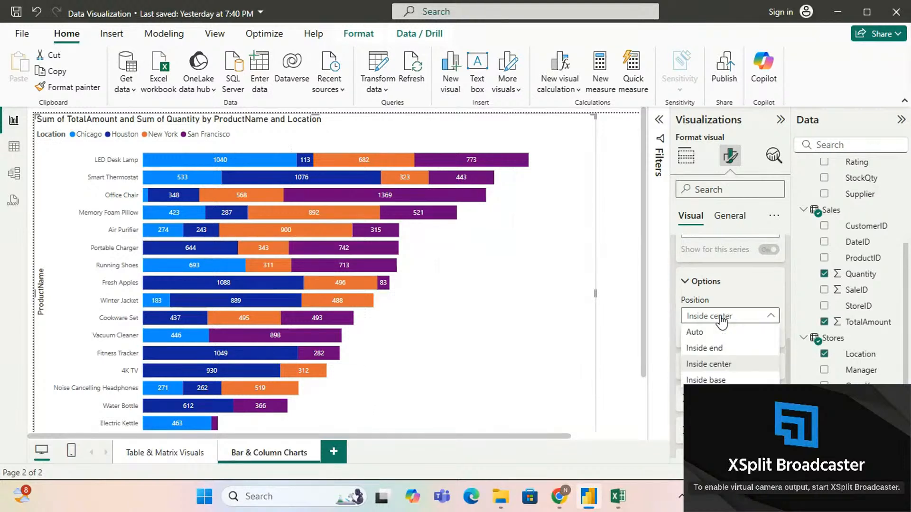
pyautogui.click(726, 378)
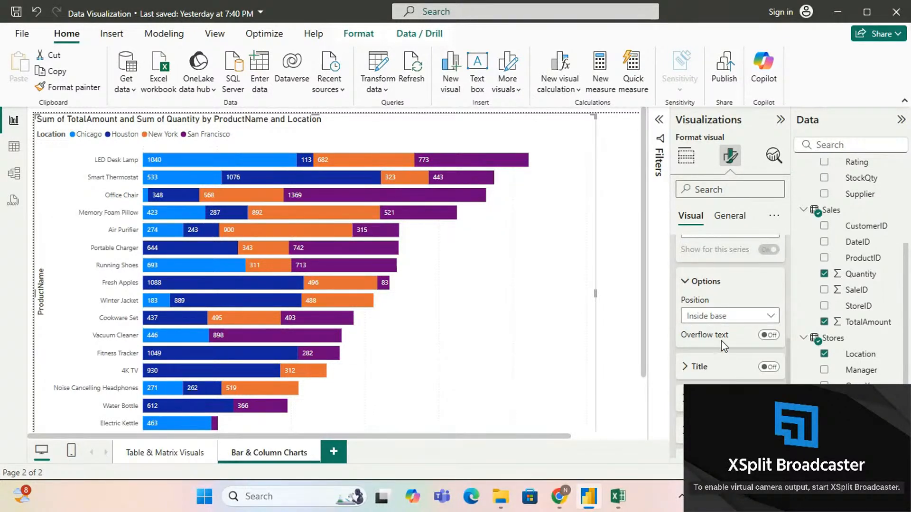
pyautogui.click(717, 316)
pyautogui.click(710, 334)
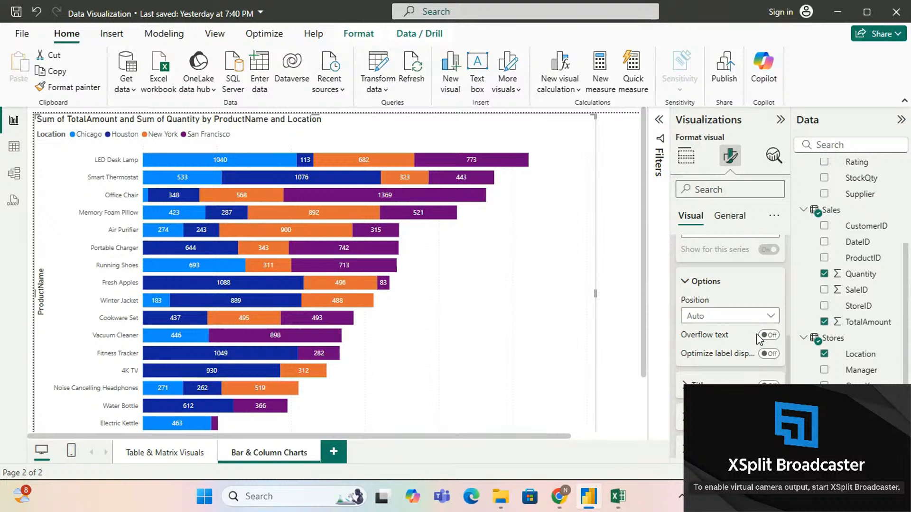
# Step: Try out location titles in the data labels and turn them off again
pyautogui.scroll(-2, 736, 352)
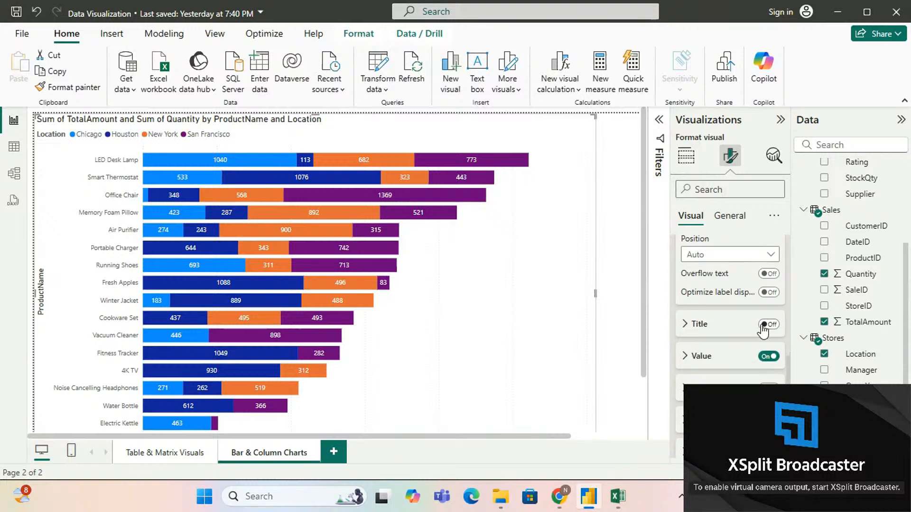
pyautogui.click(765, 324)
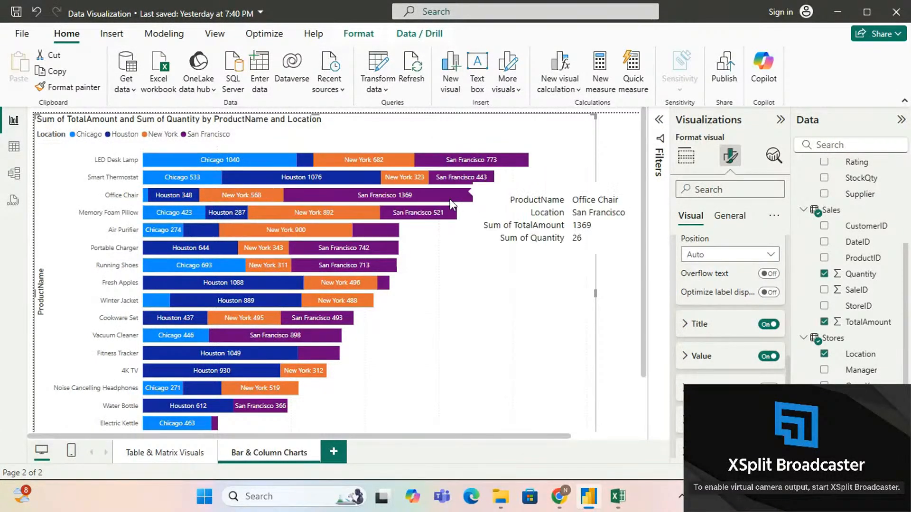
pyautogui.click(768, 325)
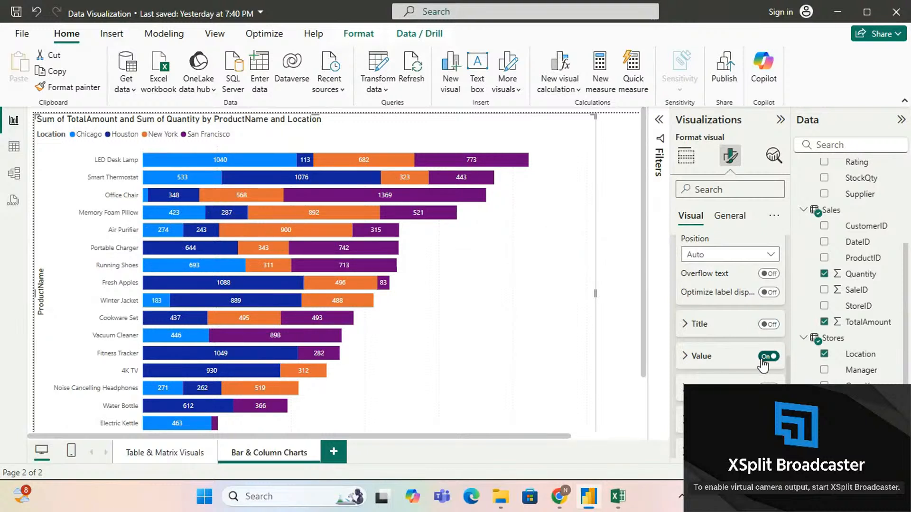
# Step: Turn on the data label detail, check its data and font settings, and turn it off again
pyautogui.scroll(-2, 763, 362)
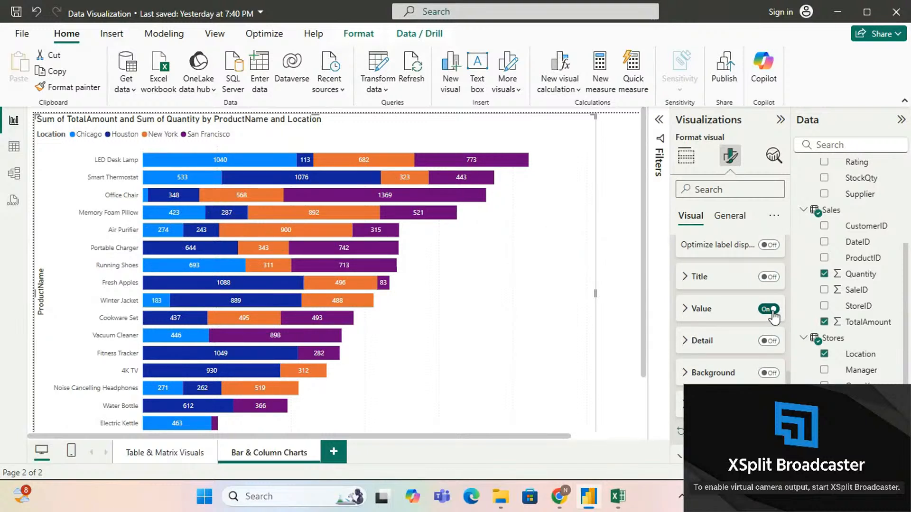
pyautogui.click(765, 341)
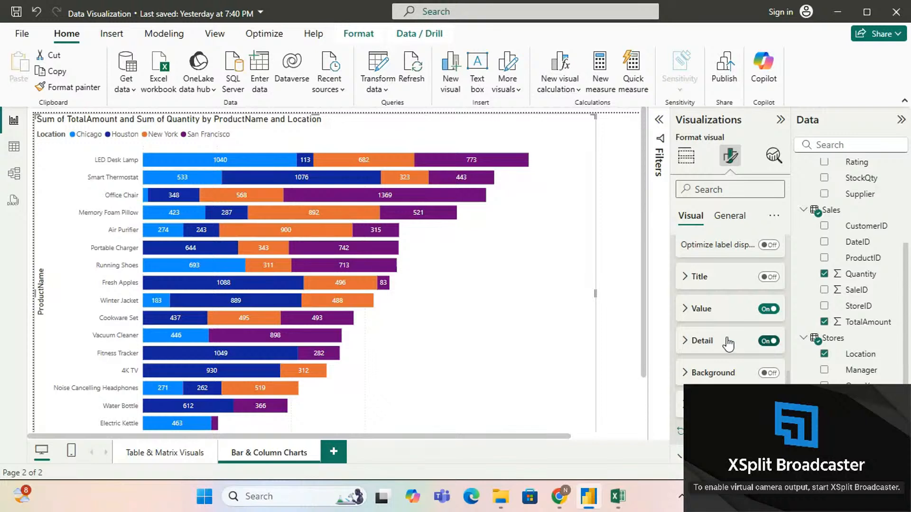
pyautogui.click(685, 344)
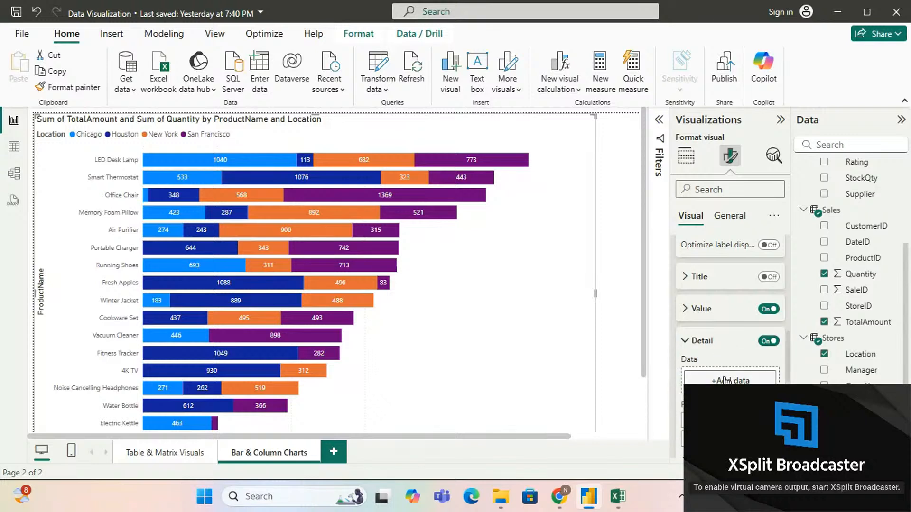
pyautogui.click(685, 341)
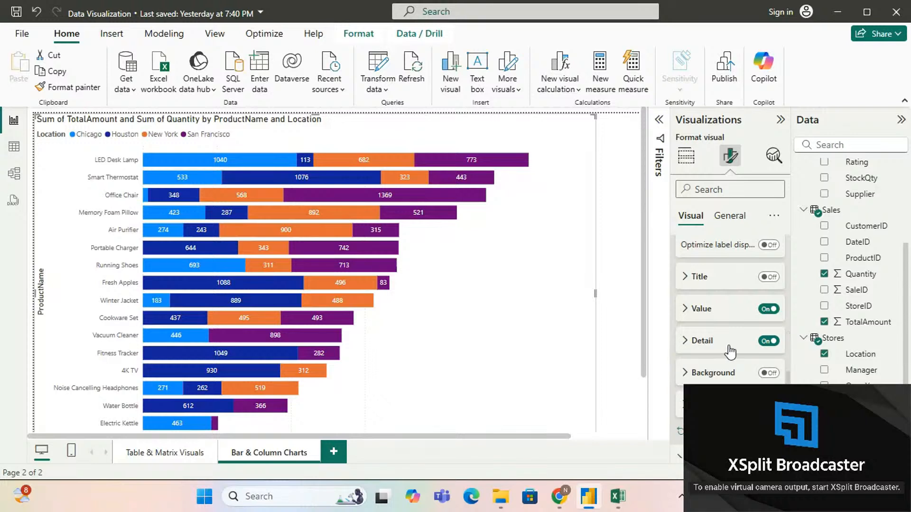
pyautogui.click(762, 341)
# Step: Turn on a dark background behind the data labels and make it more opaque
pyautogui.scroll(-1, 776, 381)
pyautogui.scroll(-1, 776, 380)
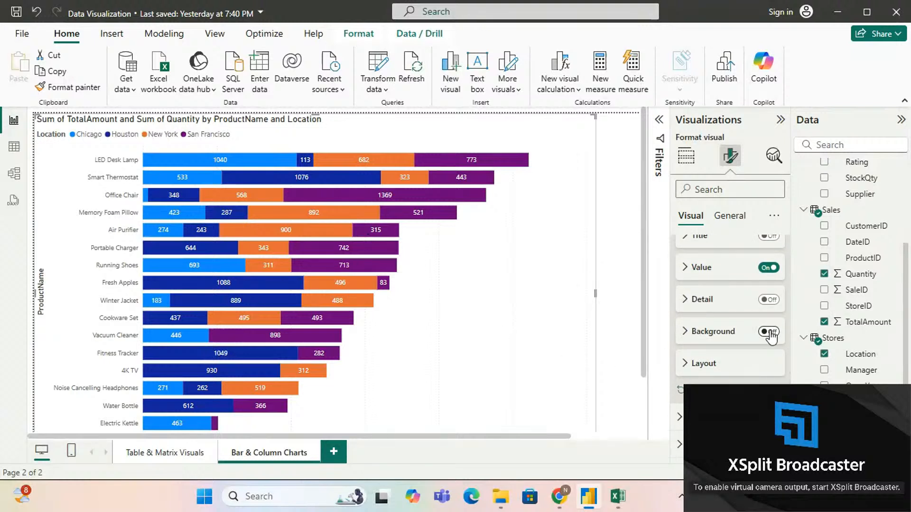
pyautogui.click(769, 332)
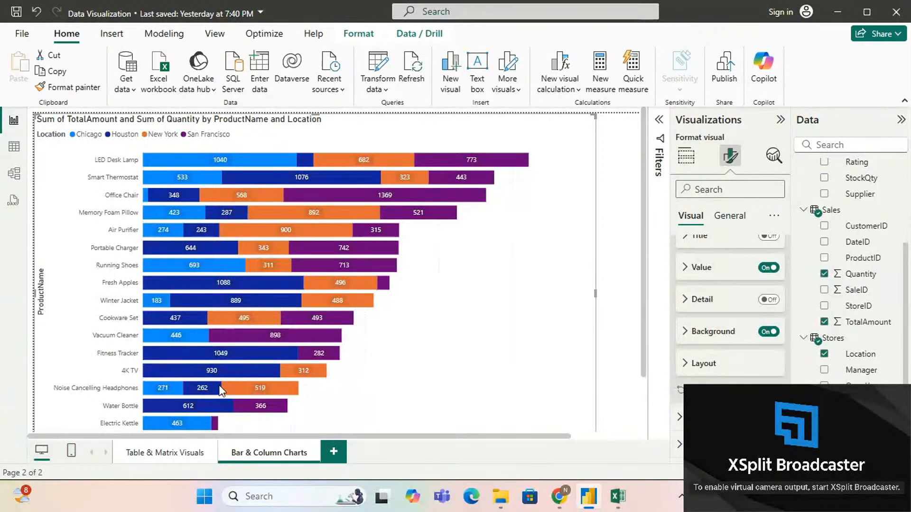
pyautogui.moveTo(295, 217)
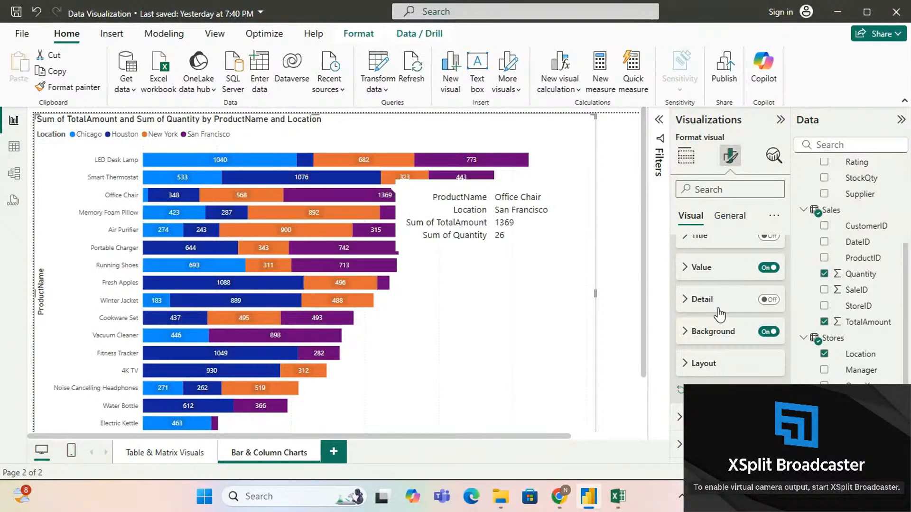
pyautogui.click(700, 332)
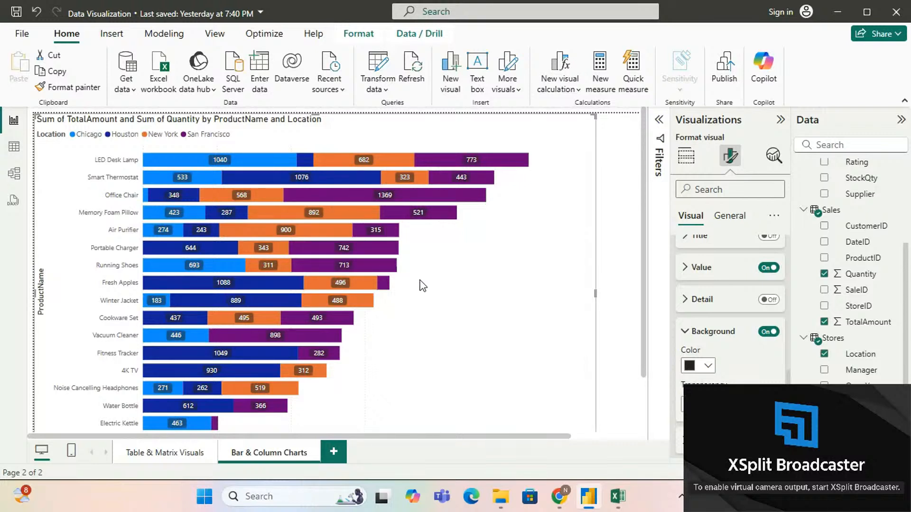
pyautogui.scroll(-3, 423, 281)
pyautogui.scroll(3, 420, 280)
pyautogui.click(710, 332)
# Step: Turn on total labels for the stacked bars and expand their value settings
pyautogui.scroll(3, 691, 294)
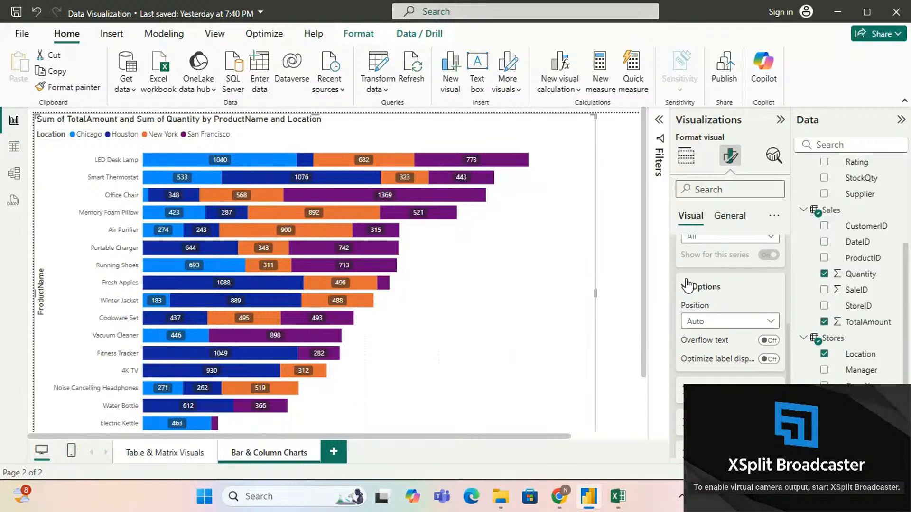
pyautogui.scroll(1, 686, 270)
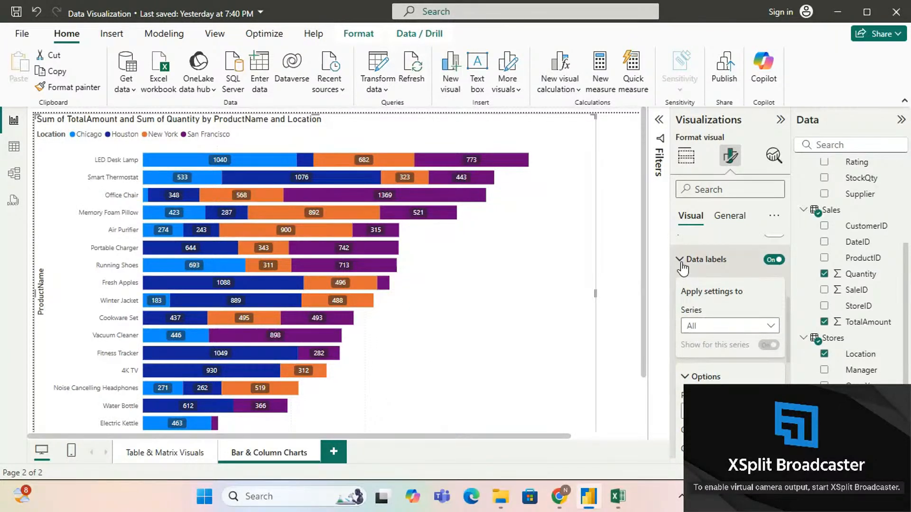
pyautogui.click(682, 261)
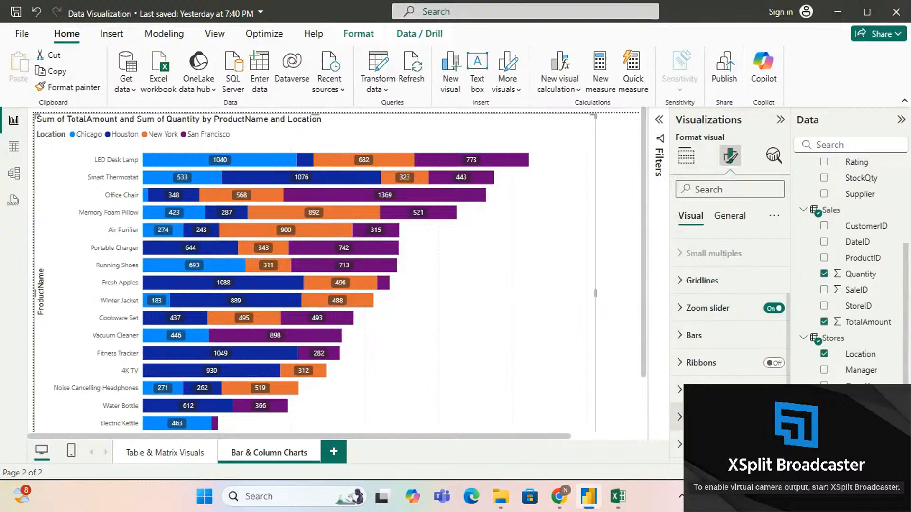
pyautogui.click(774, 418)
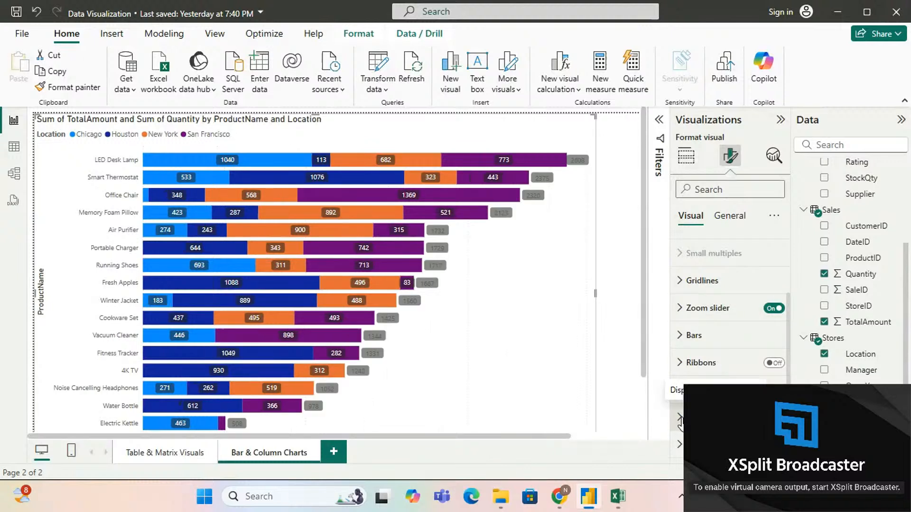
pyautogui.click(688, 417)
pyautogui.scroll(-3, 746, 316)
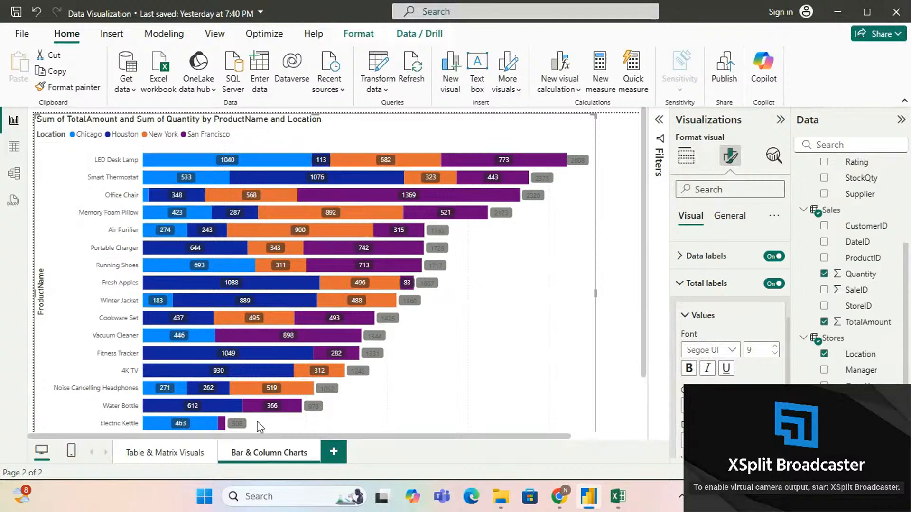
# Step: Set the text color of the total label values to white (#FFFFFF)
pyautogui.scroll(-3, 739, 337)
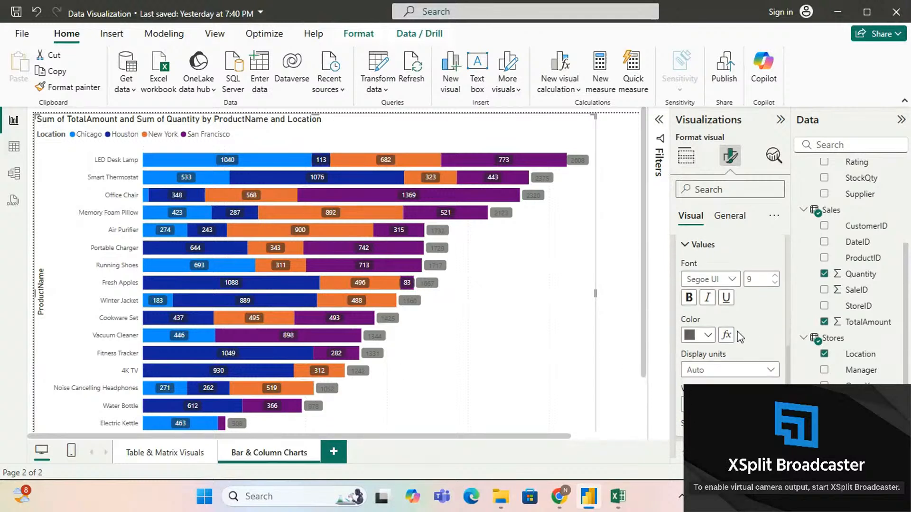
pyautogui.click(713, 301)
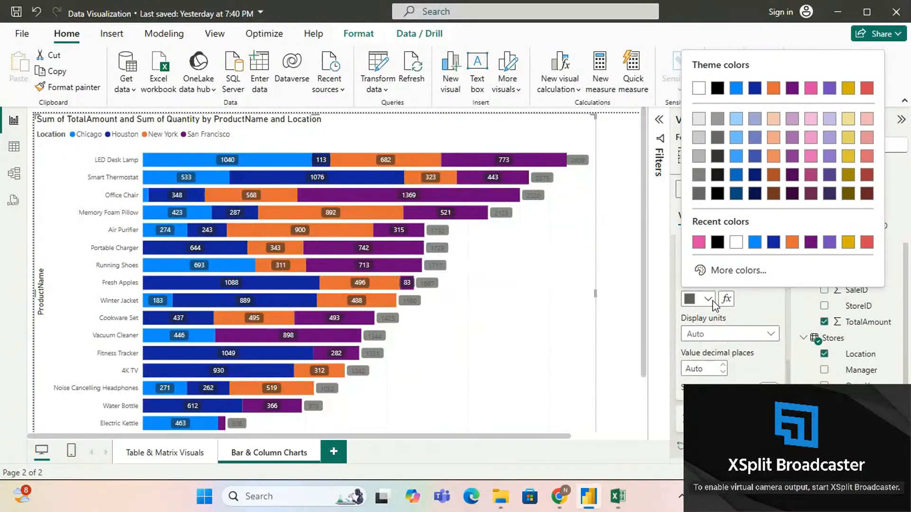
pyautogui.click(737, 244)
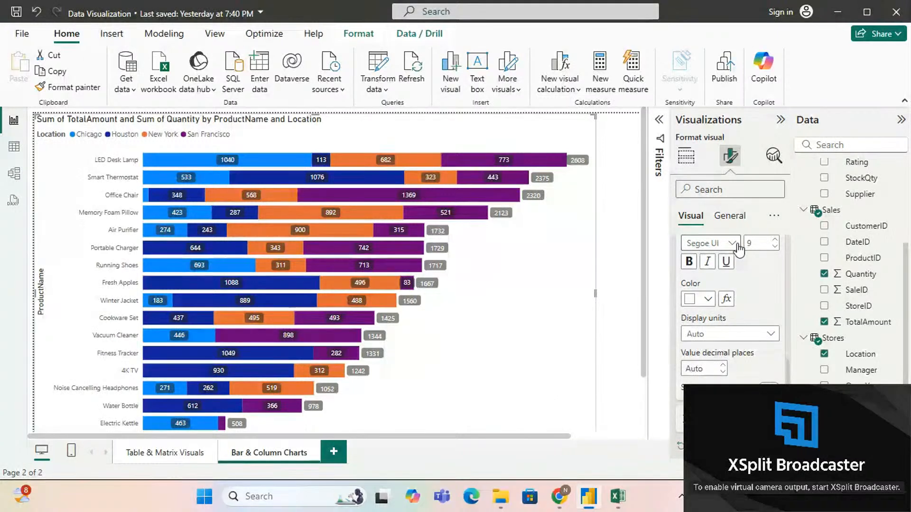
pyautogui.scroll(-1, 764, 293)
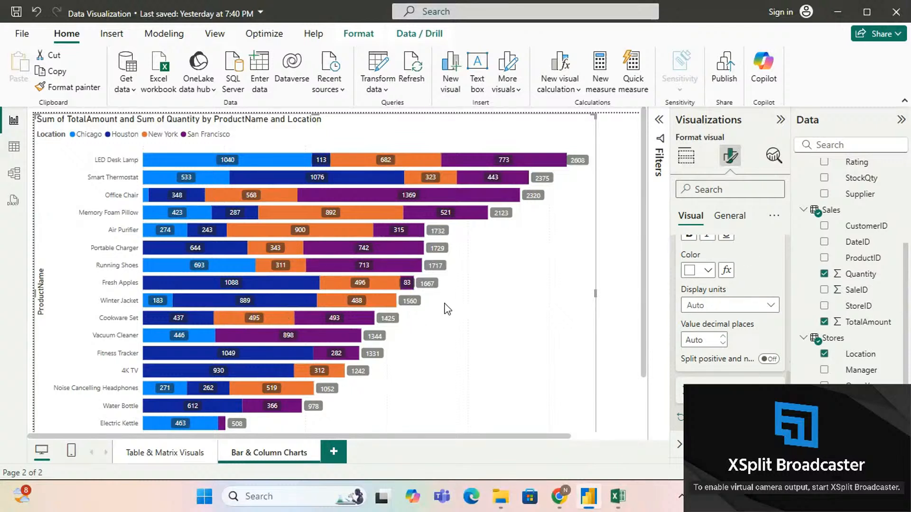
# Step: Convert the stacked bar chart of products by location to a stacked column chart
pyautogui.click(686, 157)
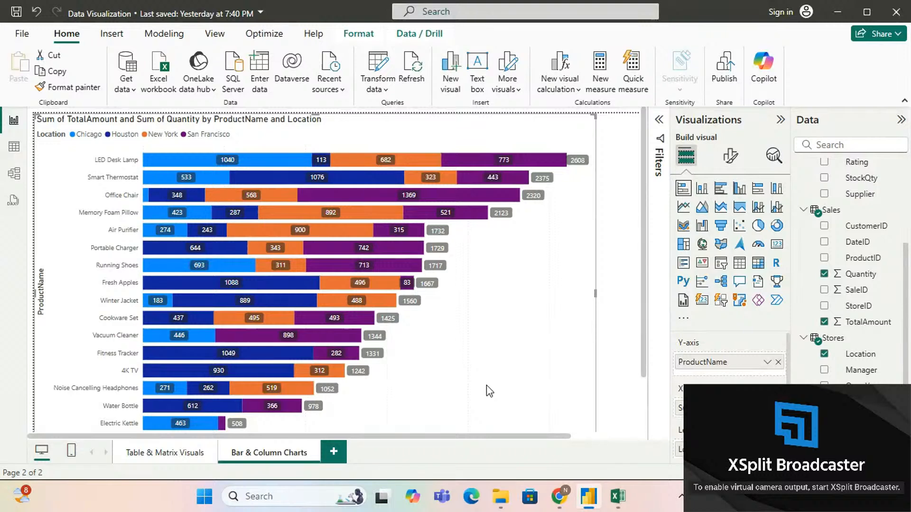
pyautogui.scroll(-3, 486, 385)
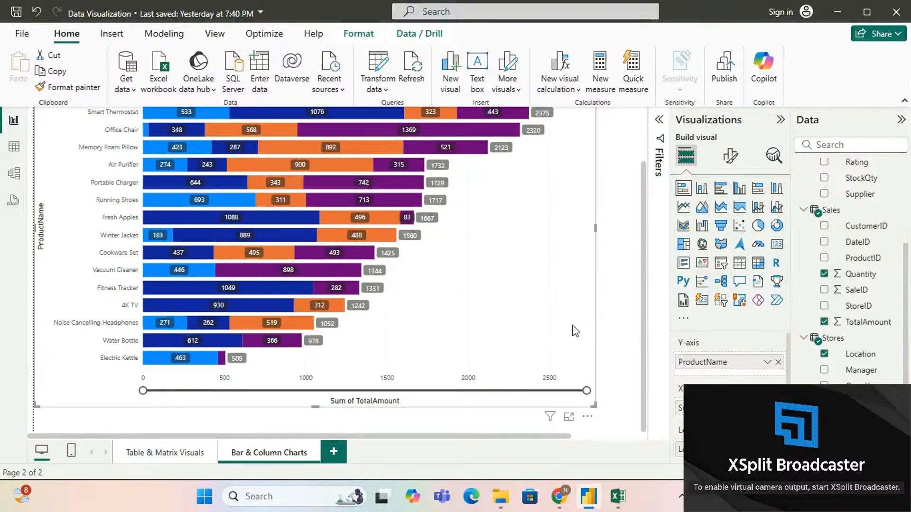
pyautogui.scroll(3, 522, 306)
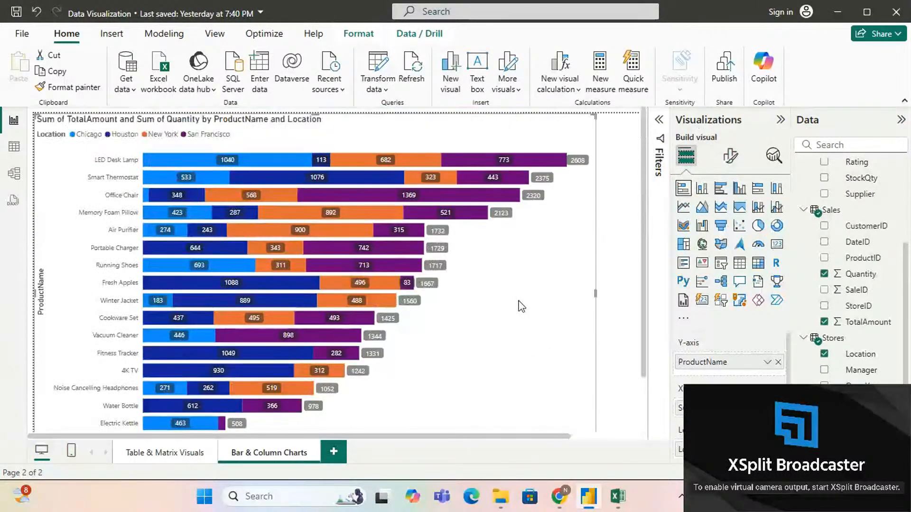
pyautogui.scroll(-3, 522, 306)
pyautogui.scroll(3, 521, 306)
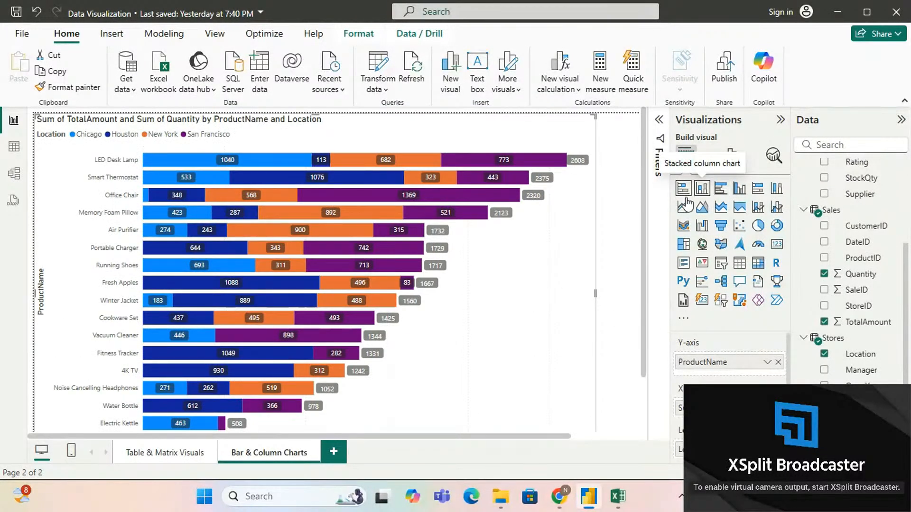
pyautogui.scroll(-3, 497, 302)
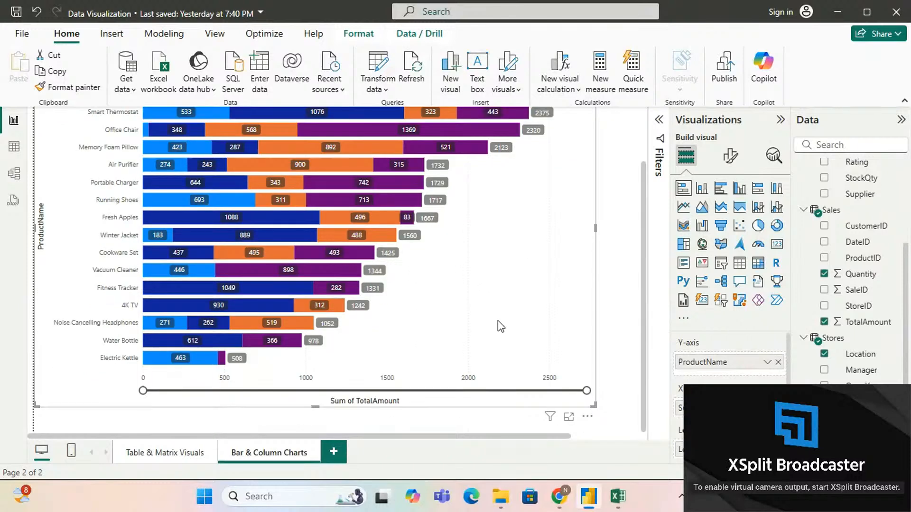
pyautogui.scroll(3, 505, 287)
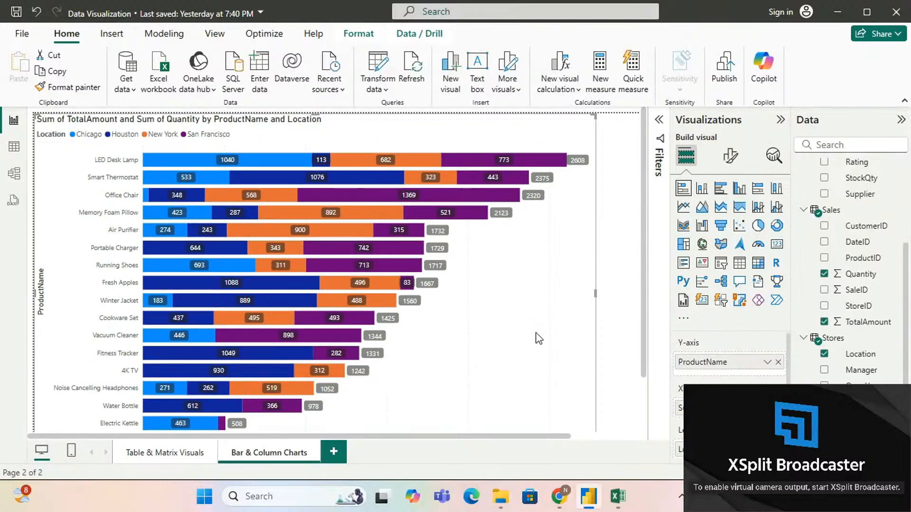
pyautogui.click(702, 189)
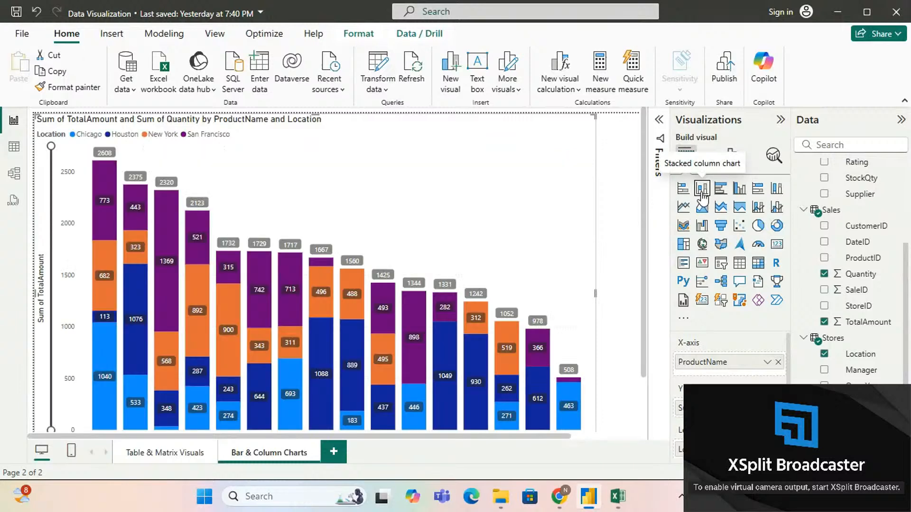
pyautogui.scroll(-2, 457, 246)
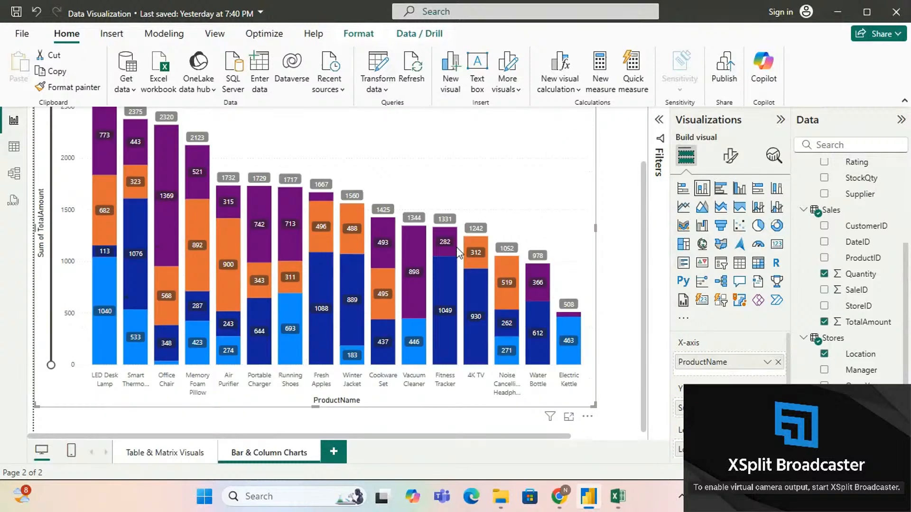
# Step: Reduce the stacked column chart's height and widen it to the full width of the report page
pyautogui.scroll(2, 456, 246)
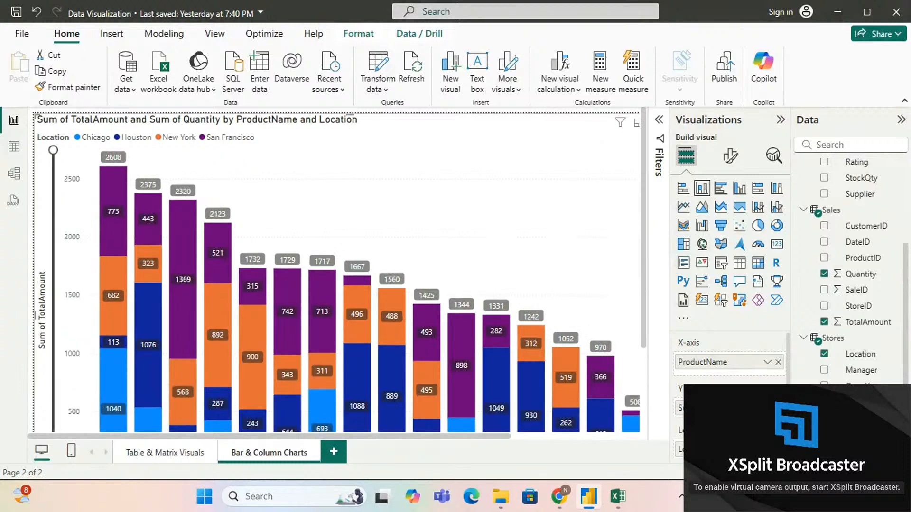
pyautogui.click(781, 120)
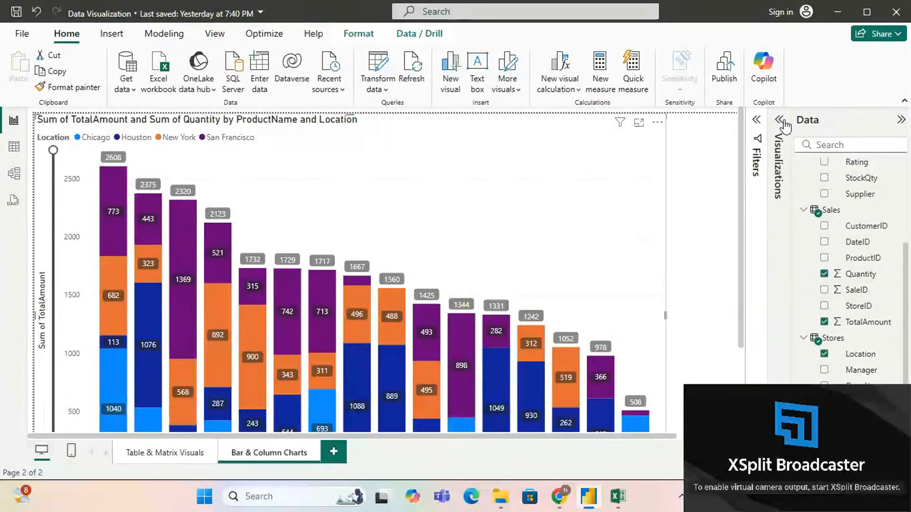
pyautogui.click(901, 121)
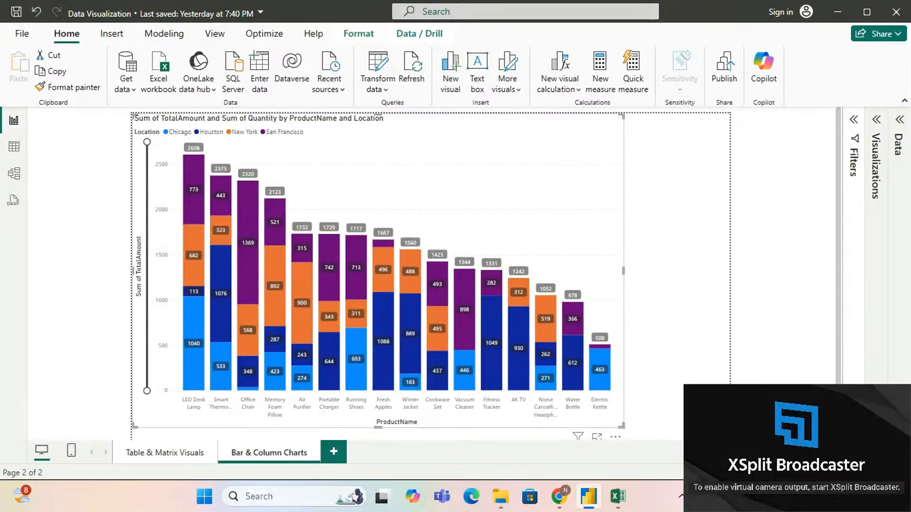
pyautogui.click(852, 473)
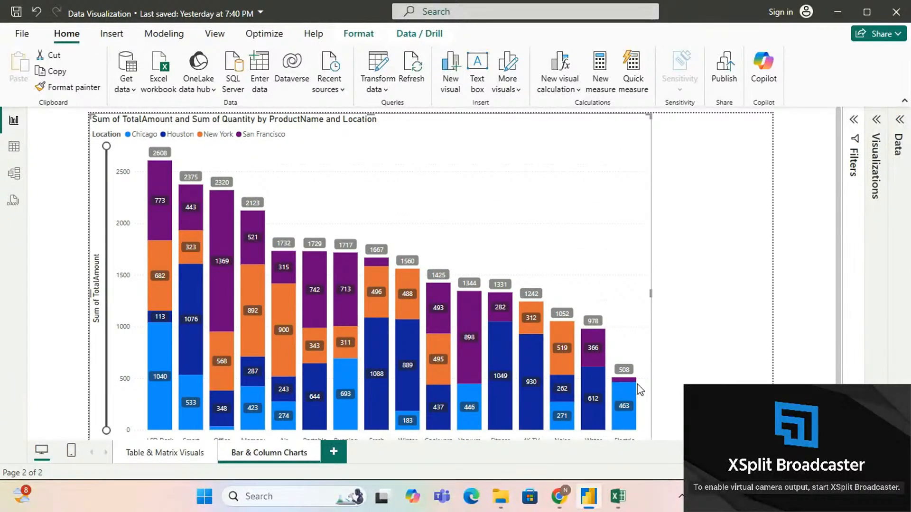
pyautogui.scroll(-2, 683, 296)
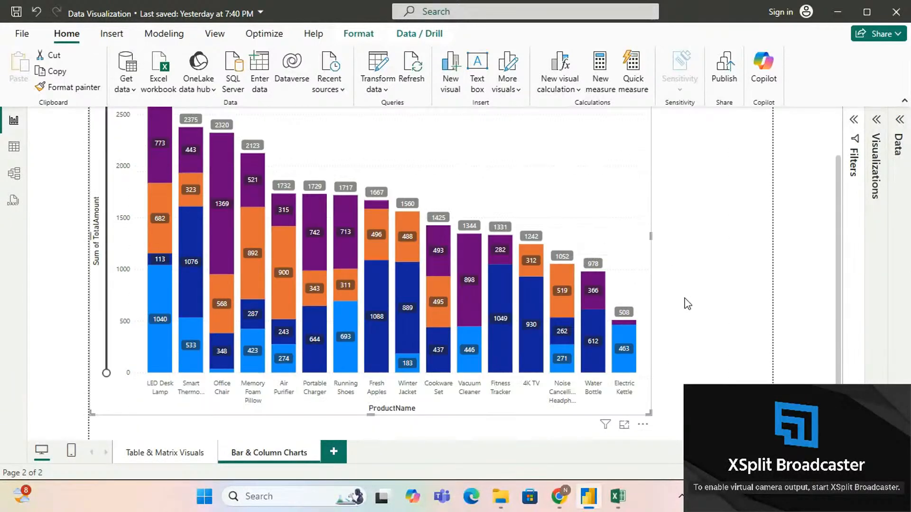
pyautogui.moveTo(650, 414); pyautogui.dragTo(635, 337)
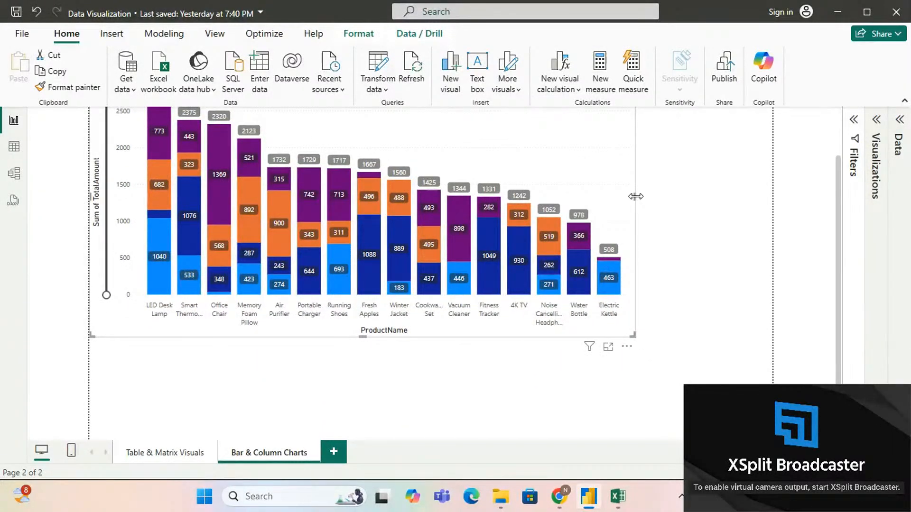
pyautogui.moveTo(635, 197); pyautogui.dragTo(773, 197)
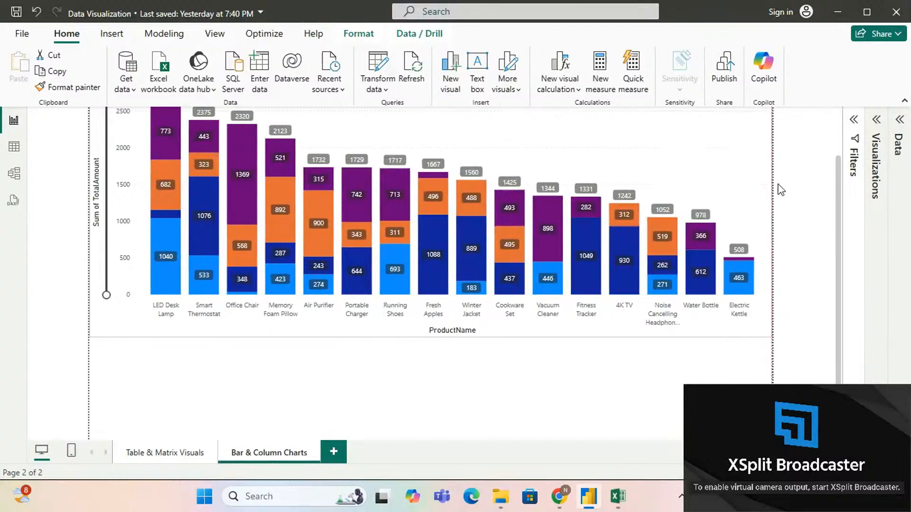
pyautogui.scroll(2, 621, 336)
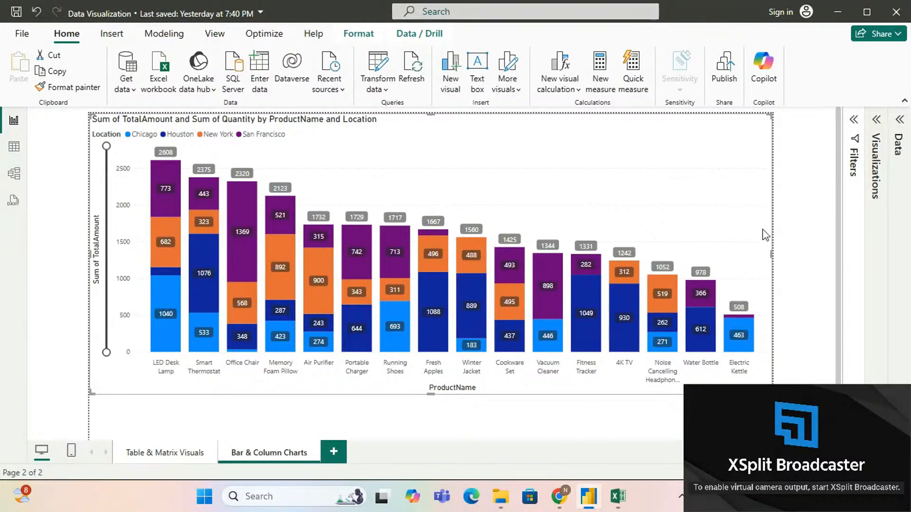
# Step: Review the stacked column chart's formatting options and its assigned fields
pyautogui.click(878, 121)
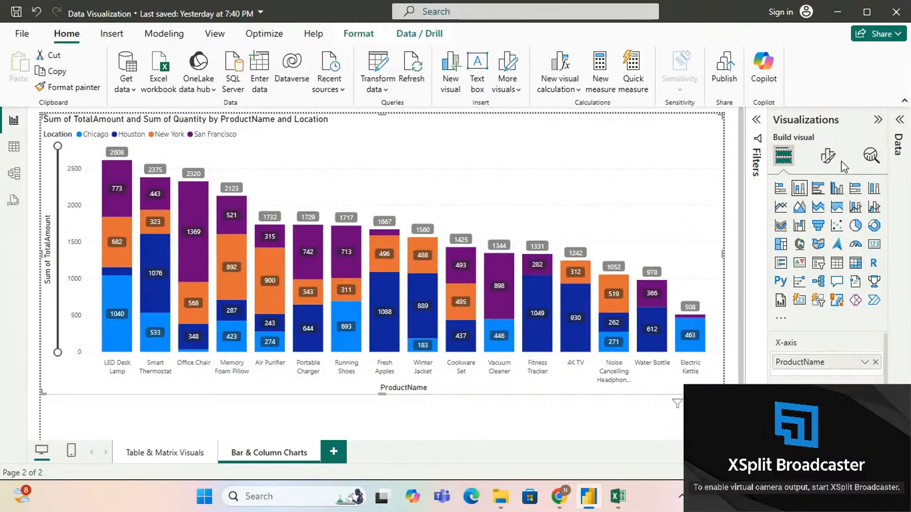
pyautogui.click(828, 156)
pyautogui.scroll(-5, 799, 313)
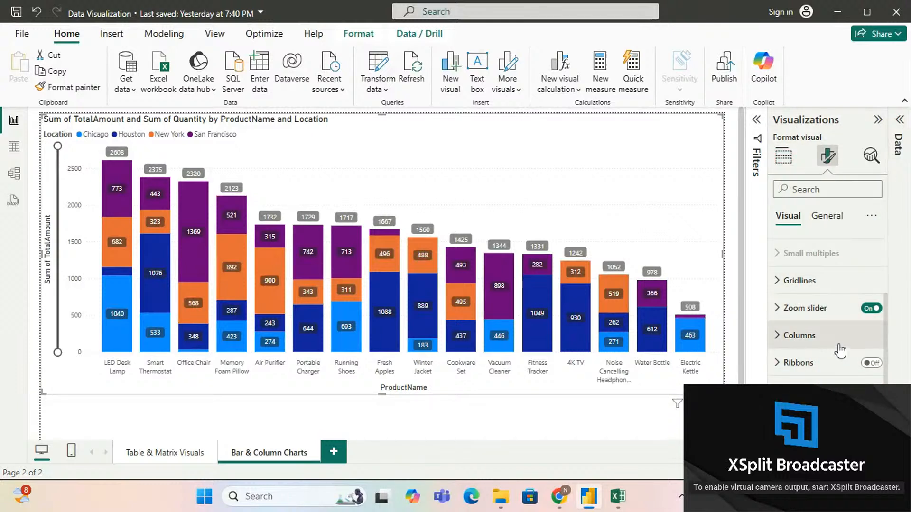
pyautogui.scroll(3, 839, 347)
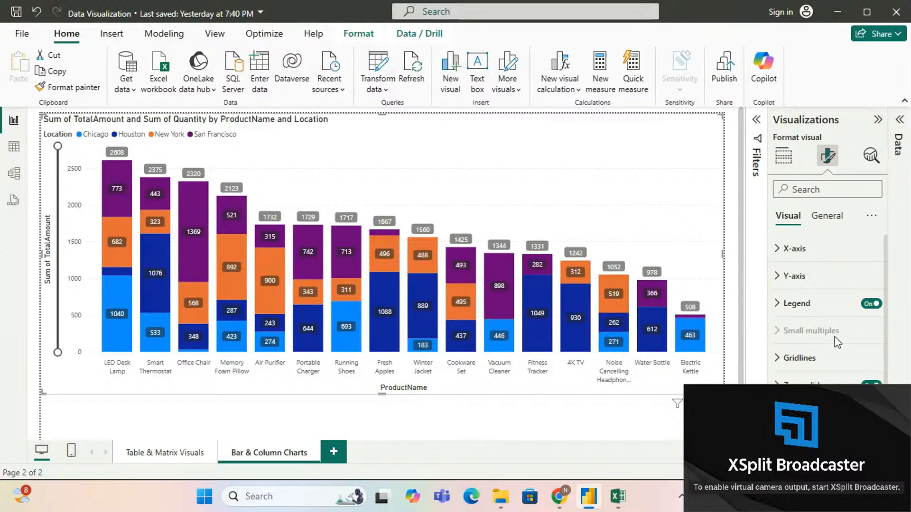
pyautogui.click(784, 159)
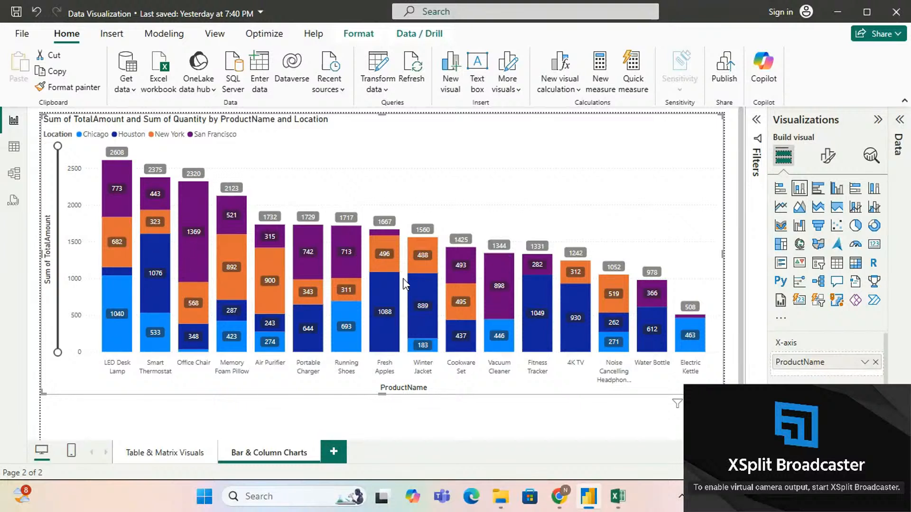
pyautogui.scroll(-3, 404, 280)
pyautogui.scroll(3, 404, 284)
pyautogui.moveTo(687, 334)
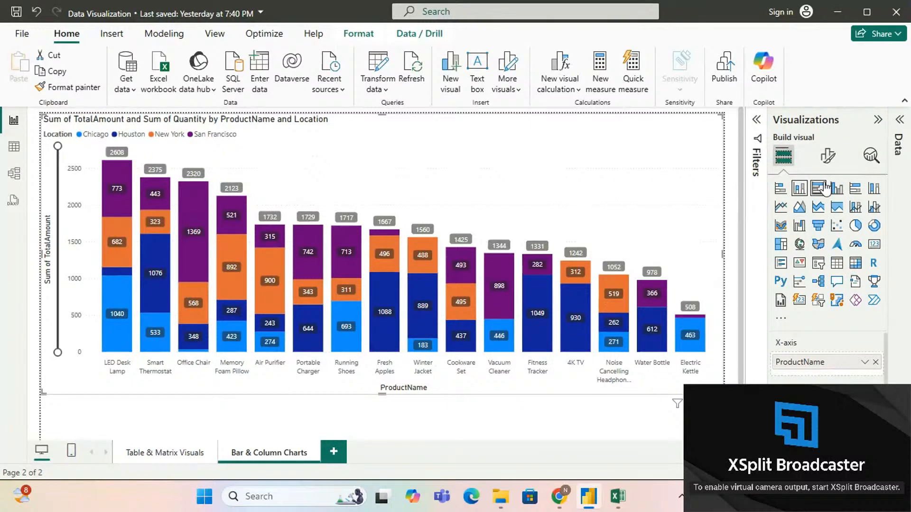
# Step: Convert the stacked column chart of products by location to a clustered bar chart
pyautogui.click(823, 189)
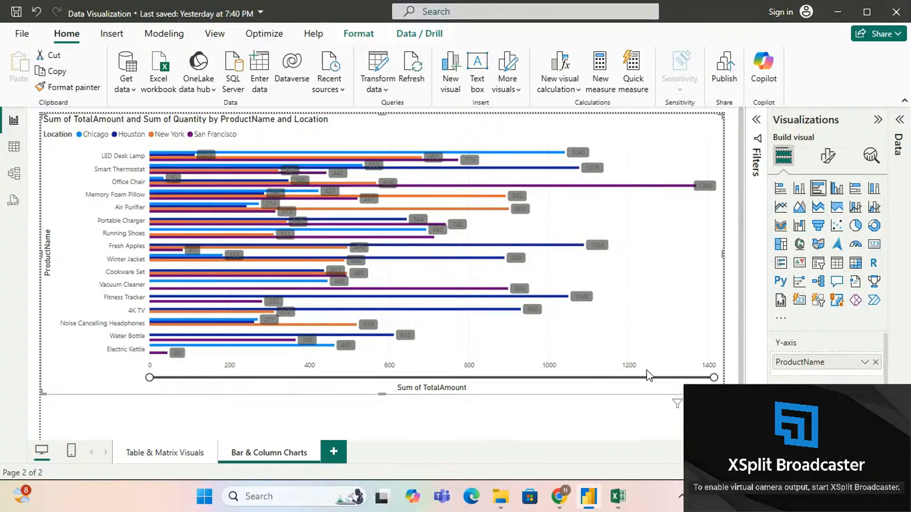
pyautogui.scroll(-2, 798, 363)
pyautogui.scroll(3, 798, 363)
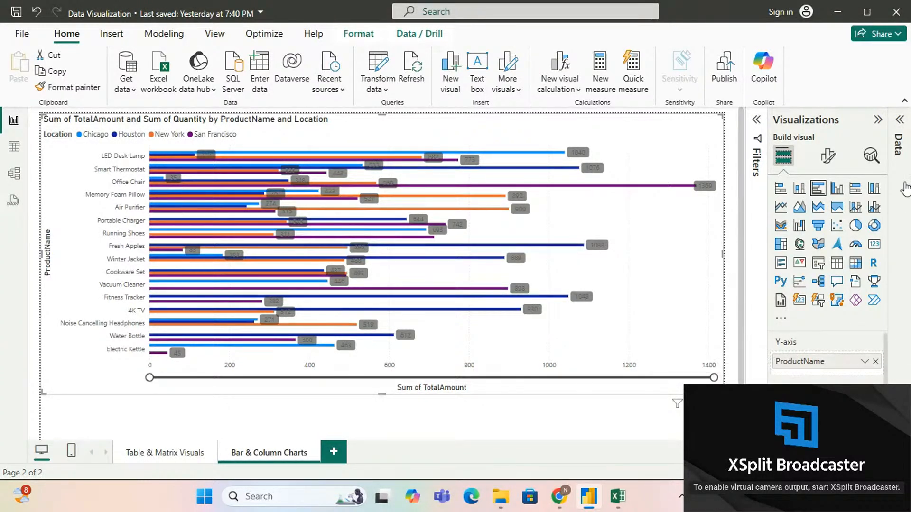
# Step: Replace ProductName with Category from the Products table on the clustered bar chart's Y-axis
pyautogui.click(900, 128)
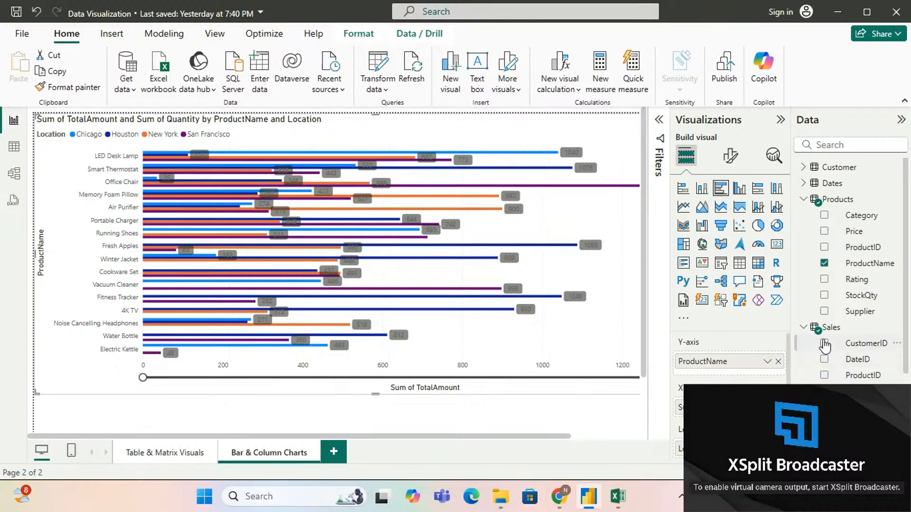
pyautogui.click(825, 216)
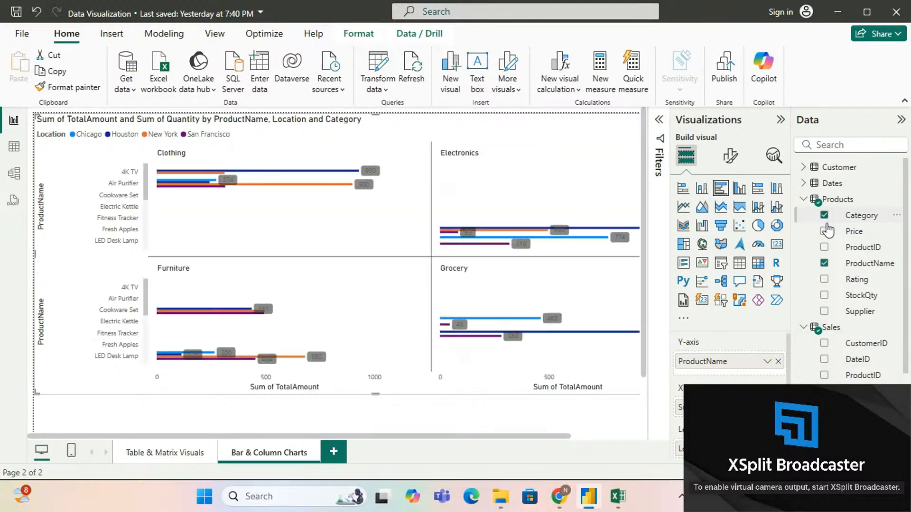
pyautogui.click(825, 216)
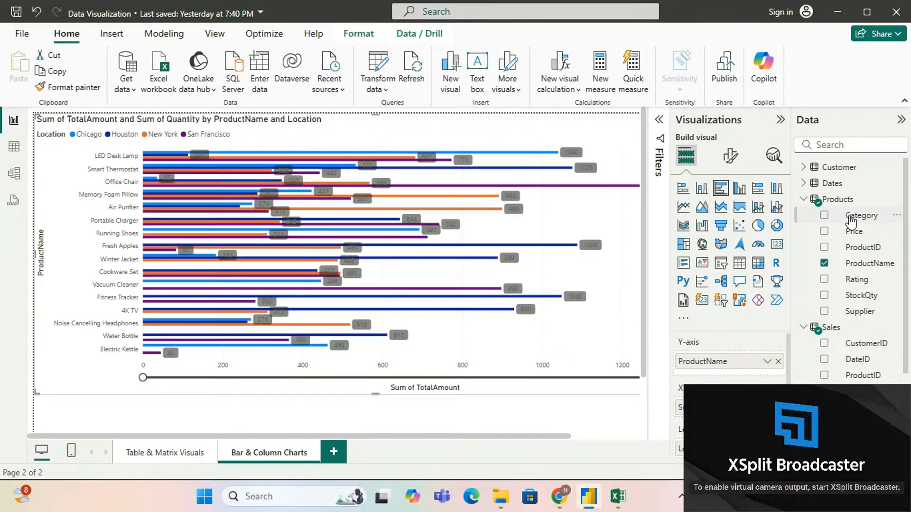
pyautogui.moveTo(849, 216); pyautogui.dragTo(738, 379)
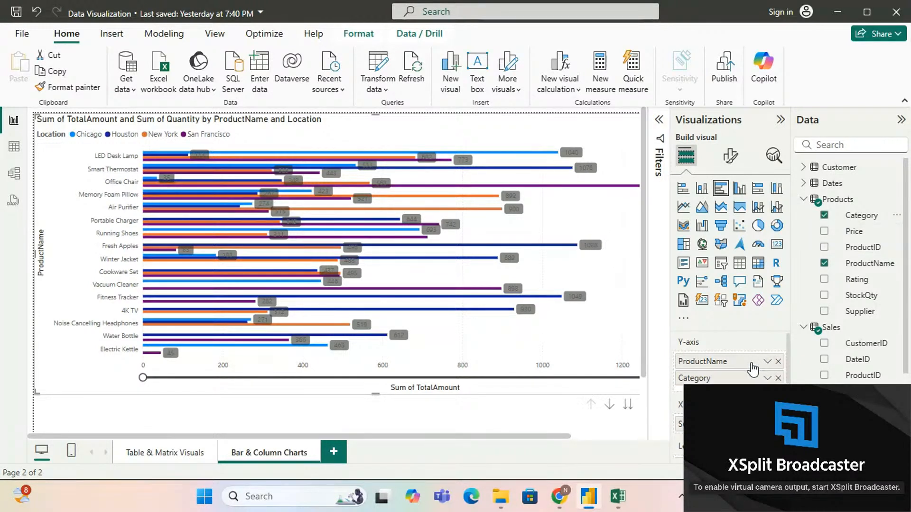
pyautogui.click(778, 362)
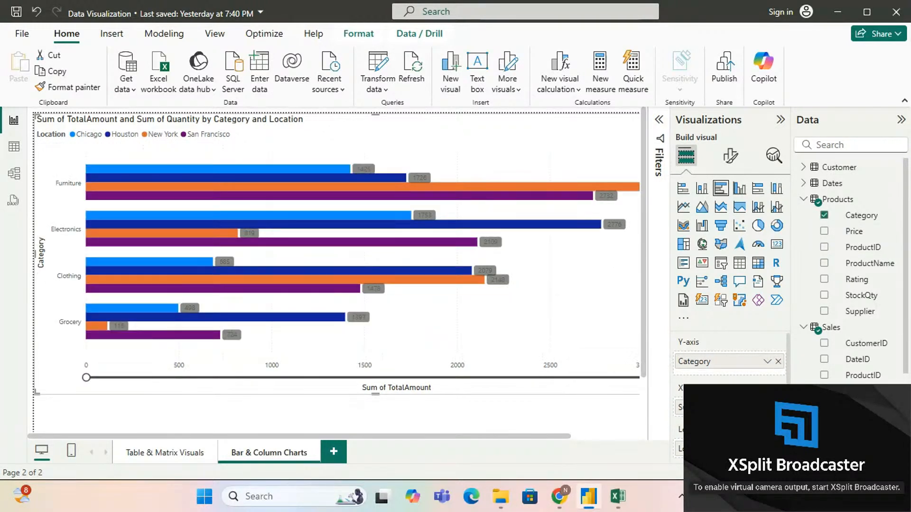
# Step: Examine the clustered bars' tooltips to compare the Furniture amounts and quantities across locations
pyautogui.click(900, 121)
pyautogui.click(876, 120)
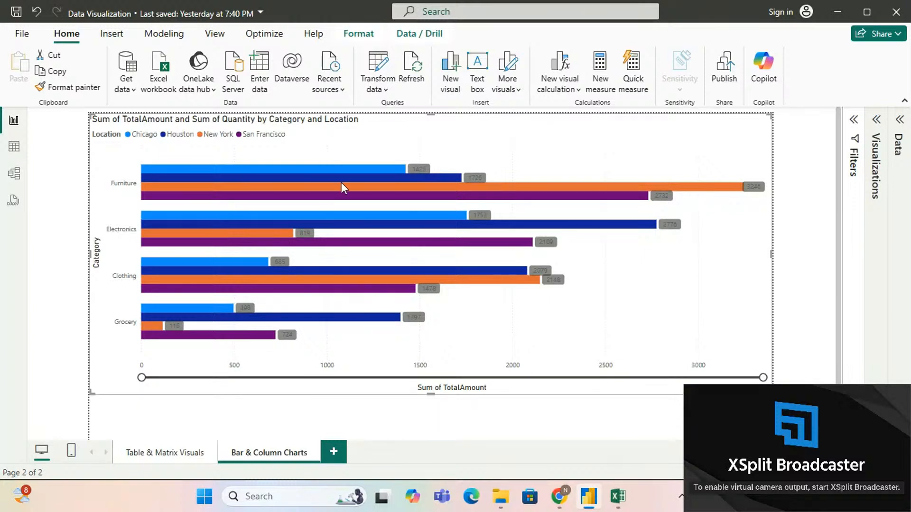
pyautogui.moveTo(380, 192)
pyautogui.moveTo(403, 175)
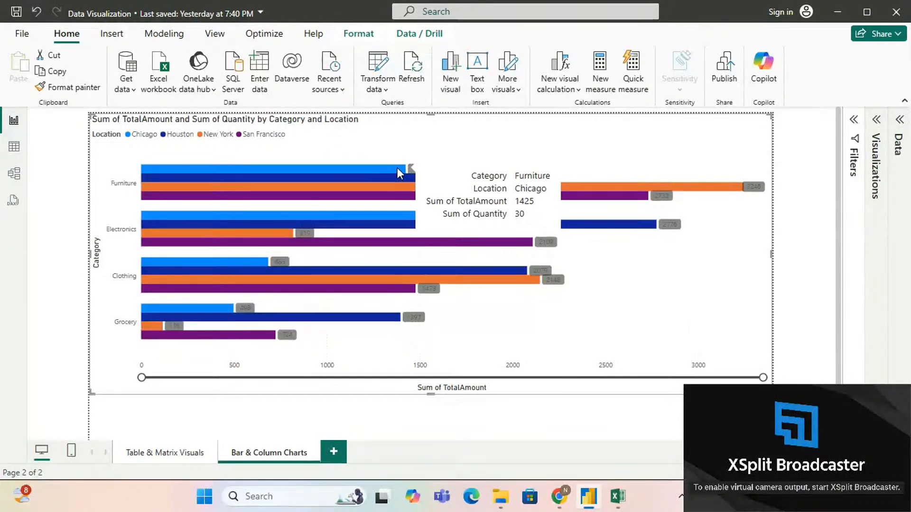
pyautogui.moveTo(150, 187)
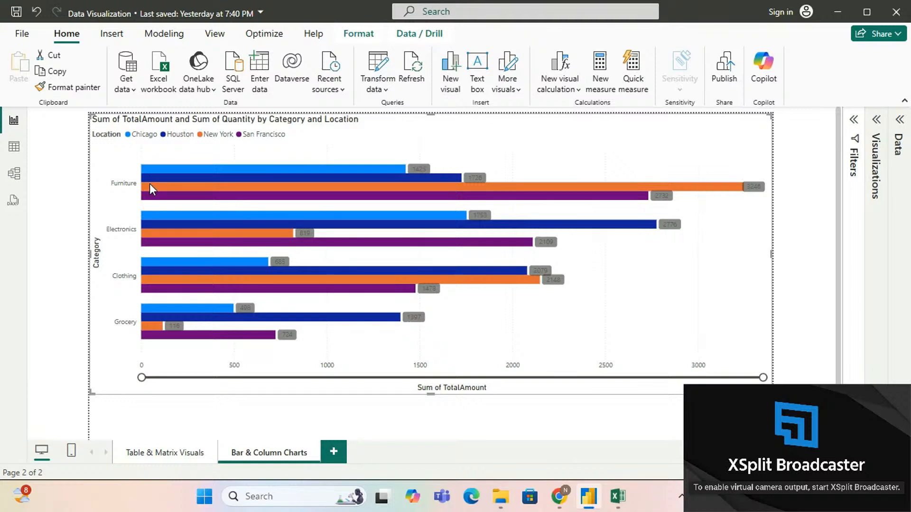
pyautogui.moveTo(149, 186)
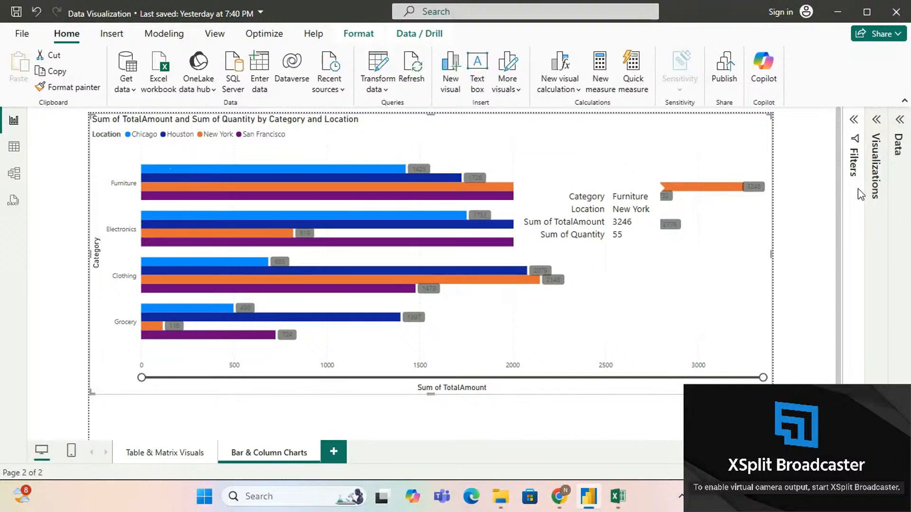
pyautogui.moveTo(728, 190)
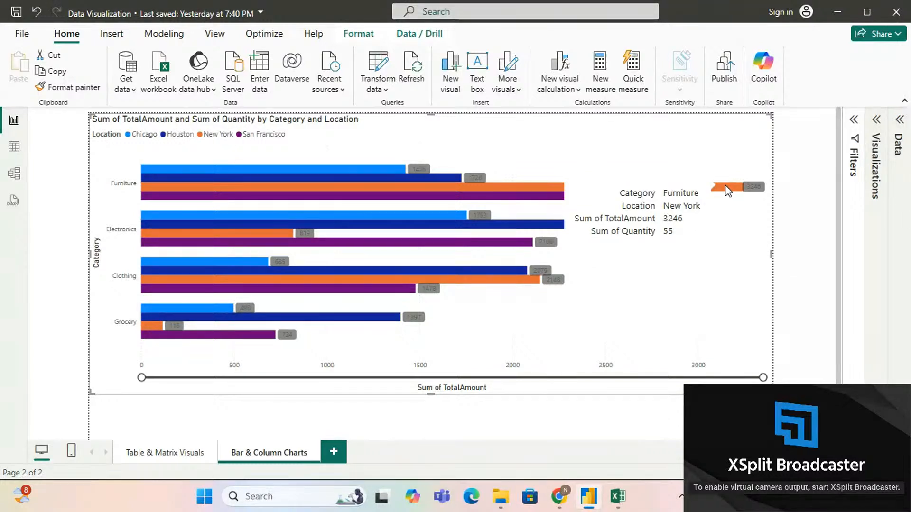
pyautogui.moveTo(335, 197)
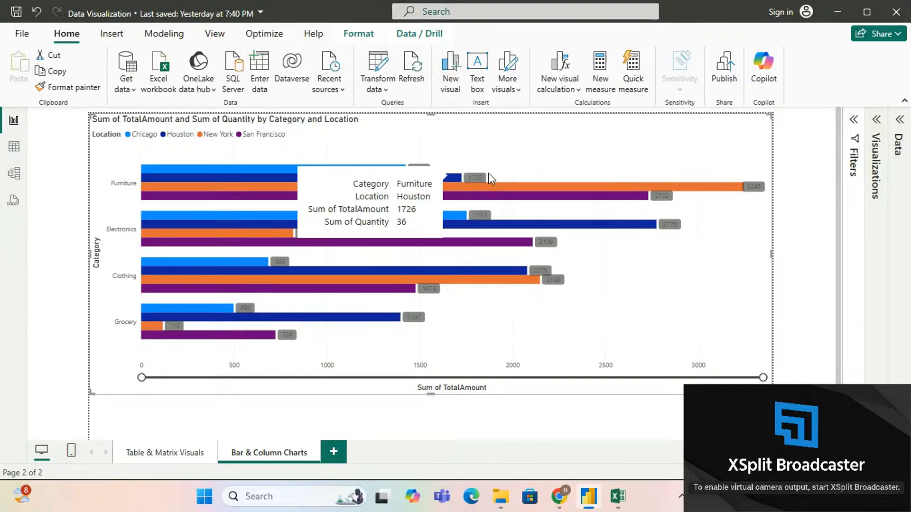
pyautogui.moveTo(526, 183)
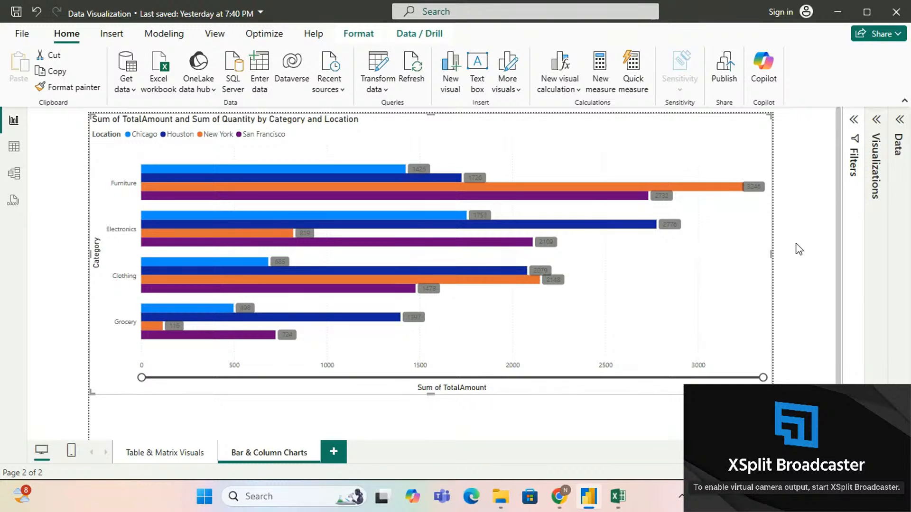
# Step: Convert the clustered bar chart of categories by location to a clustered column chart and check its fields
pyautogui.click(874, 125)
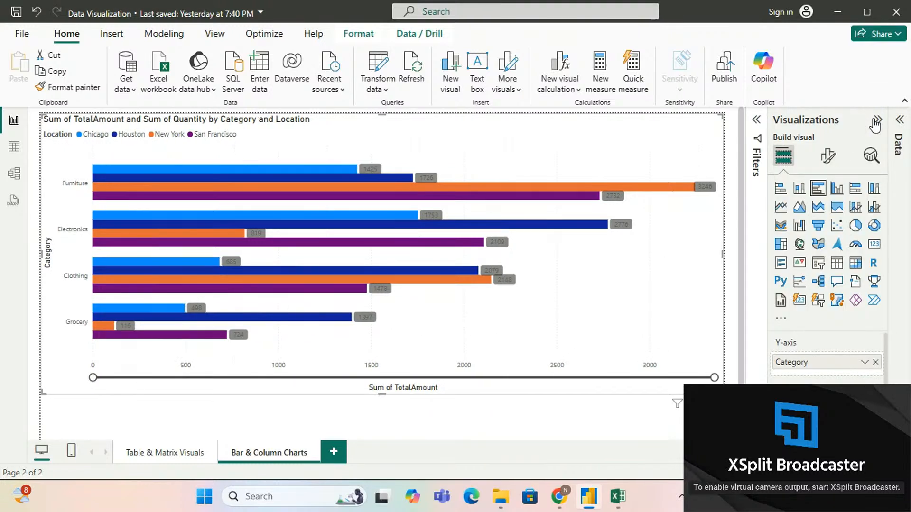
pyautogui.click(837, 189)
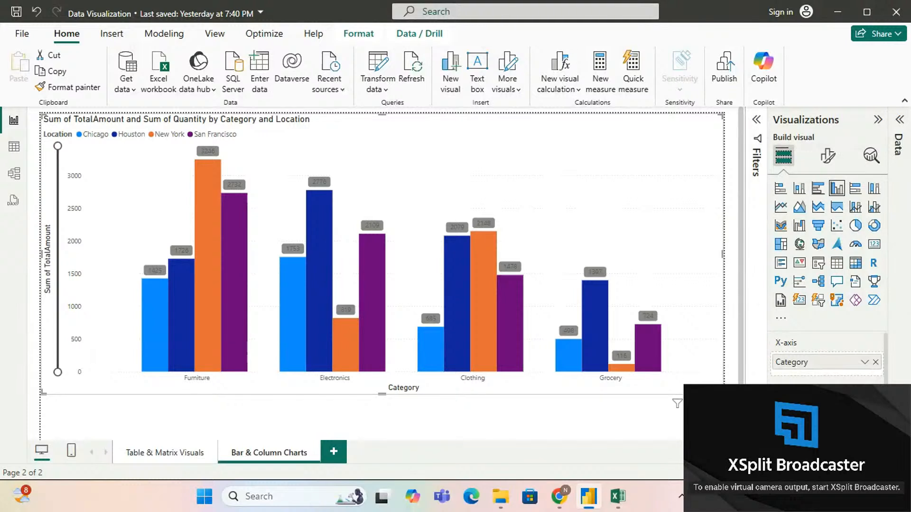
pyautogui.scroll(-1, 809, 409)
pyautogui.scroll(-3, 809, 409)
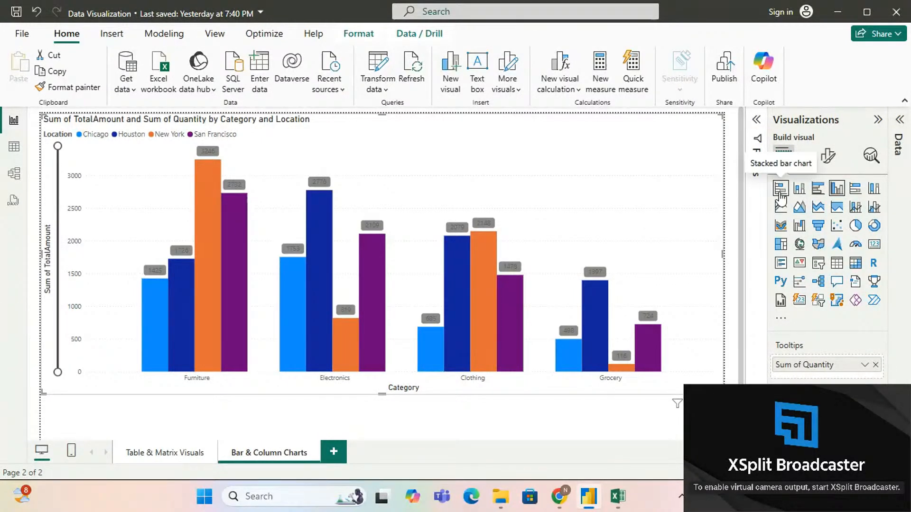
pyautogui.scroll(4, 799, 383)
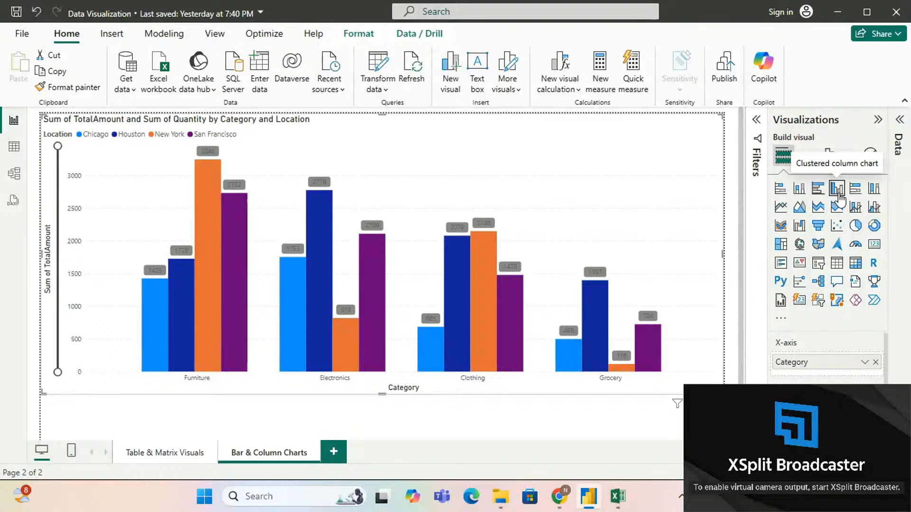
# Step: Review the clustered column chart's formatting options and compare the location columns' tooltips across categories
pyautogui.click(828, 157)
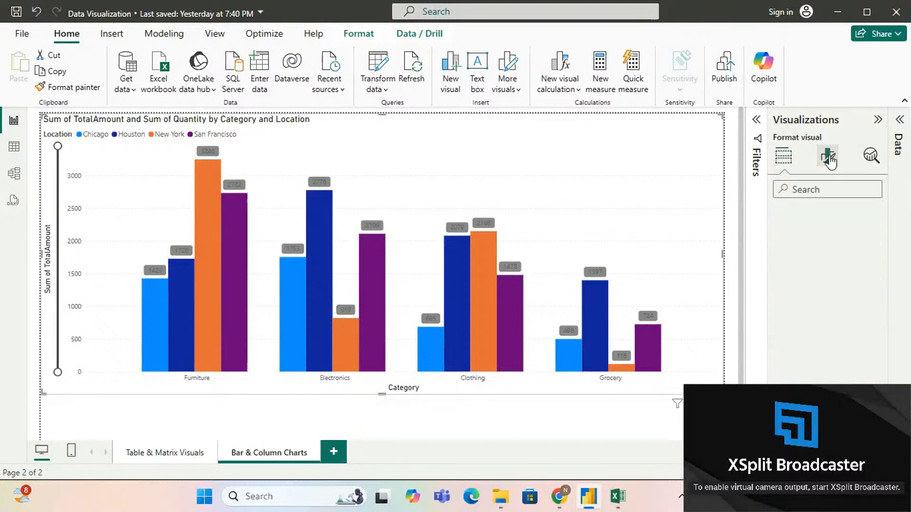
pyautogui.scroll(-1, 815, 308)
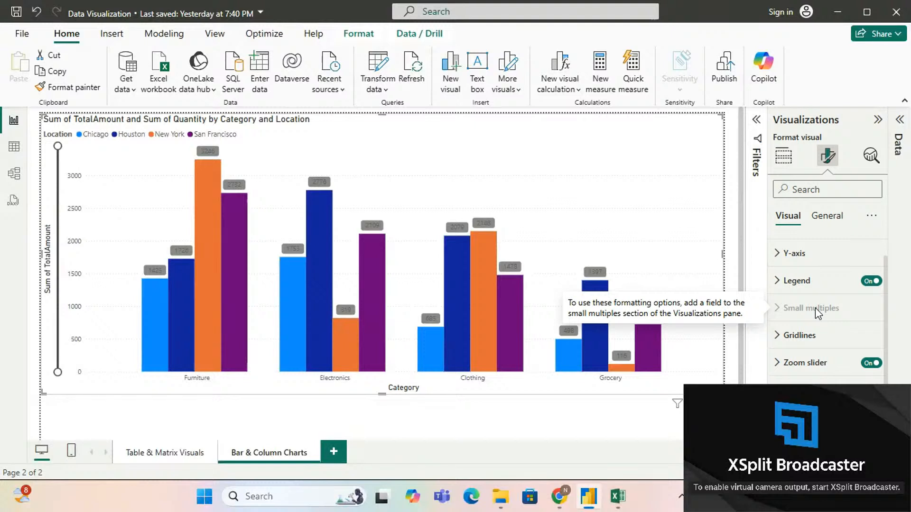
pyautogui.scroll(1, 815, 307)
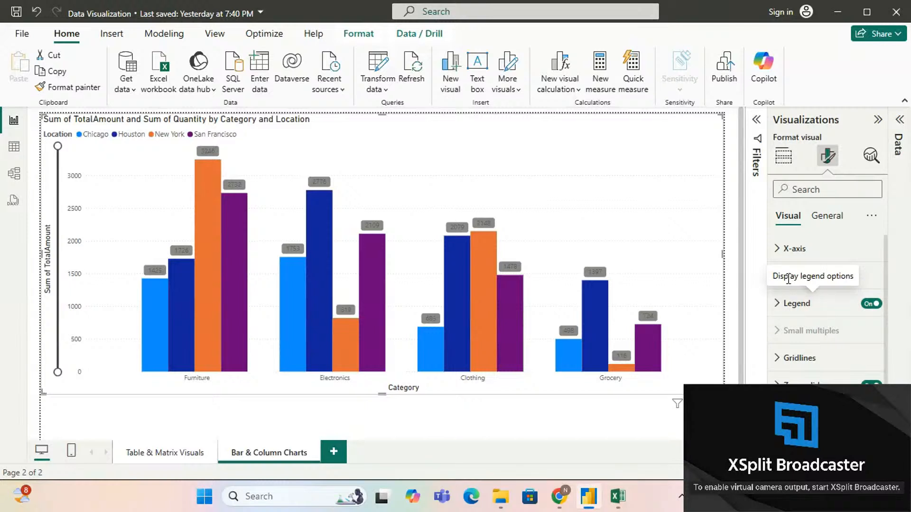
pyautogui.click(783, 157)
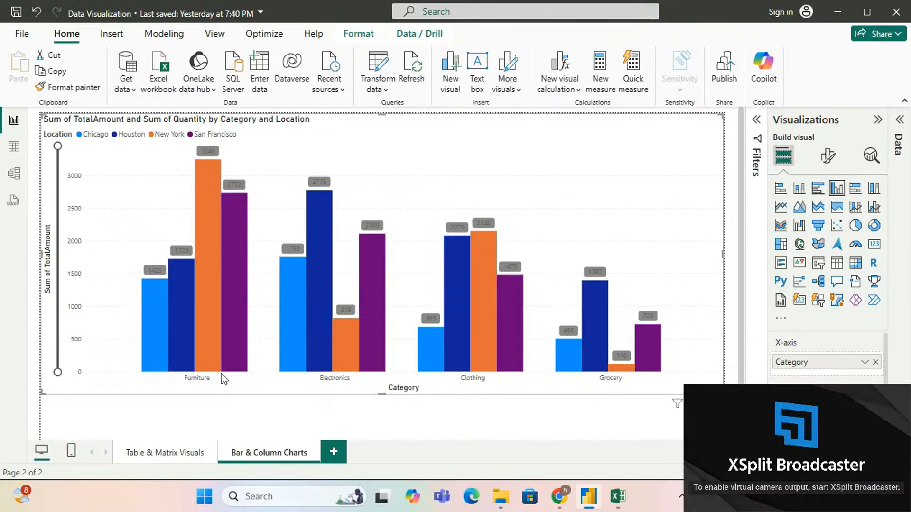
pyautogui.moveTo(210, 367)
pyautogui.moveTo(621, 373)
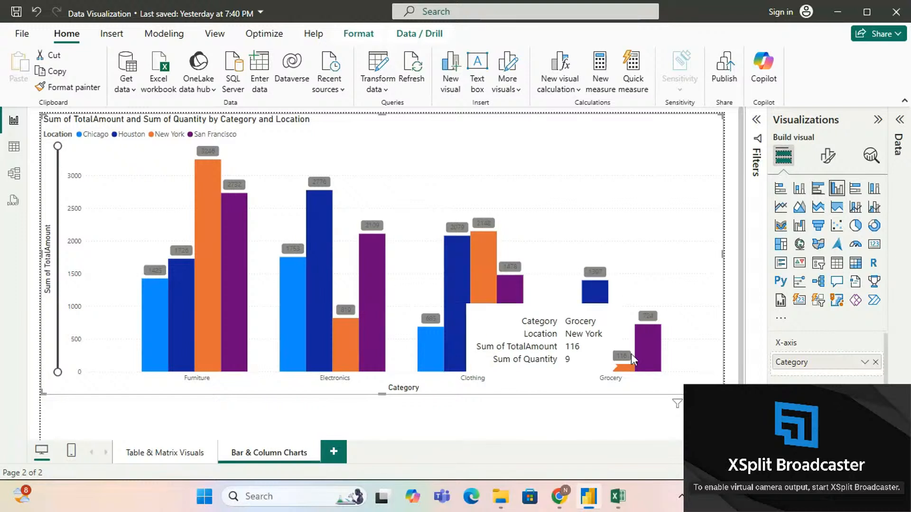
pyautogui.moveTo(449, 283)
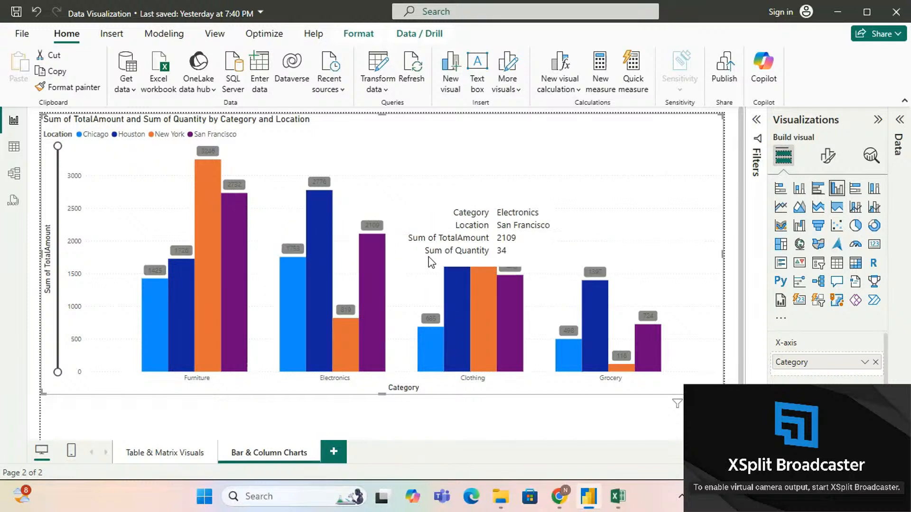
pyautogui.moveTo(645, 325)
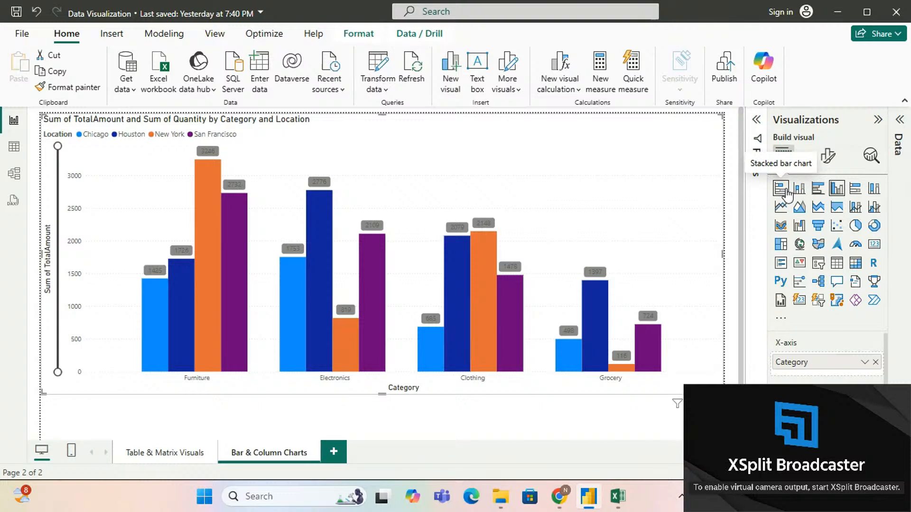
# Step: Convert the clustered column chart of categories by location to a 100% stacked bar chart
pyautogui.click(855, 199)
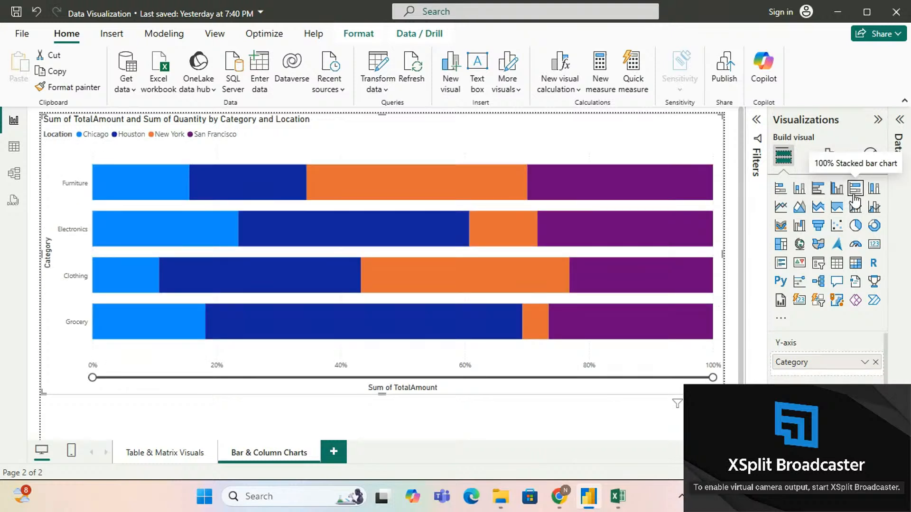